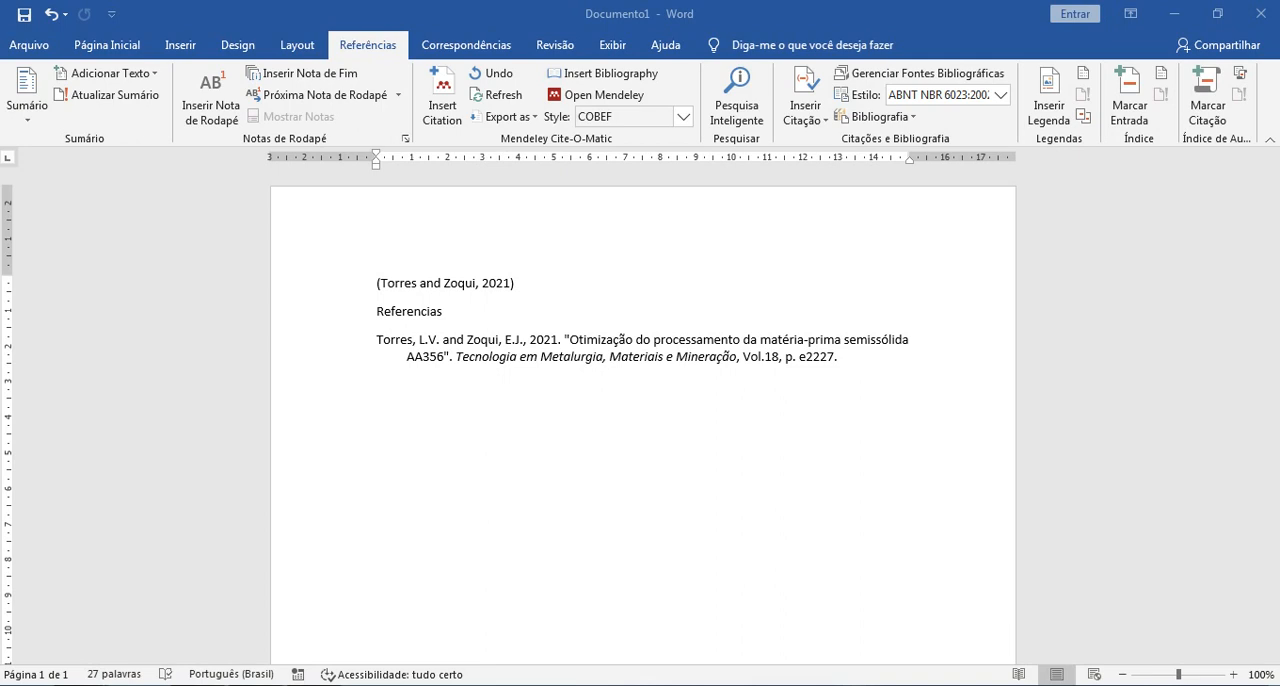
Step: Copy the full bibliography entry under Referencias and switch to the CSL citation styles site in Chrome
{"action": "left_click", "coordinate": [846, 371]}
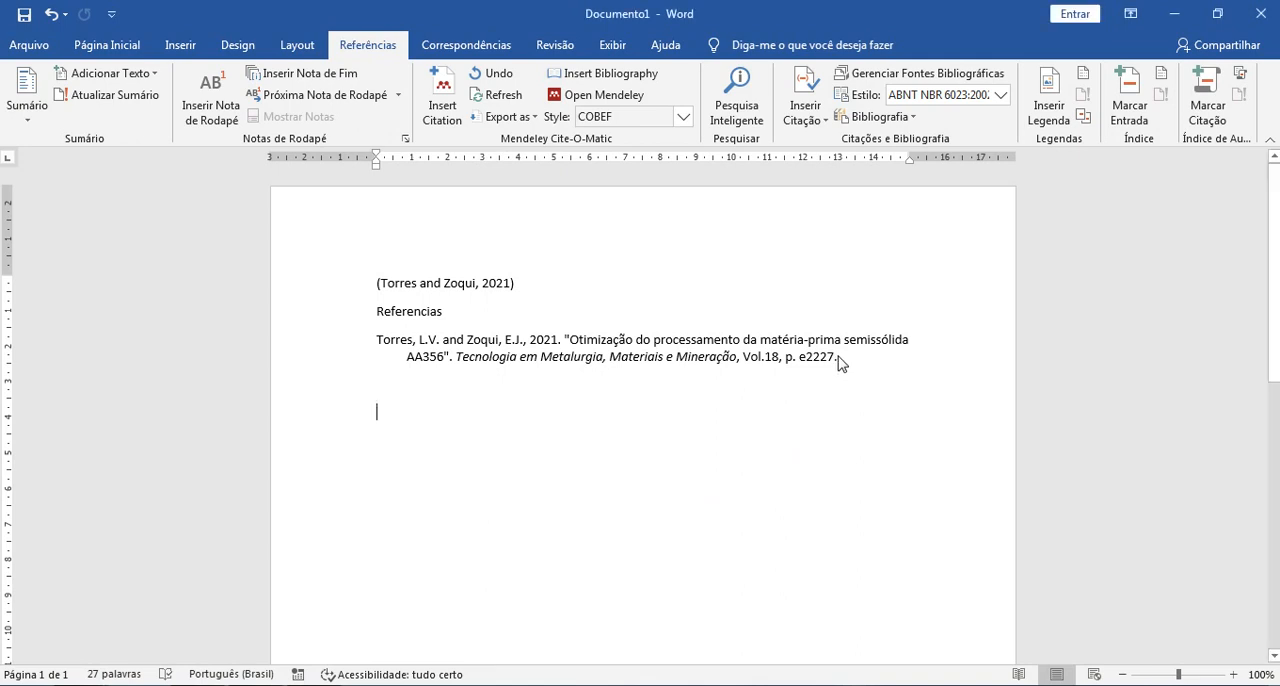
{"action": "triple_click", "coordinate": [787, 355]}
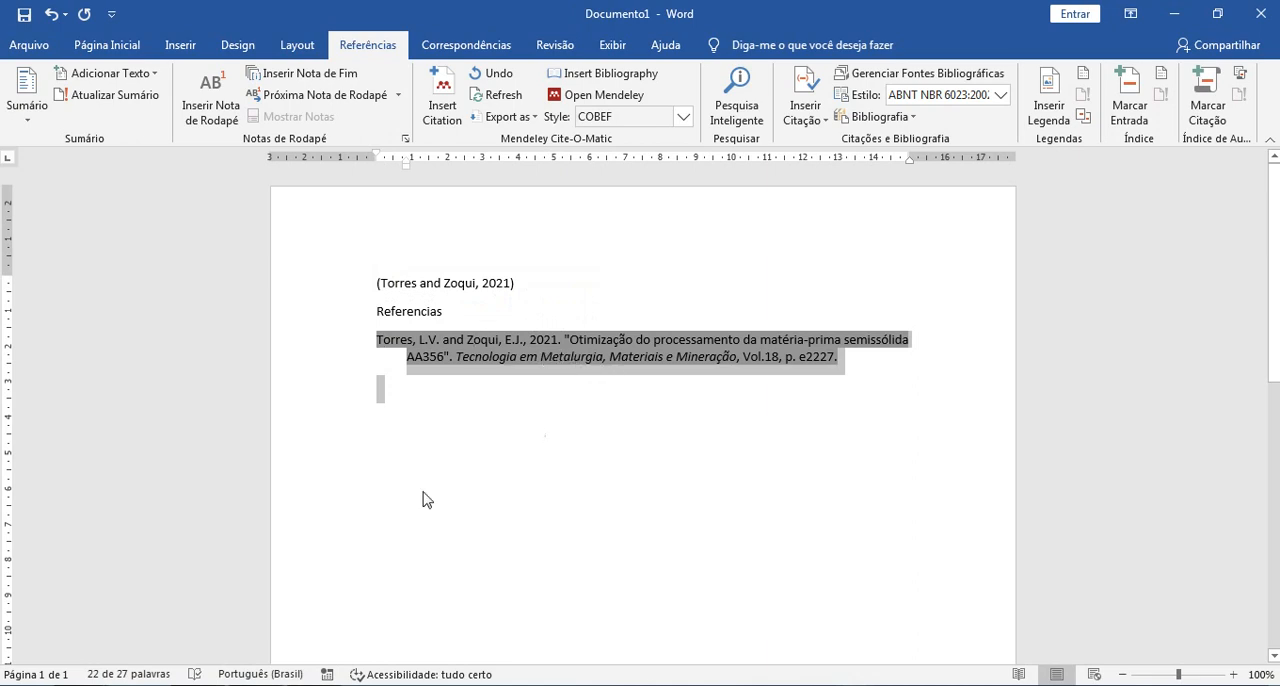
{"action": "mouse_move", "coordinate": [222, 684]}
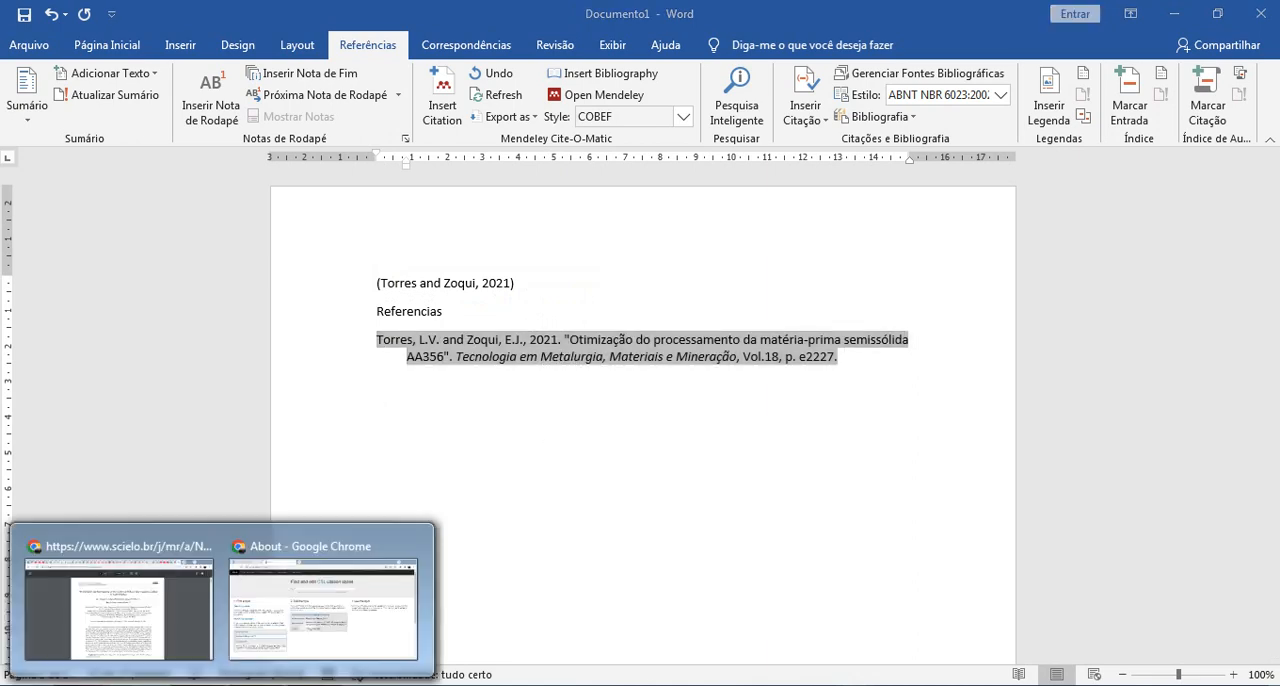
{"action": "left_click", "coordinate": [305, 649]}
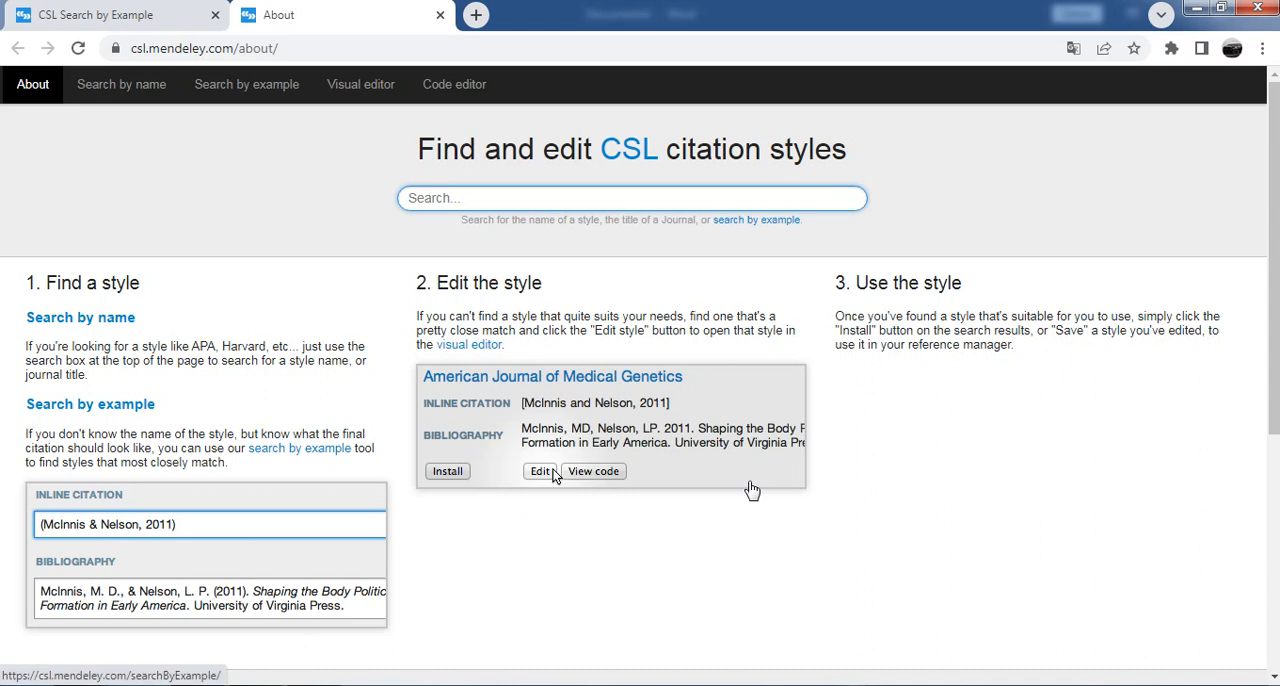
{"action": "left_click", "coordinate": [178, 56]}
{"action": "left_click", "coordinate": [176, 52]}
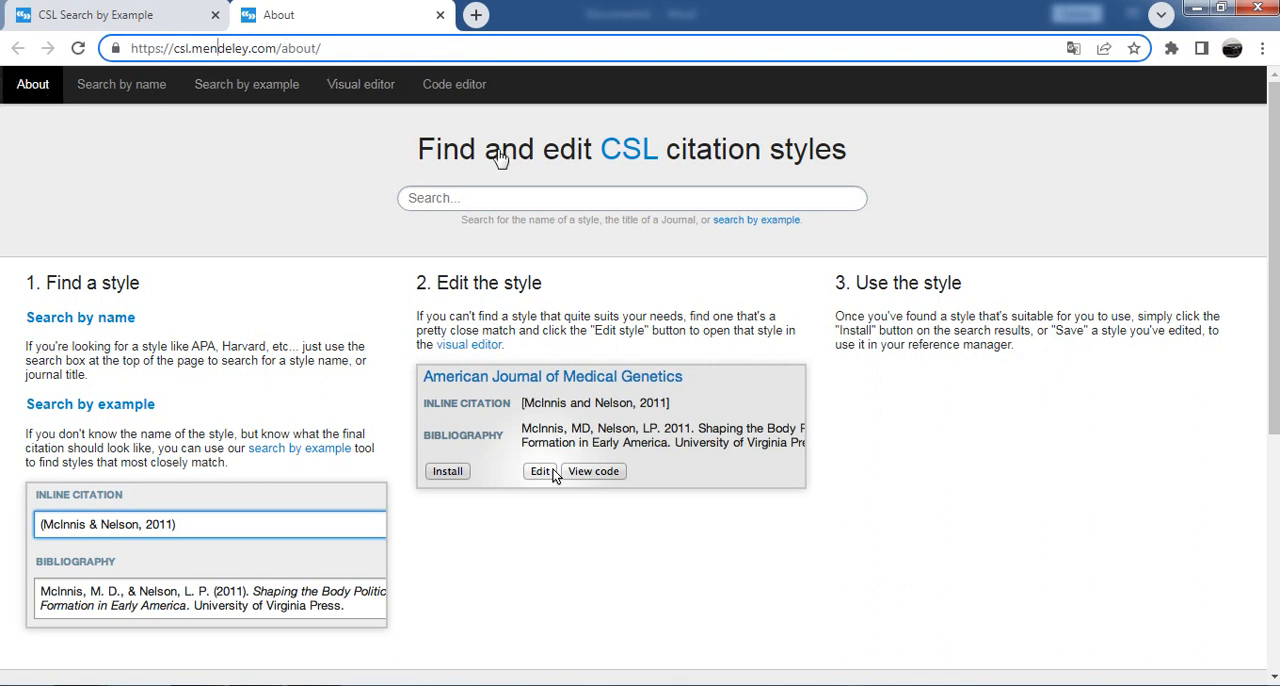
Step: Search the citation styles for the name IEEE and look through the matching styles
{"action": "left_click", "coordinate": [451, 197]}
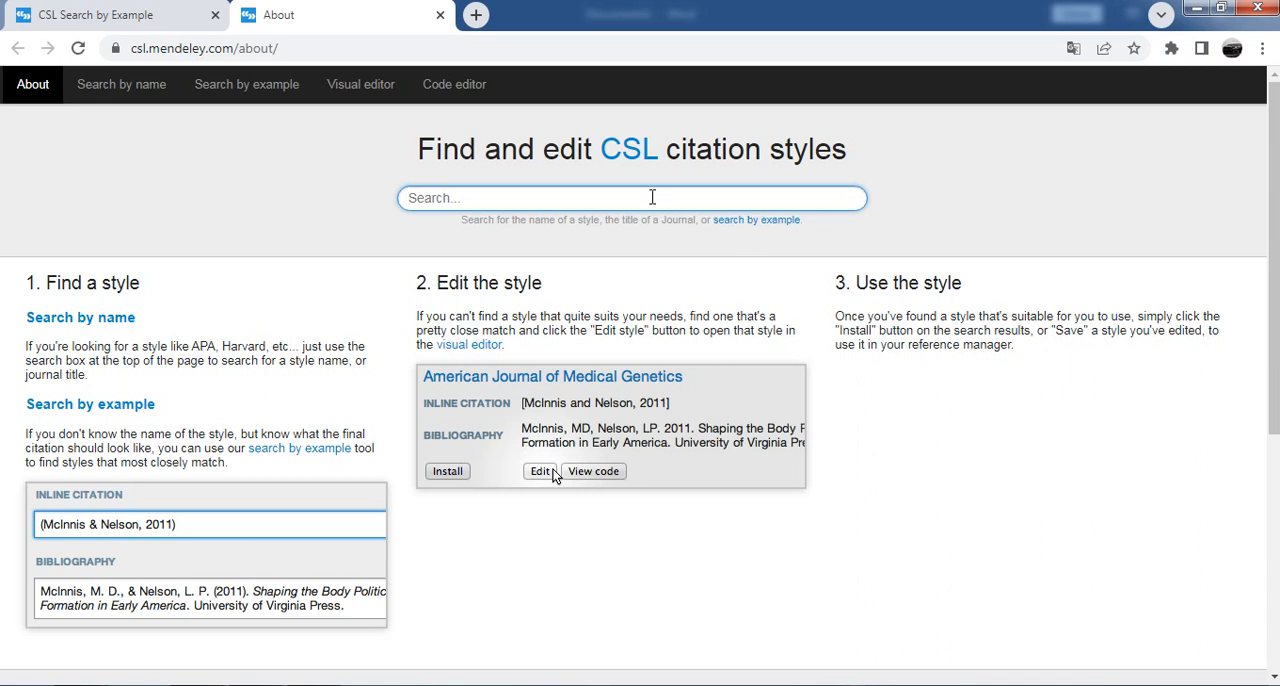
{"action": "type", "text": "IEEE"}
{"action": "key", "text": "Return"}
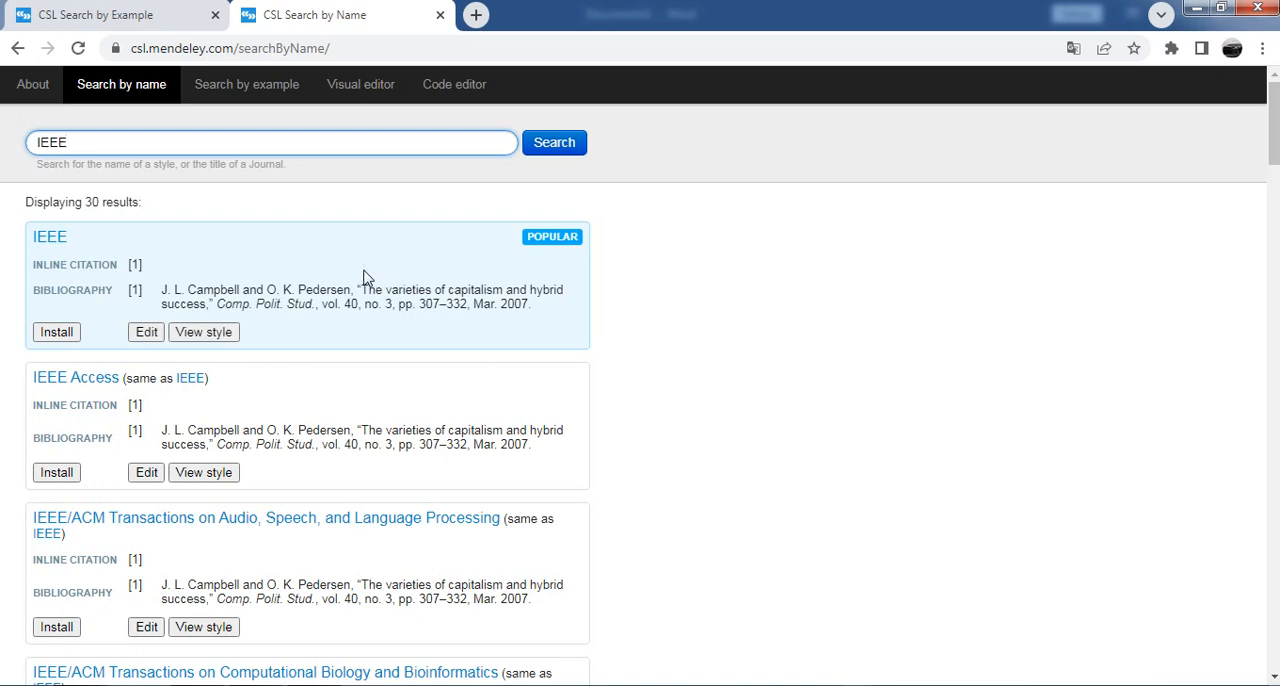
{"action": "scroll", "coordinate": [365, 280], "scroll_direction": "down", "scroll_amount": 6}
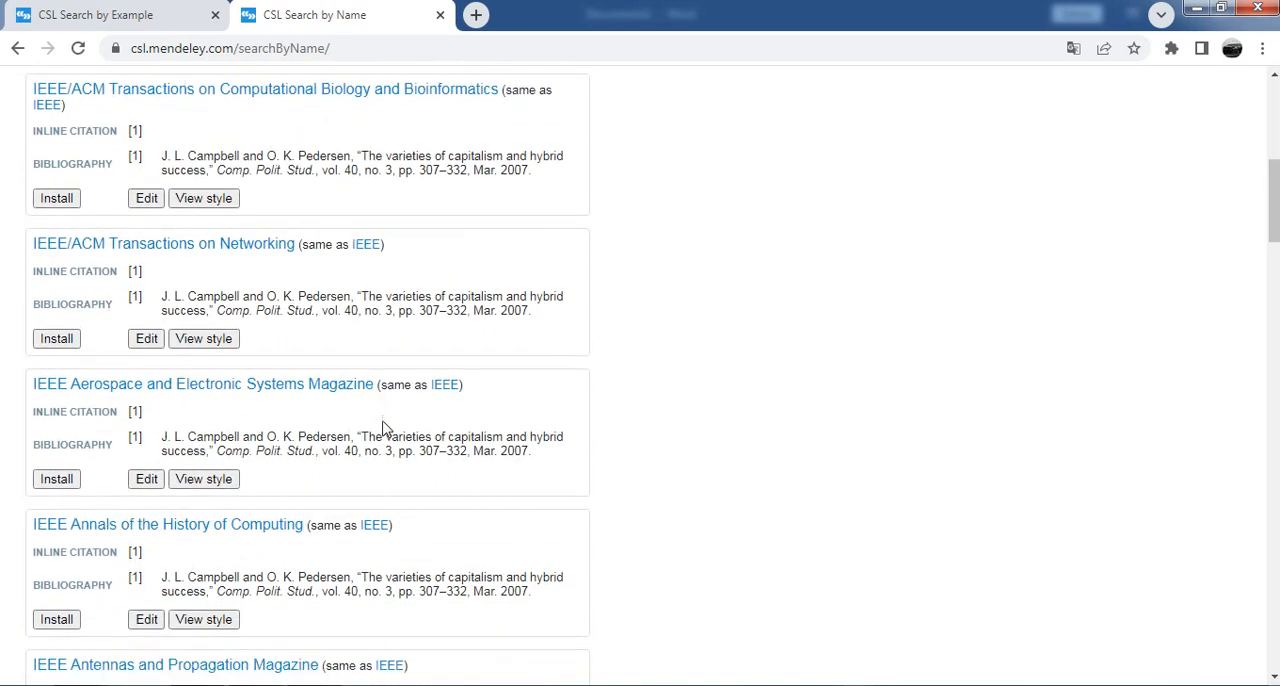
{"action": "scroll", "coordinate": [560, 515], "scroll_direction": "up", "scroll_amount": 7}
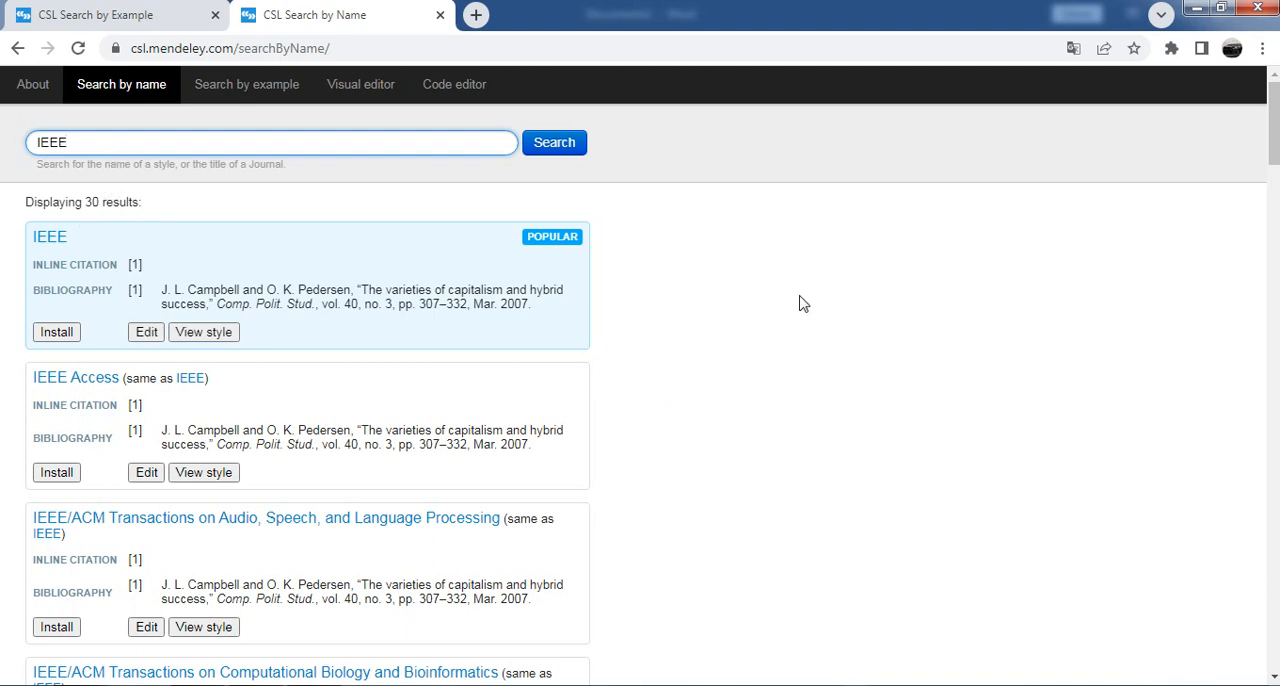
Step: Switch to searching styles by example, browse the sample cited items and return to the Comparative Political Studies journal article
{"action": "left_click", "coordinate": [234, 91]}
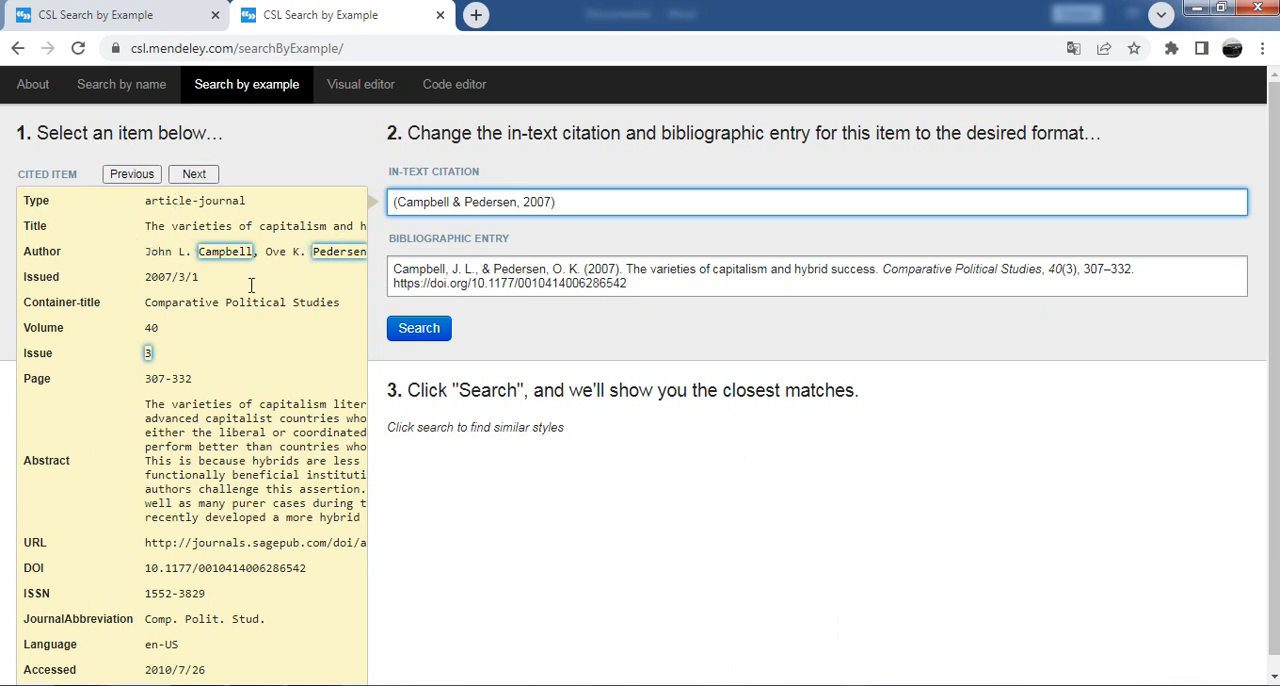
{"action": "left_click", "coordinate": [195, 175]}
{"action": "left_click", "coordinate": [195, 175]}
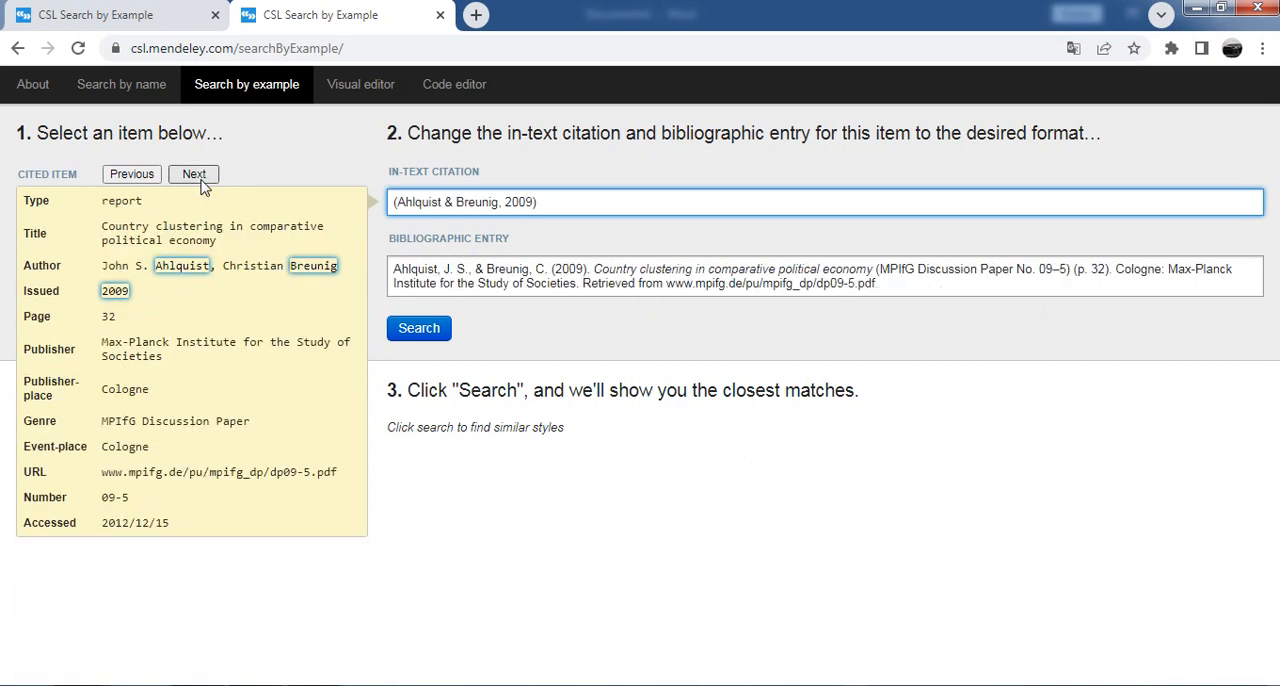
{"action": "left_click", "coordinate": [195, 175]}
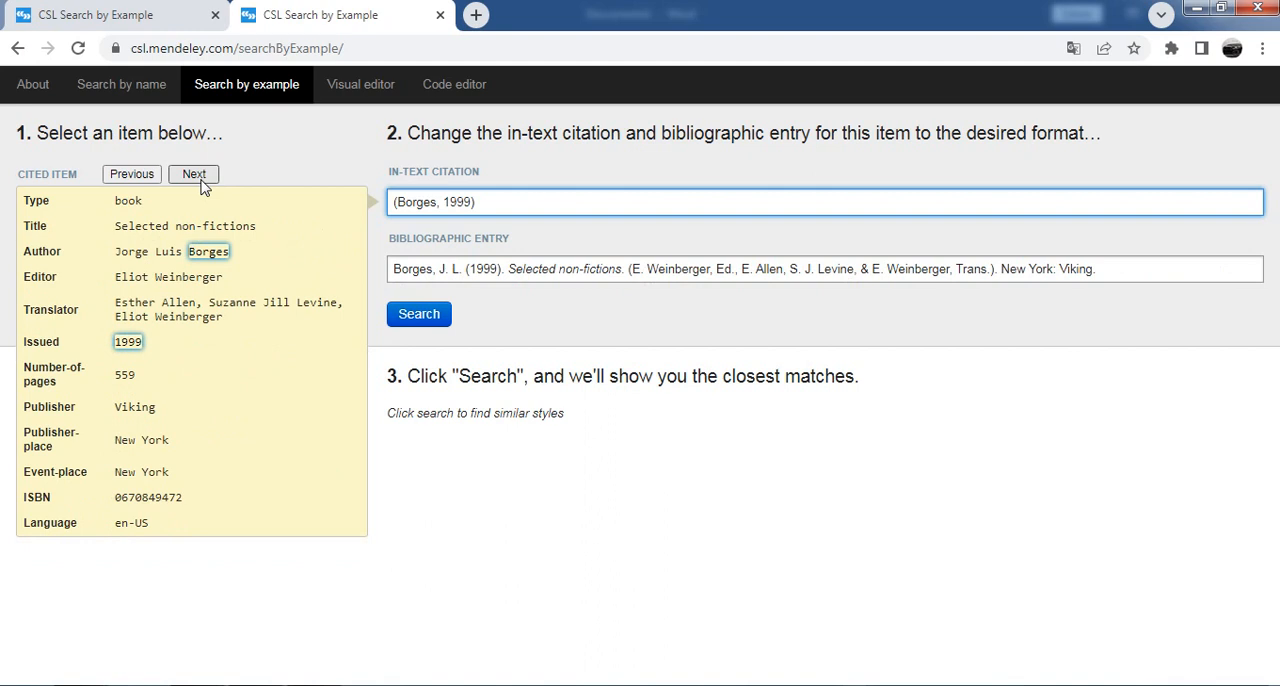
{"action": "left_click", "coordinate": [132, 175]}
{"action": "left_click", "coordinate": [132, 175]}
{"action": "left_click", "coordinate": [132, 175]}
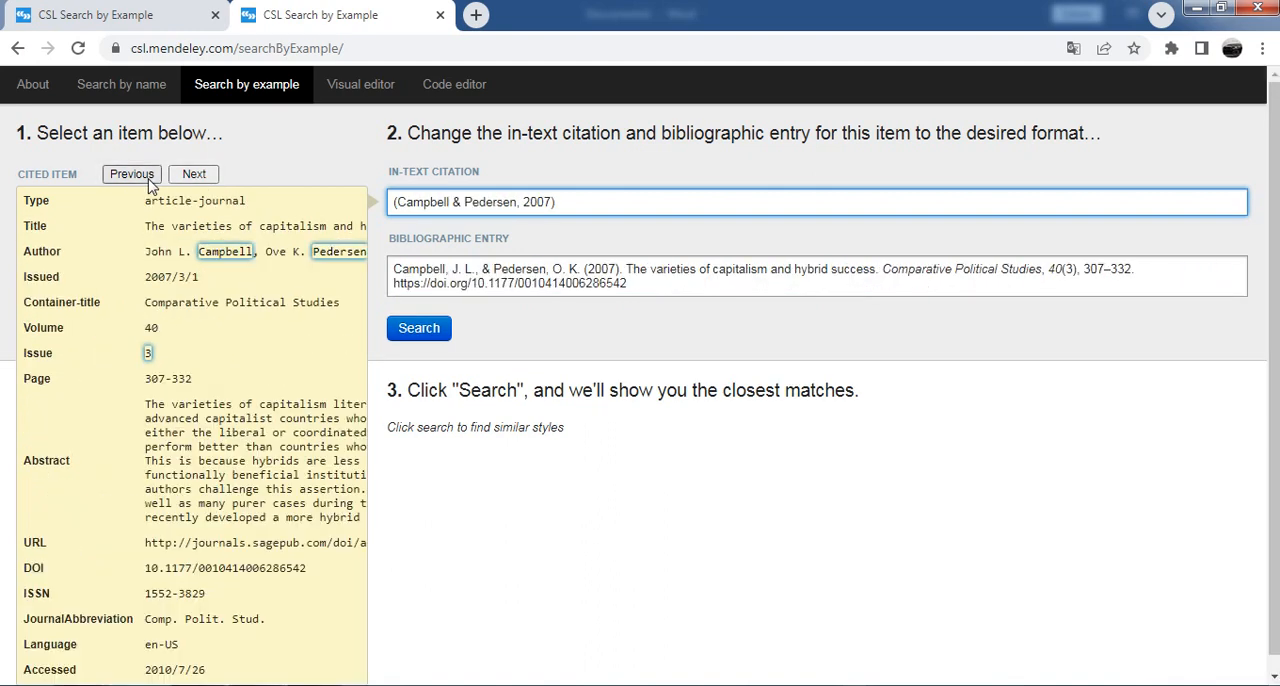
Step: Replace the whole sample bibliographic entry with the reference copied from the Word document
{"action": "left_click", "coordinate": [632, 284]}
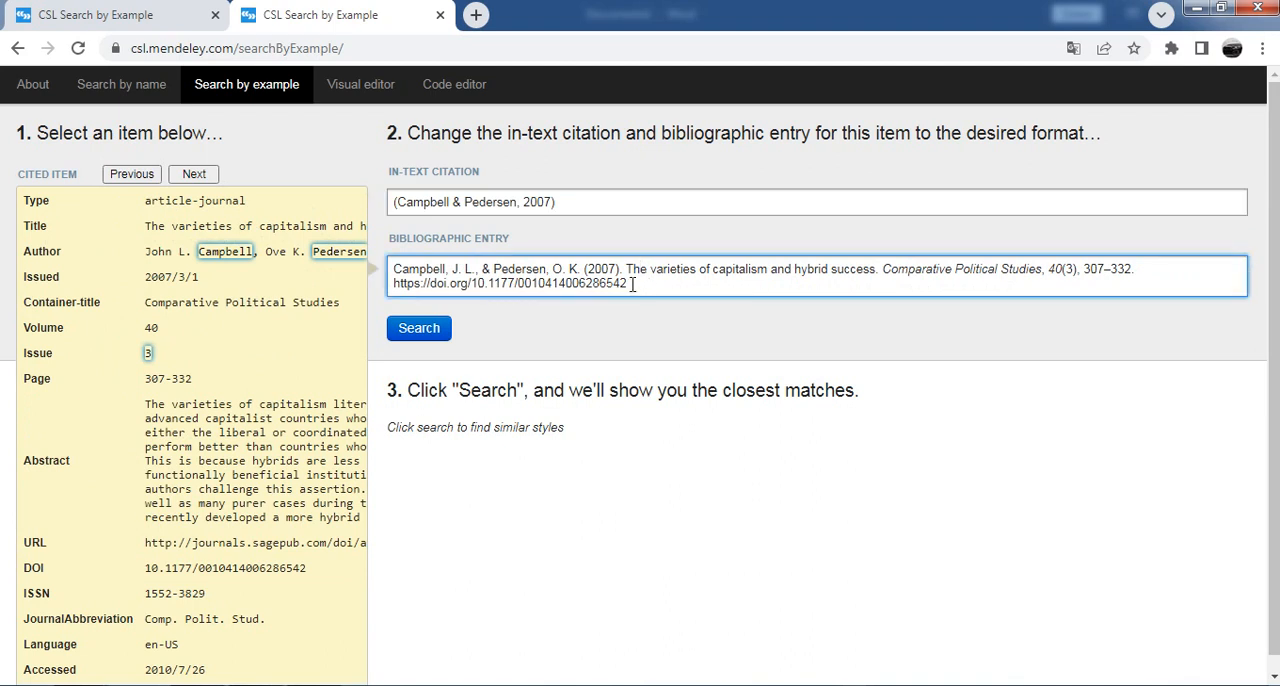
{"action": "left_click_drag", "start_coordinate": [632, 284], "coordinate": [393, 271]}
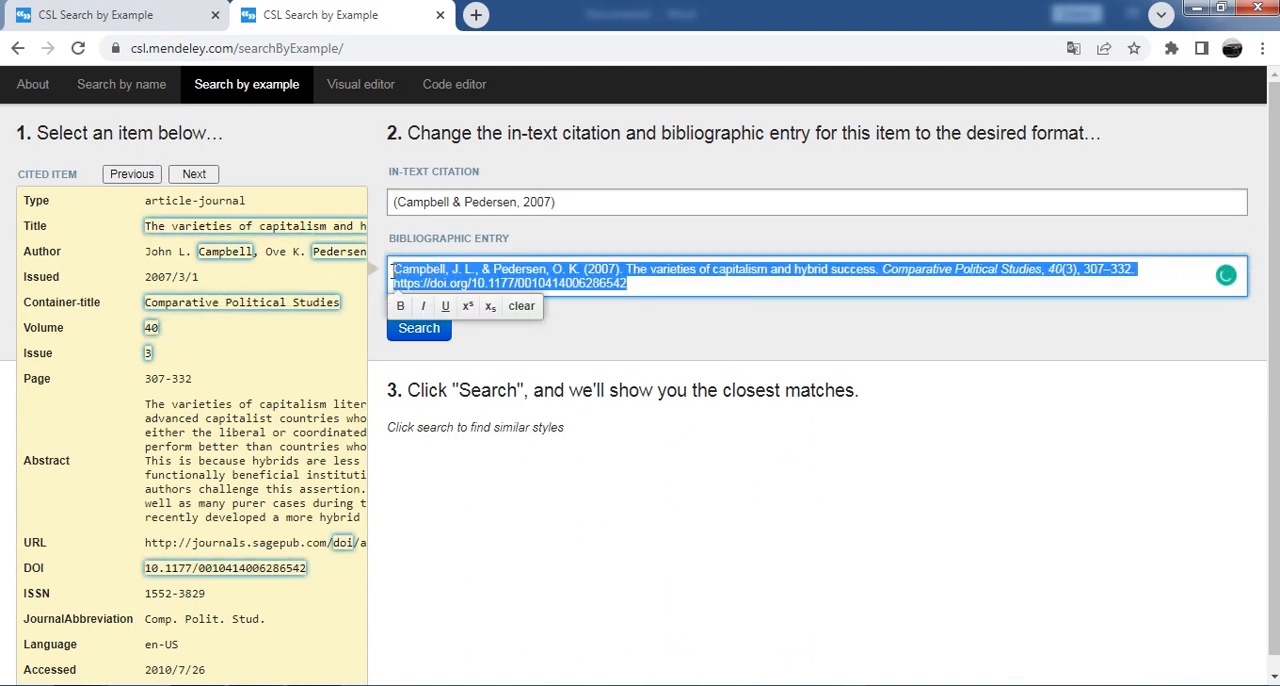
{"action": "type", "text": "Torres, L.V. and Zoqui, E.J., 2021. \"Otimização do processamento da matéria-prima semissólida AA356\". Tecnologia em Metalurgia, Materiais e Mineração, Vol.18, p. e2227."}
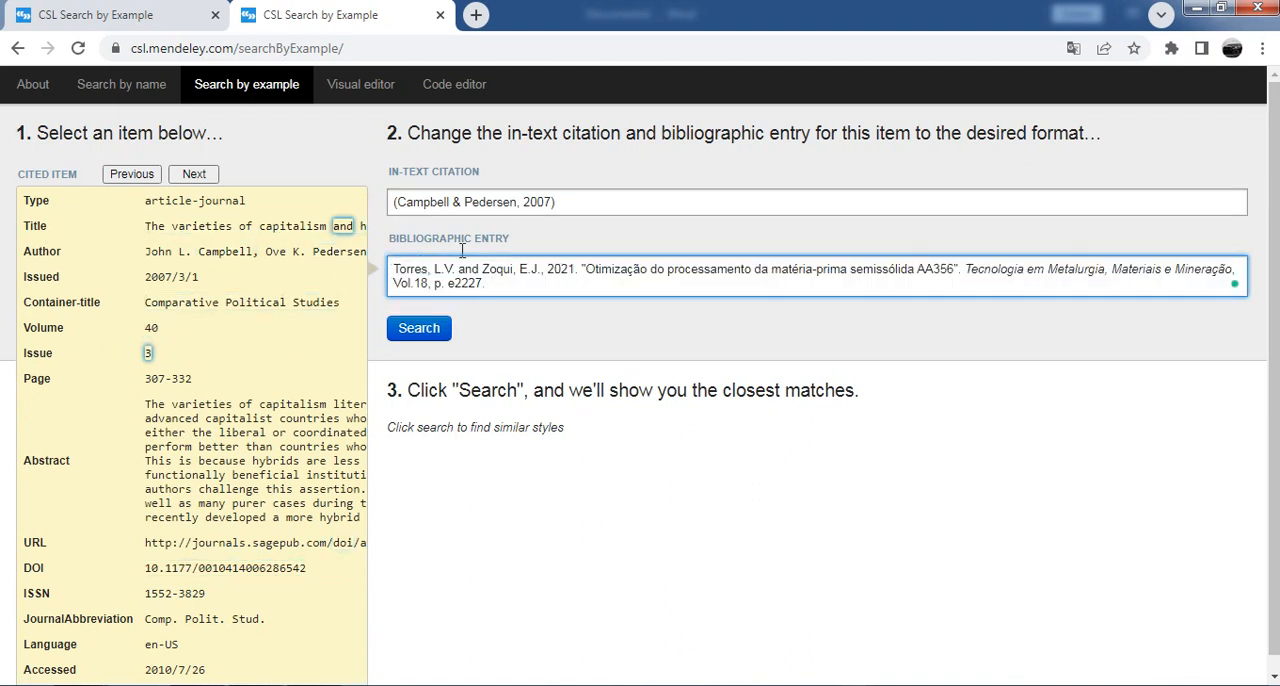
Step: Replace the ampersand in the in-text citation with lowercase "and" and search for the closest matching styles
{"action": "left_click", "coordinate": [460, 203]}
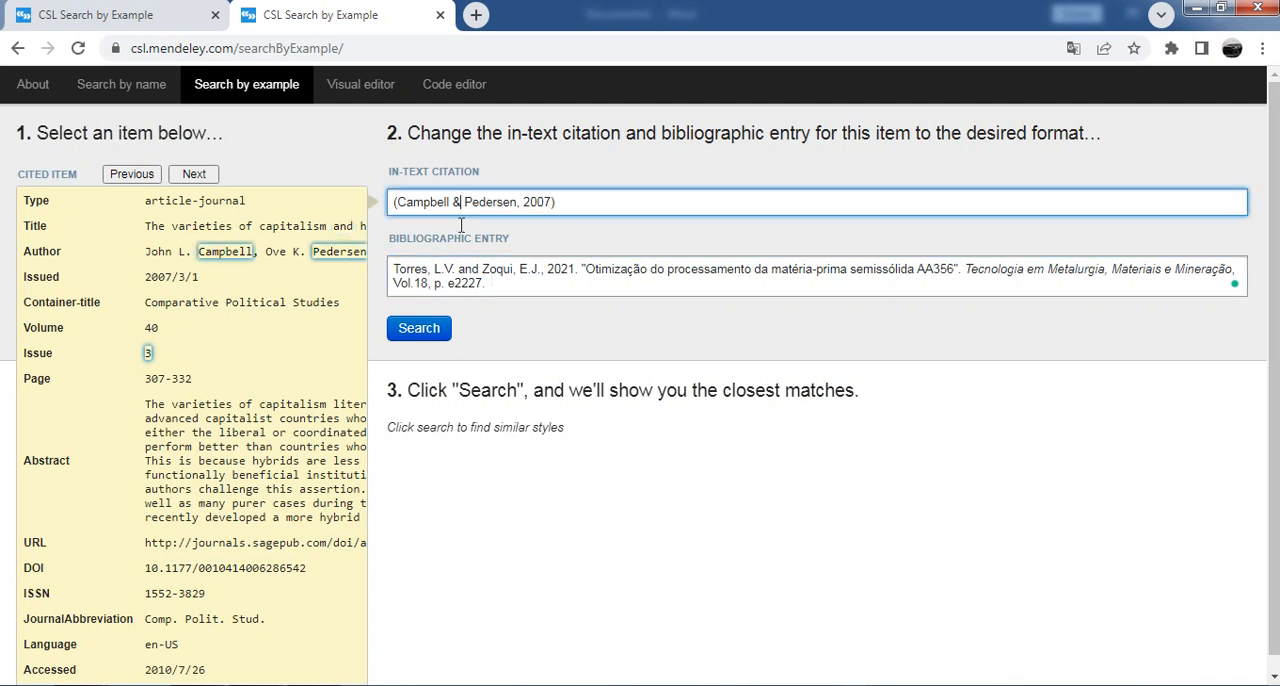
{"action": "key", "text": "BackSpace"}
{"action": "type", "text": "AND"}
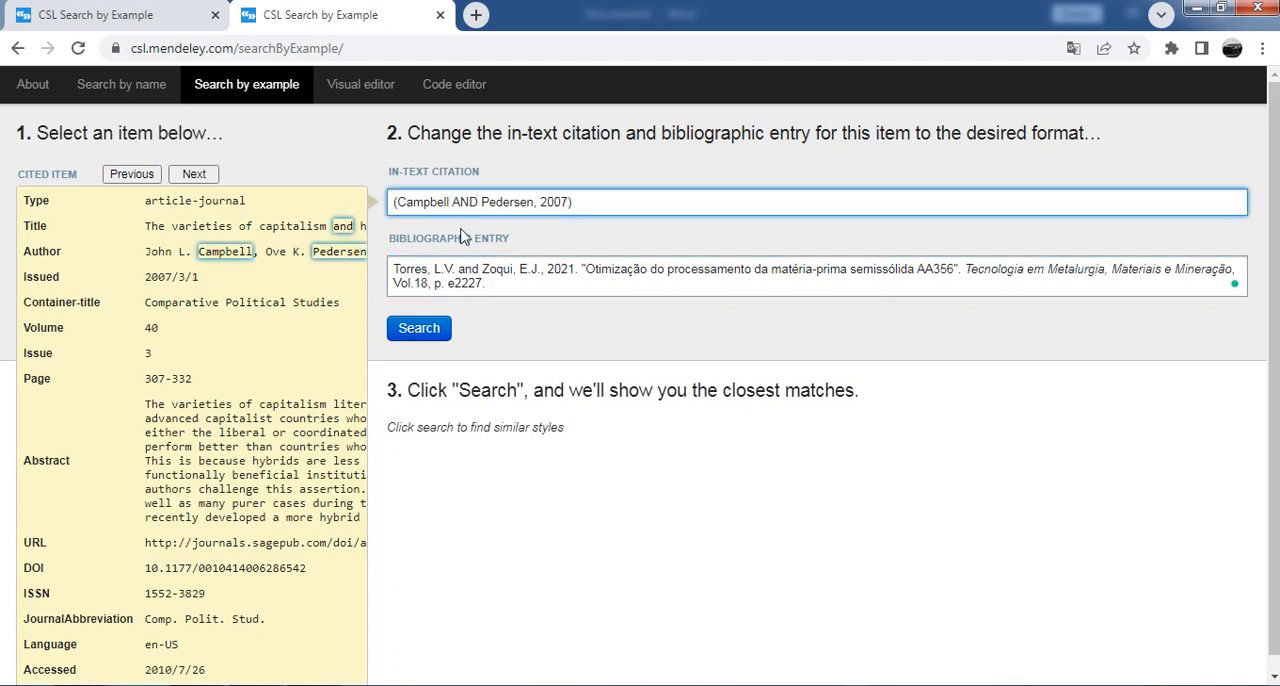
{"action": "key", "text": "BackSpace"}
{"action": "key", "text": "BackSpace"}
{"action": "key", "text": "BackSpace"}
{"action": "type", "text": "and"}
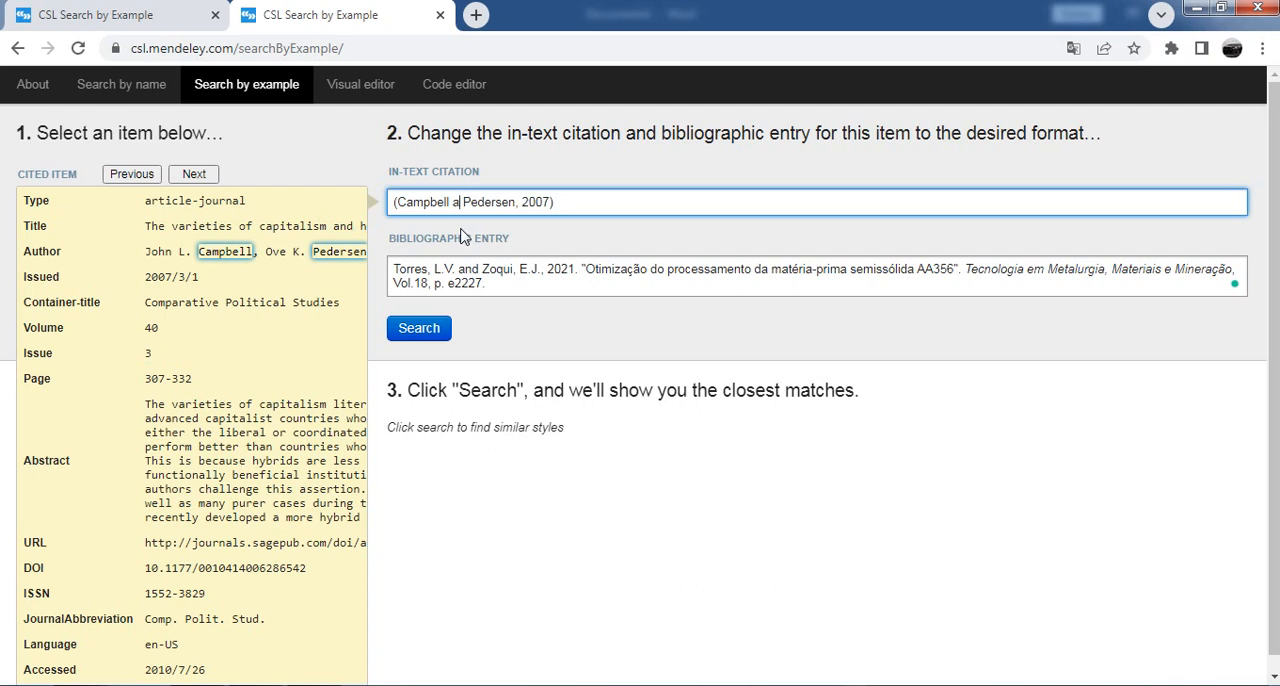
{"action": "left_click", "coordinate": [418, 330]}
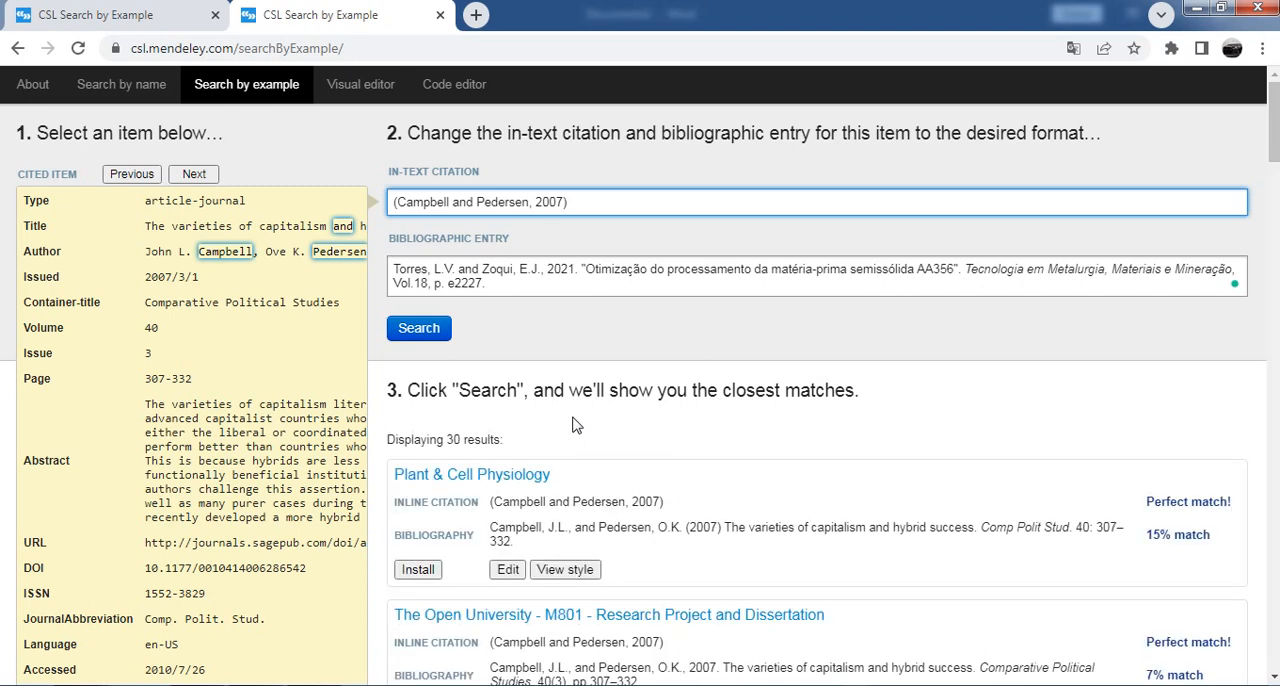
Step: Find the "KTH Royal Institute of Technology - School of Computer Science and Communication" style among the matches and open it for editing
{"action": "scroll", "coordinate": [751, 409], "scroll_direction": "down", "scroll_amount": 1}
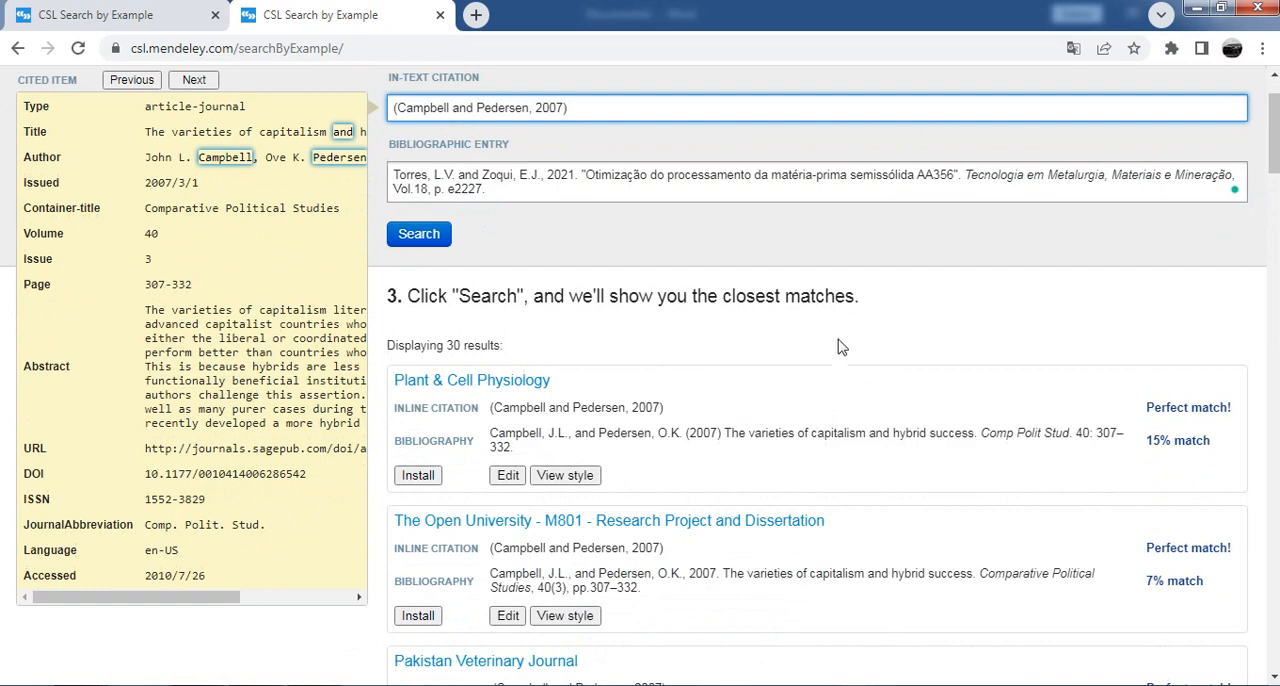
{"action": "scroll", "coordinate": [840, 342], "scroll_direction": "up", "scroll_amount": 1}
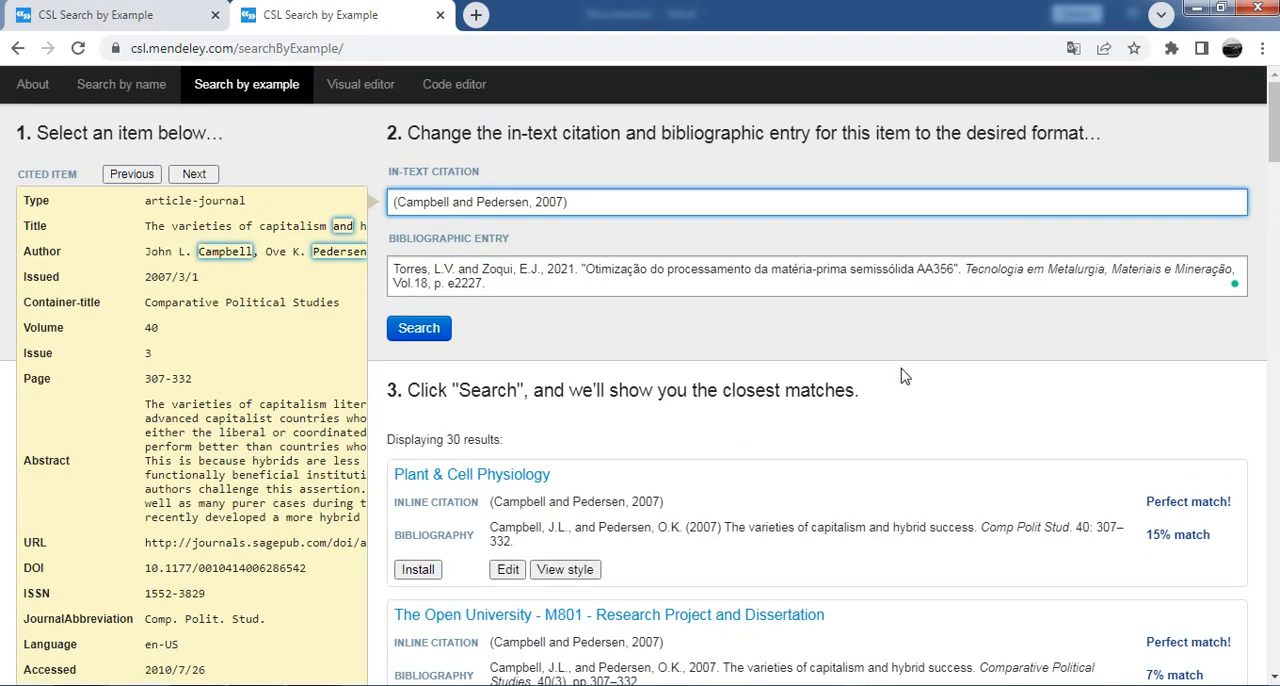
{"action": "scroll", "coordinate": [700, 310], "scroll_direction": "down", "scroll_amount": 1}
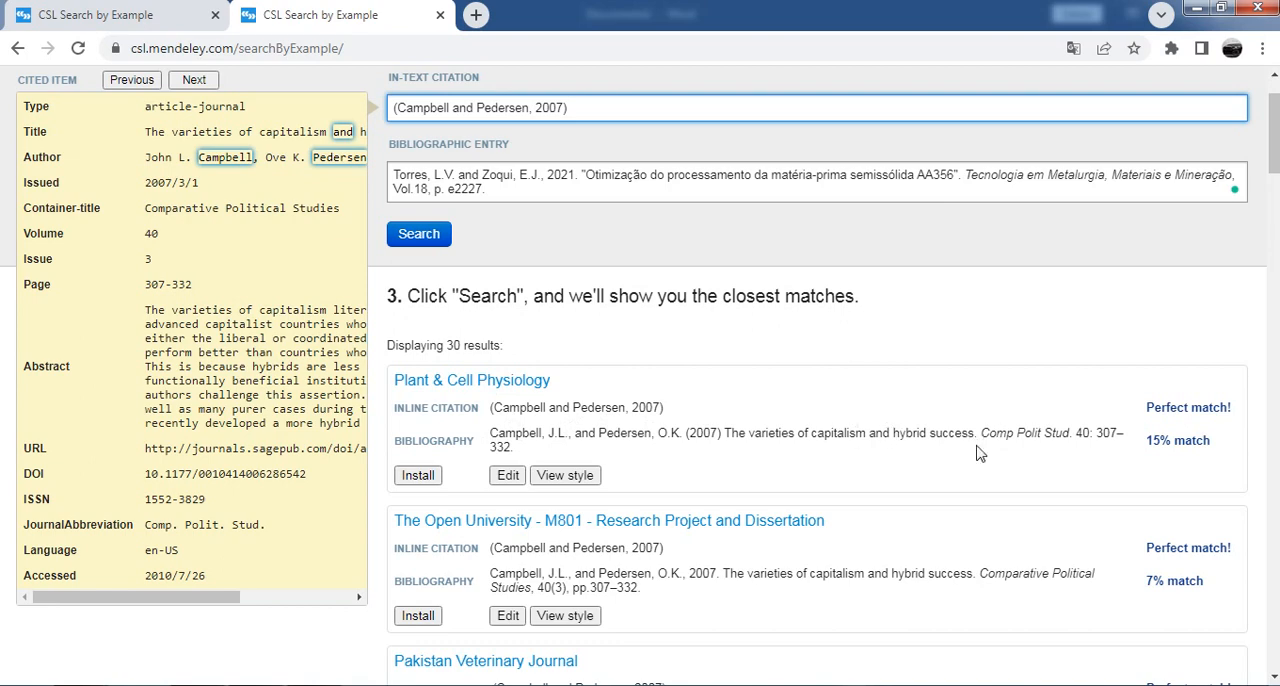
{"action": "scroll", "coordinate": [950, 440], "scroll_direction": "down", "scroll_amount": 1}
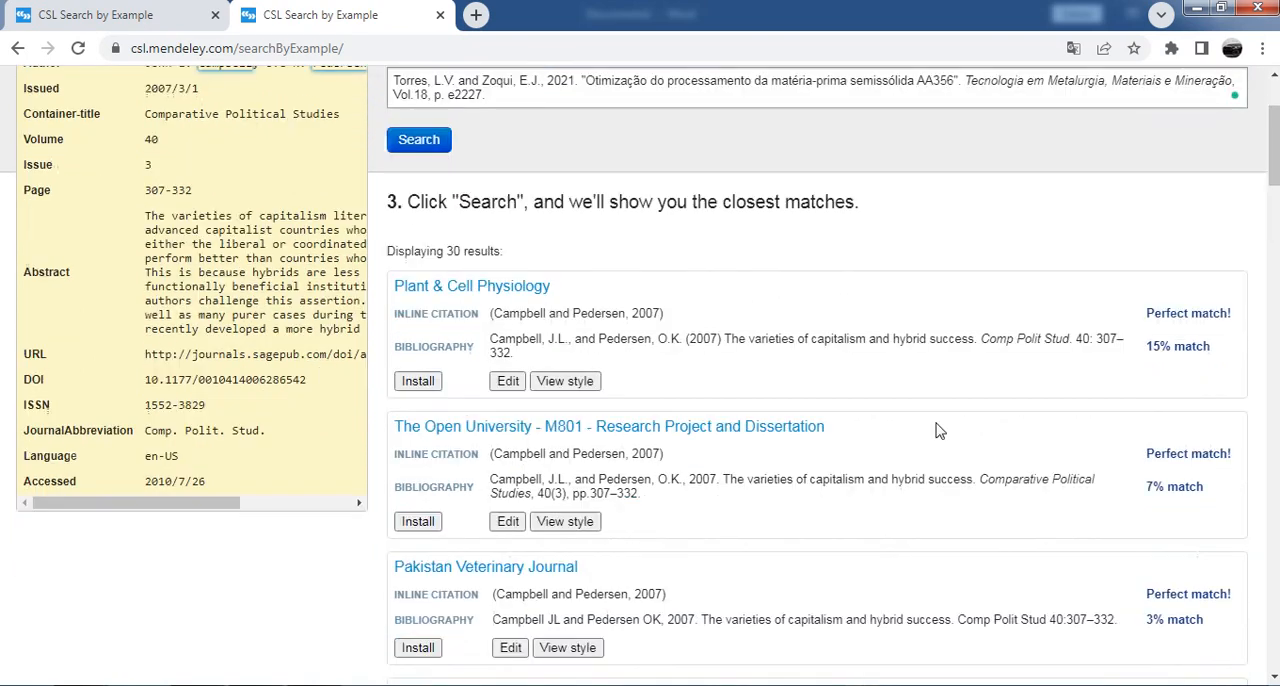
{"action": "scroll", "coordinate": [828, 333], "scroll_direction": "down", "scroll_amount": 2}
{"action": "scroll", "coordinate": [848, 247], "scroll_direction": "down", "scroll_amount": 4}
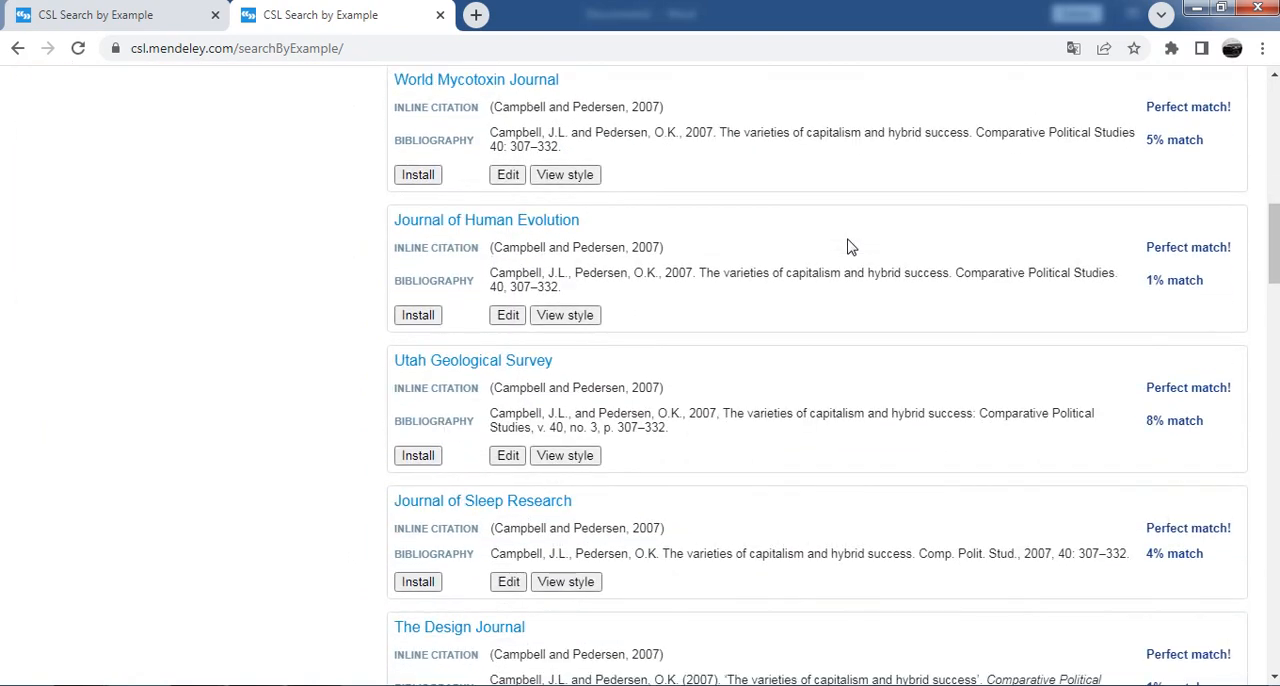
{"action": "scroll", "coordinate": [847, 247], "scroll_direction": "down", "scroll_amount": 3}
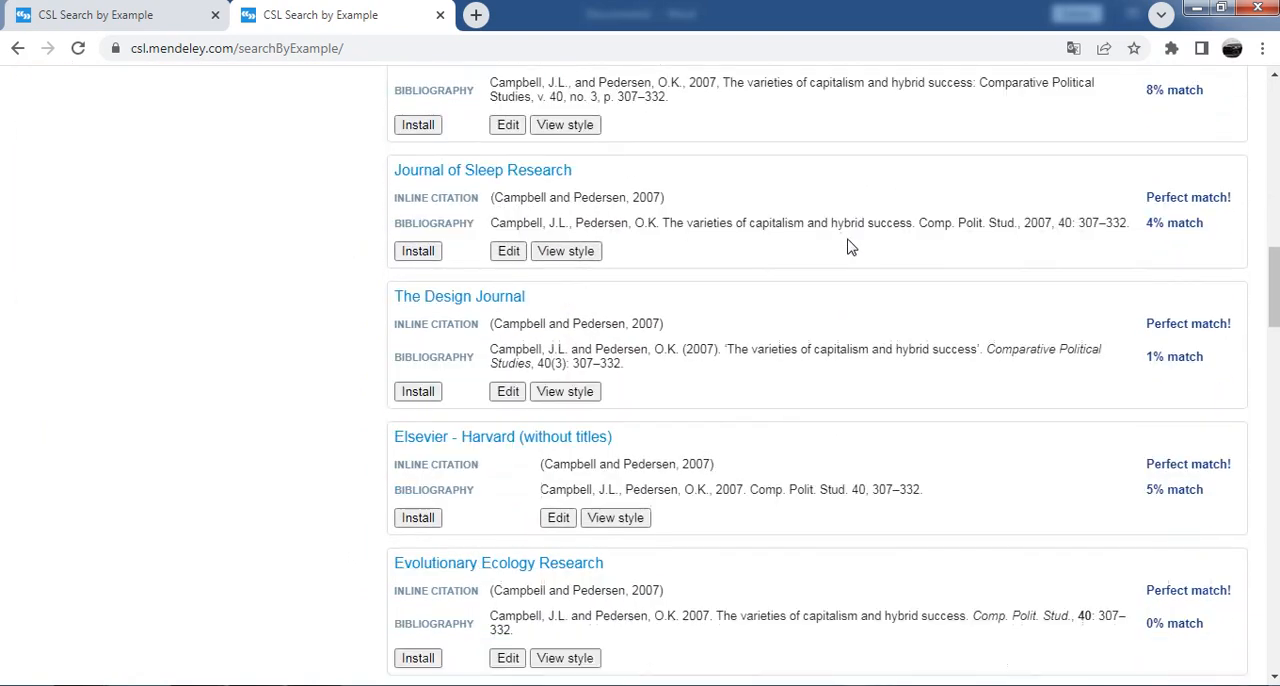
{"action": "scroll", "coordinate": [847, 247], "scroll_direction": "down", "scroll_amount": 3}
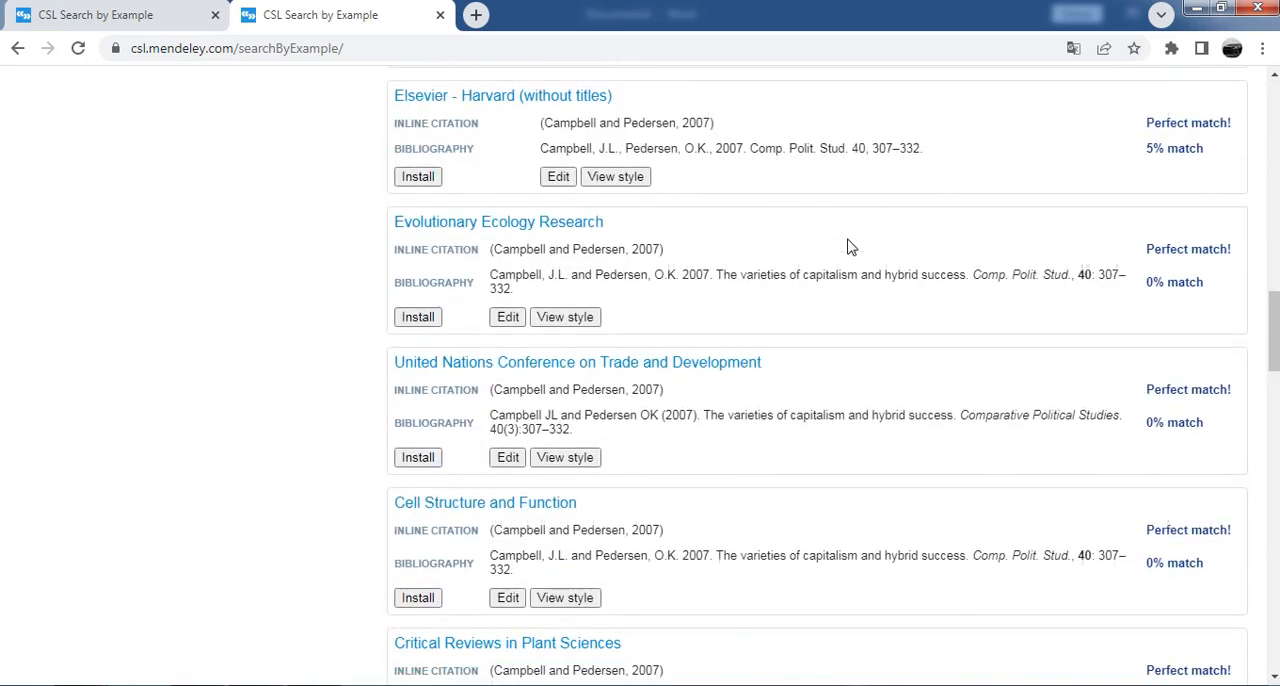
{"action": "scroll", "coordinate": [847, 247], "scroll_direction": "down", "scroll_amount": 3}
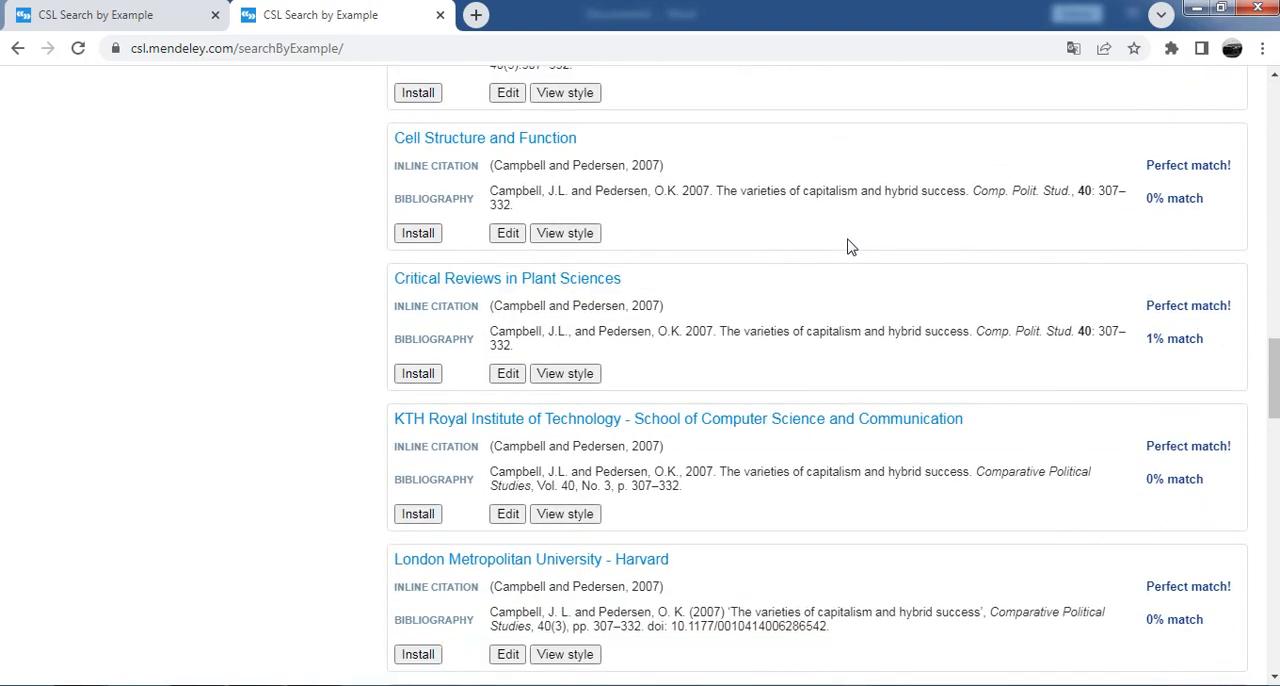
{"action": "scroll", "coordinate": [847, 247], "scroll_direction": "down", "scroll_amount": 1}
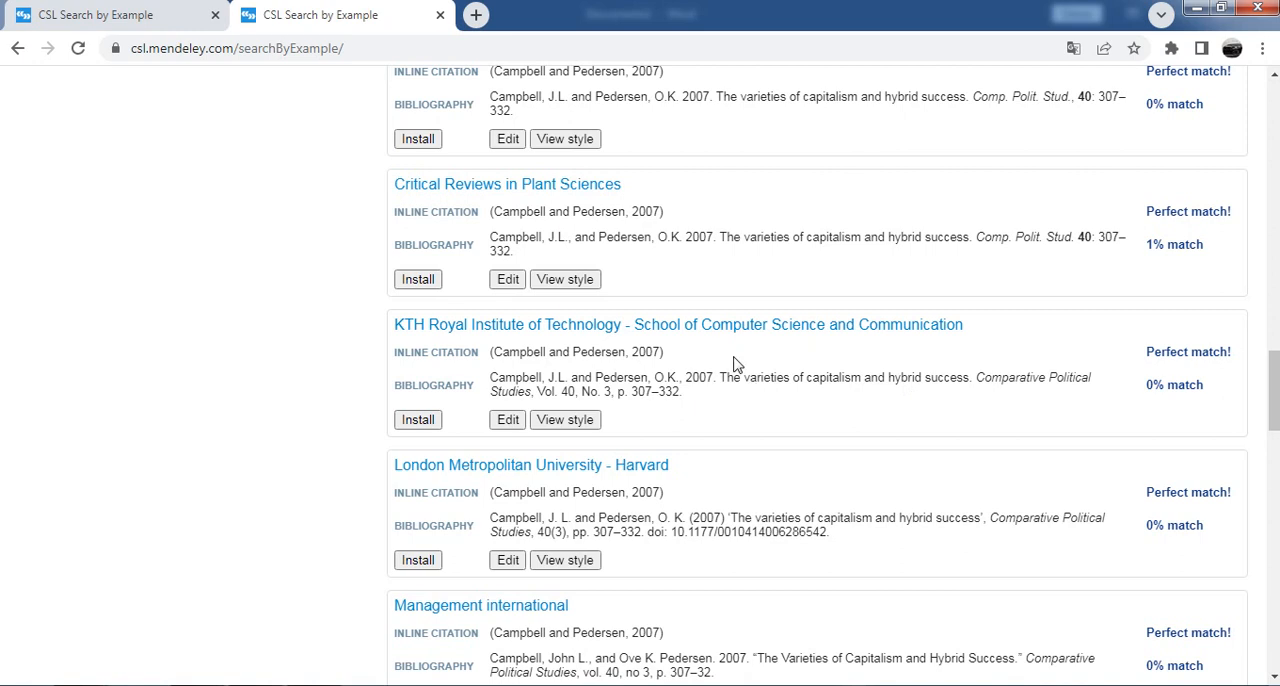
{"action": "left_click", "coordinate": [508, 420]}
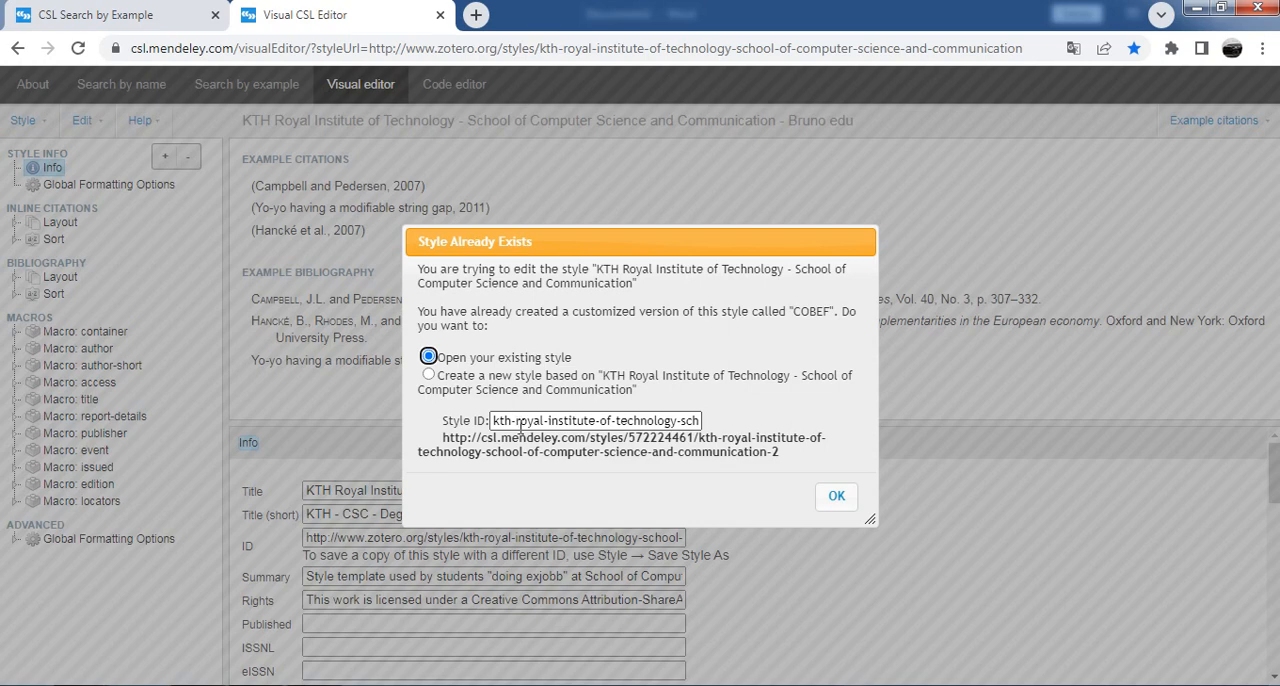
Step: Choose to create a new style based on the KTH style and set its Style ID to modelo-de-teste
{"action": "left_click", "coordinate": [429, 374]}
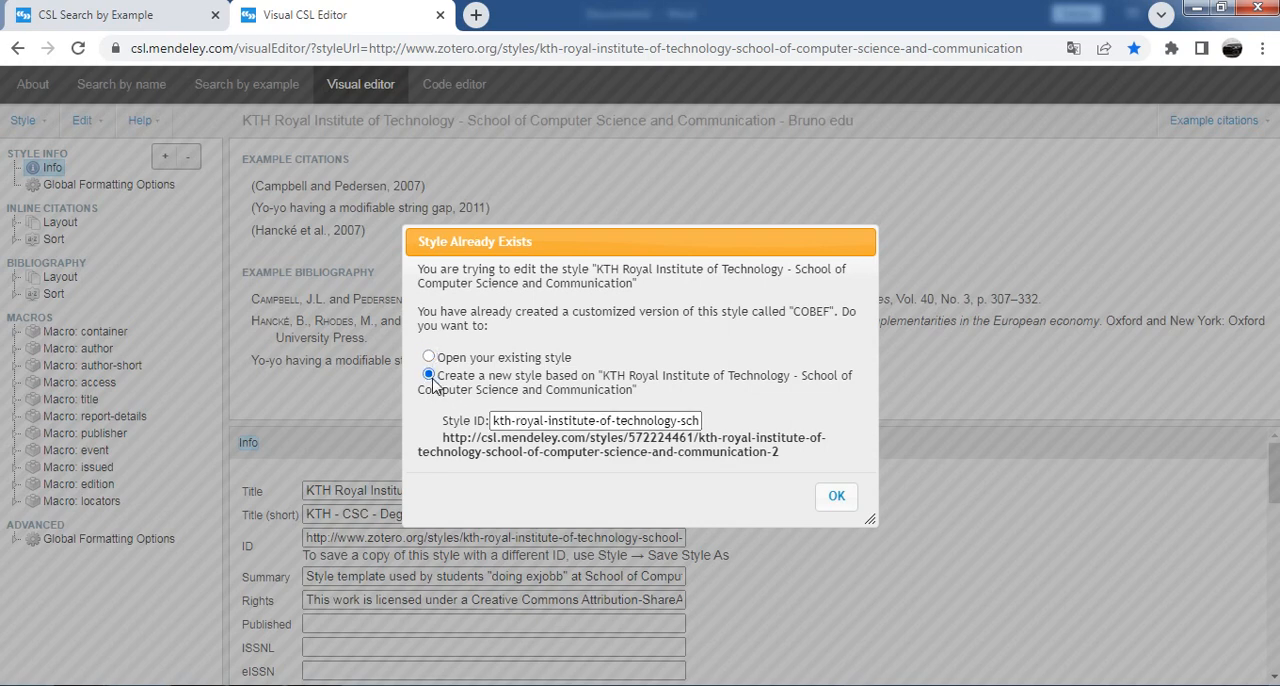
{"action": "triple_click", "coordinate": [645, 421]}
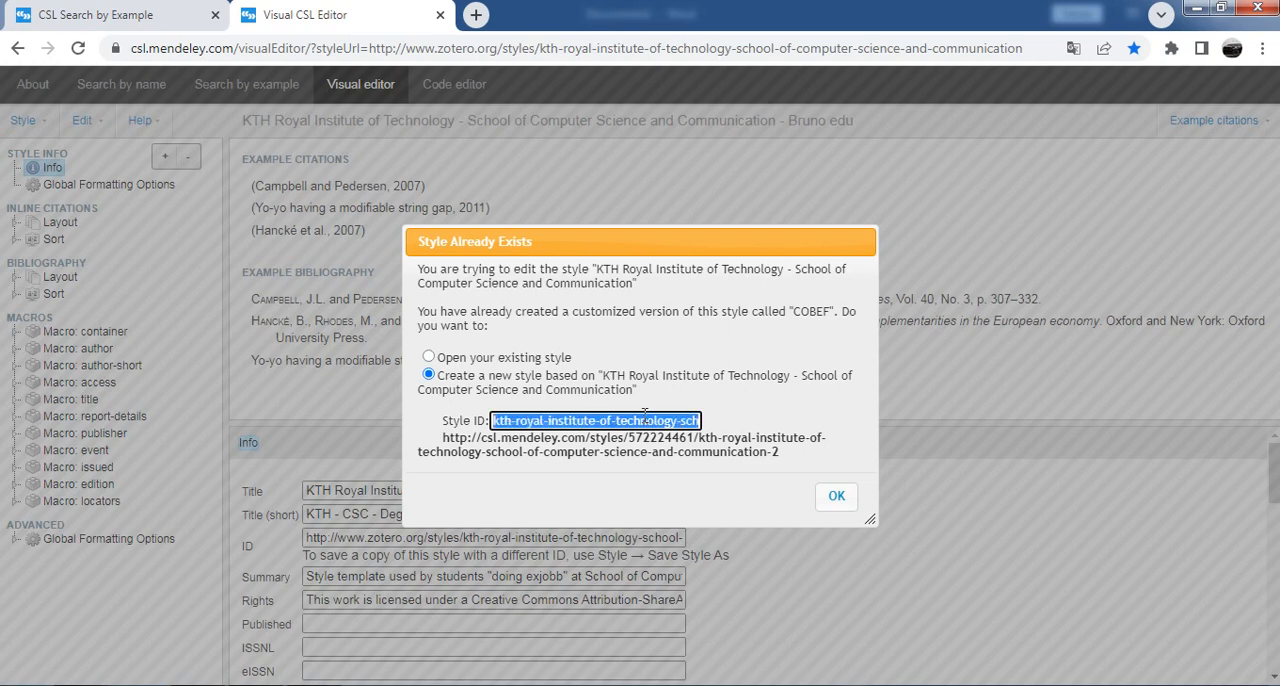
{"action": "type", "text": "model"}
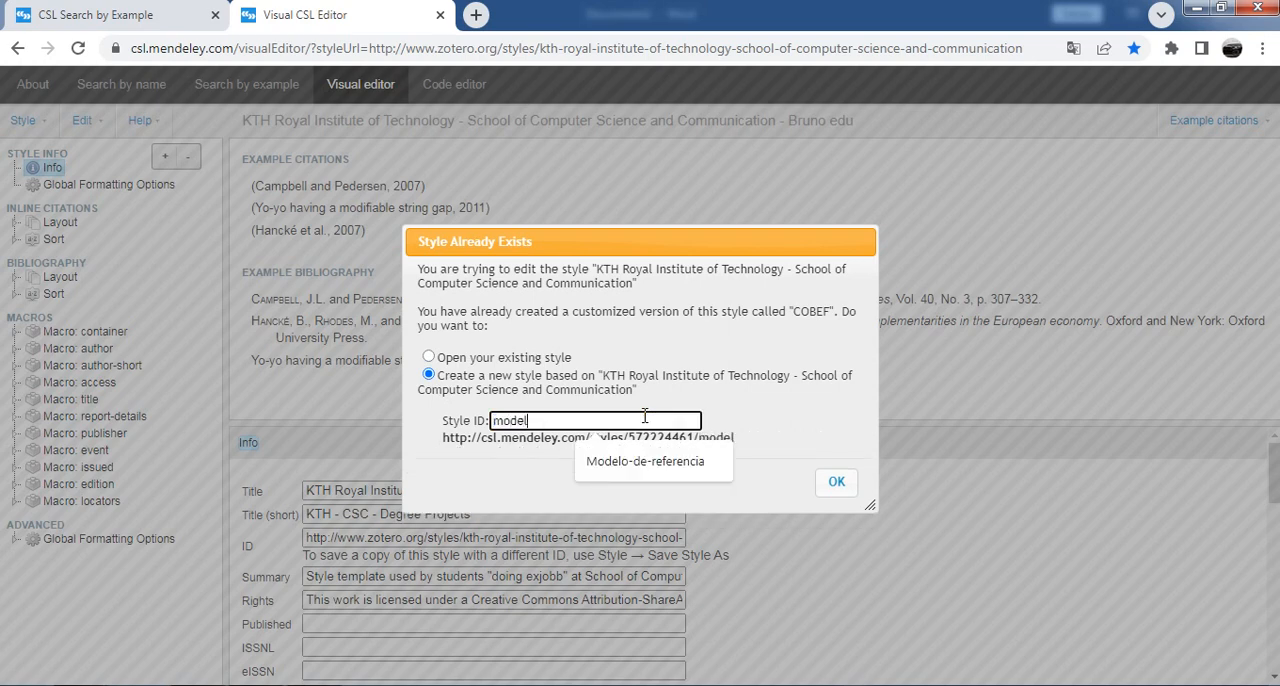
{"action": "type", "text": "o-de-teste"}
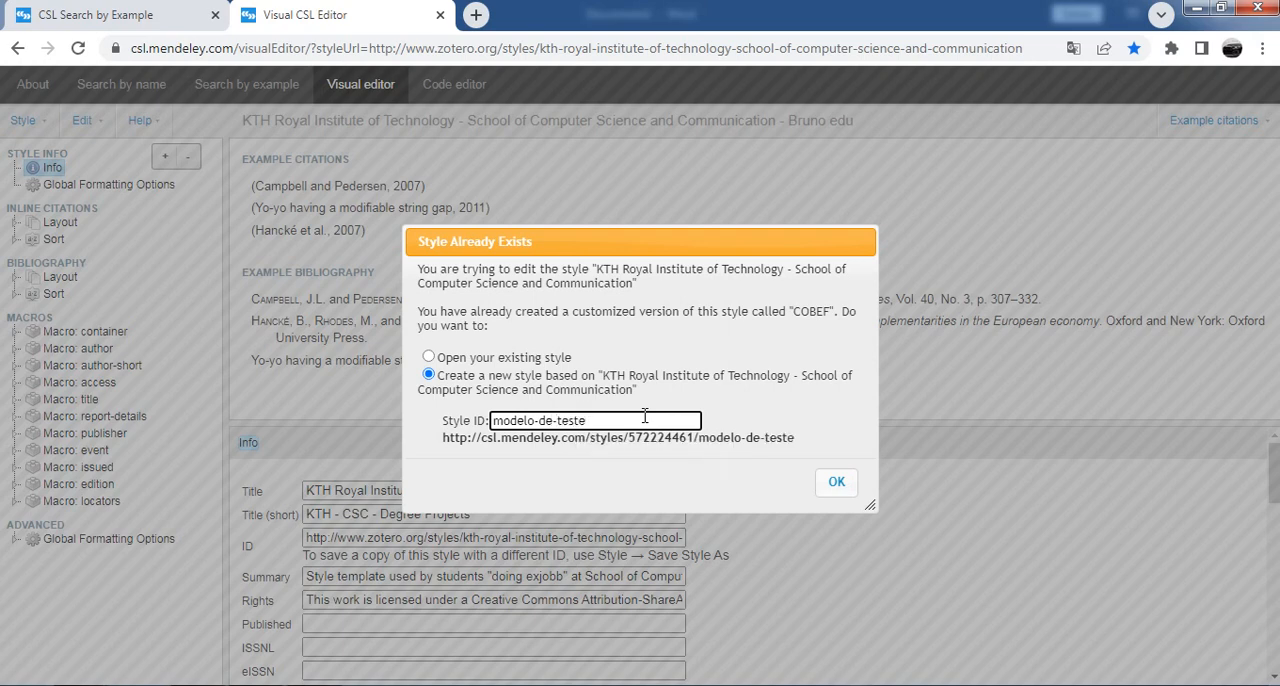
Step: Re-enter the hyphen before "teste" in the Style ID so it reads modelo-de-teste, and confirm creating the new style
{"action": "left_click", "coordinate": [558, 421]}
{"action": "key", "text": "BackSpace"}
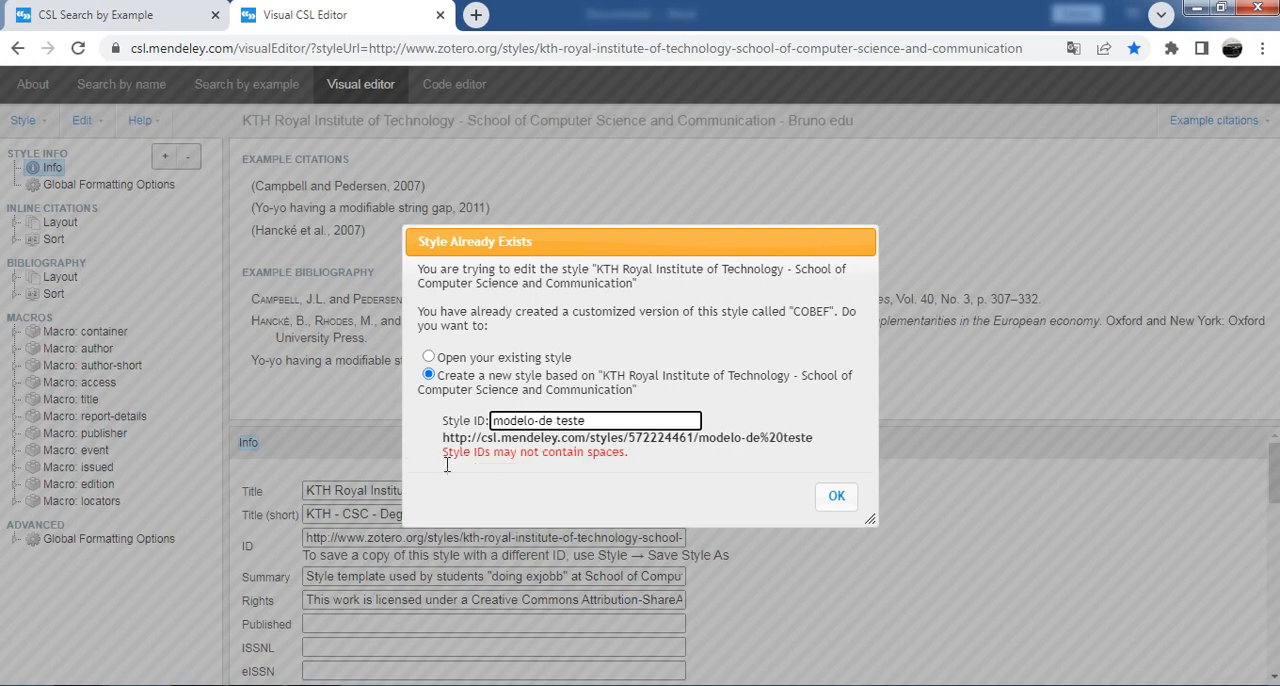
{"action": "key", "text": "BackSpace"}
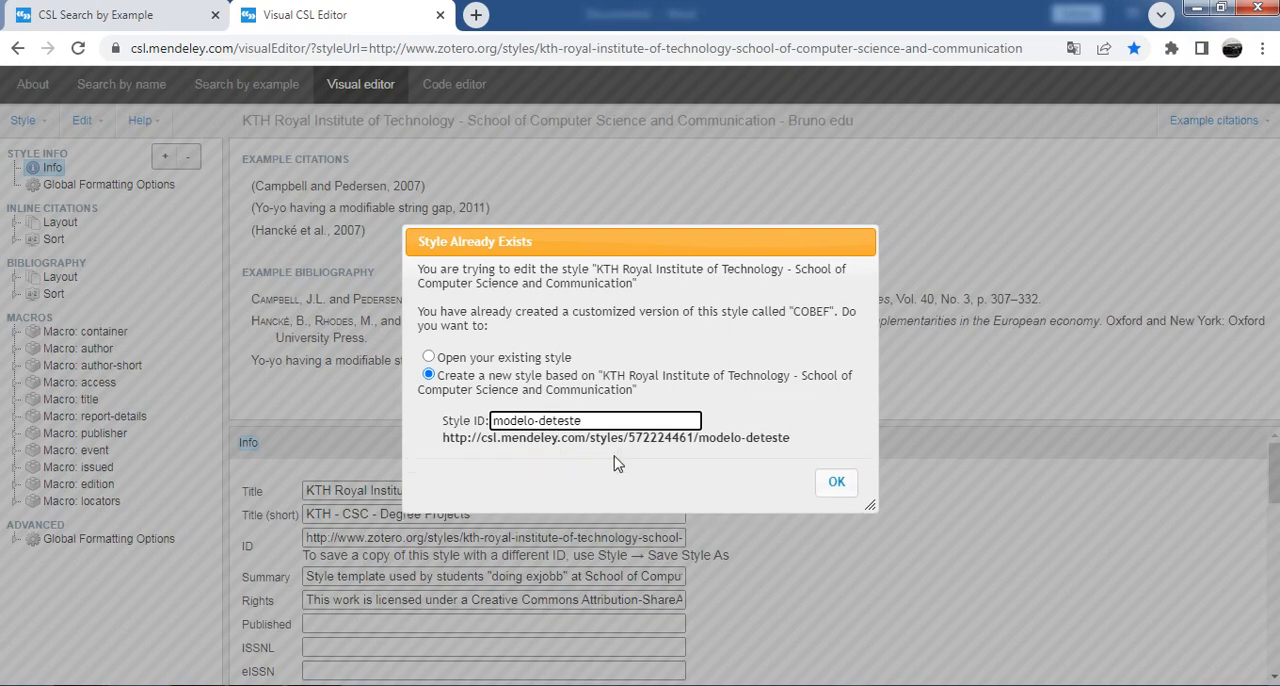
{"action": "type", "text": "-"}
{"action": "left_click", "coordinate": [837, 483]}
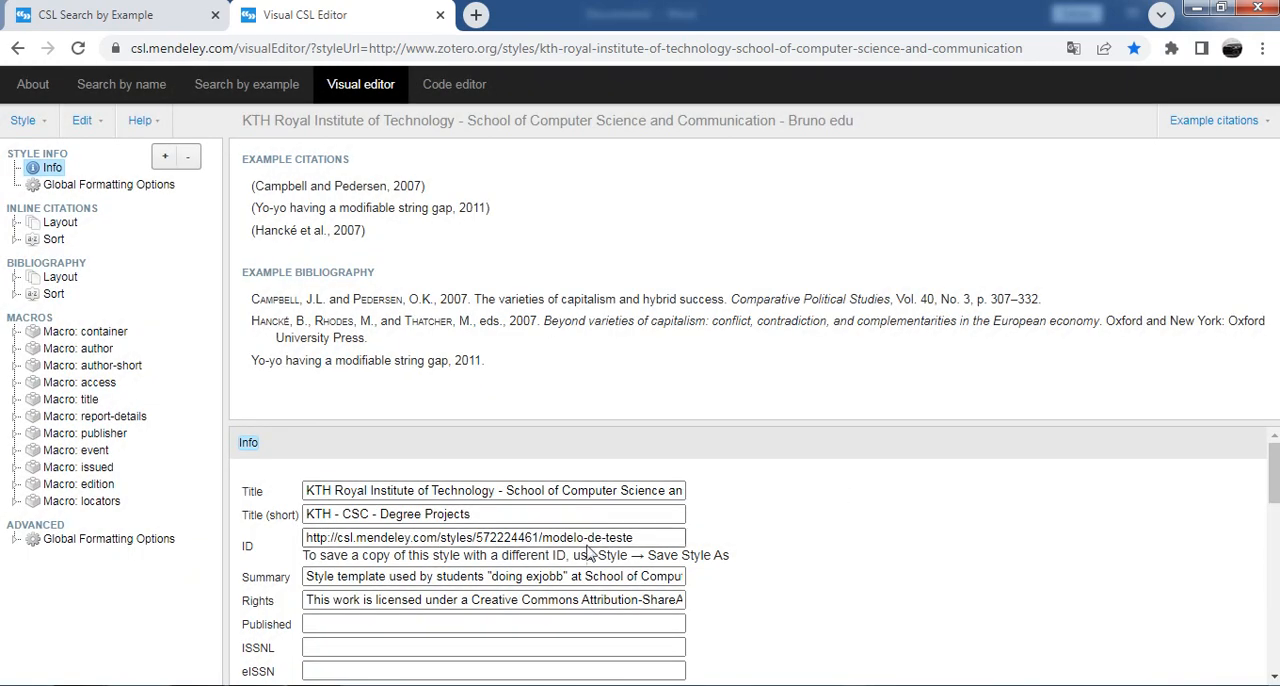
Step: Replace the new style's full title with mode-de-teste
{"action": "left_click_drag", "start_coordinate": [370, 491], "coordinate": [413, 491]}
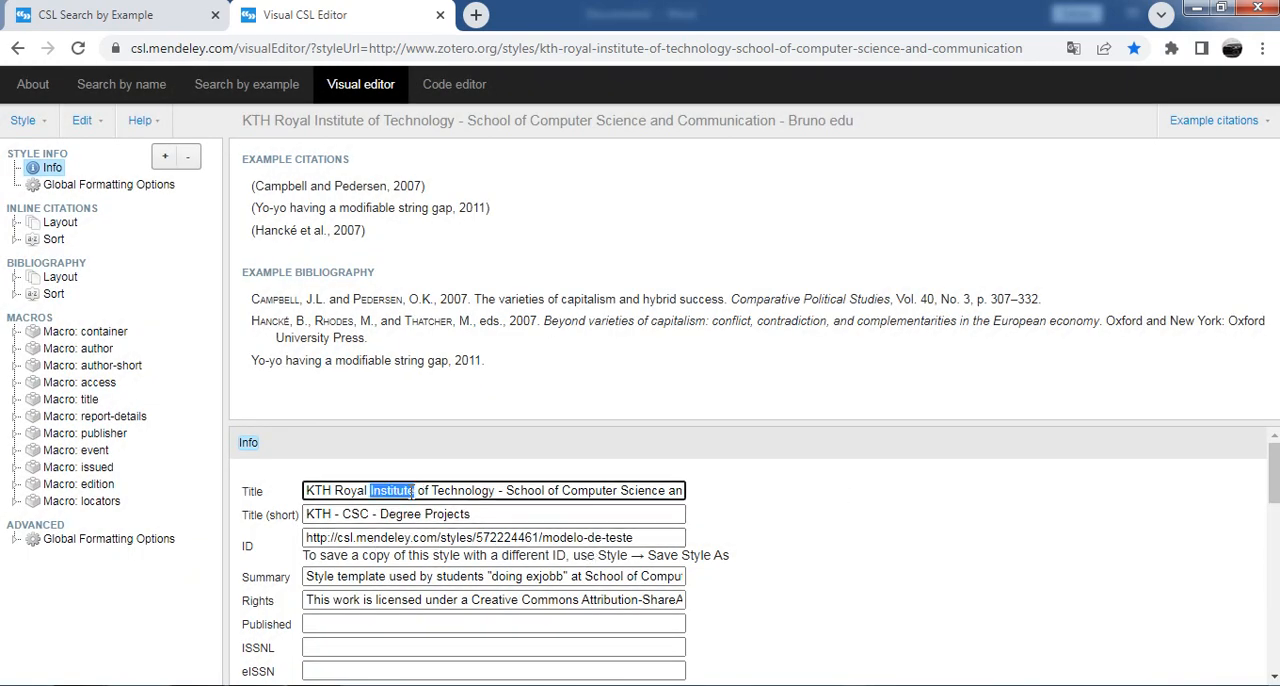
{"action": "key", "text": "ctrl+a"}
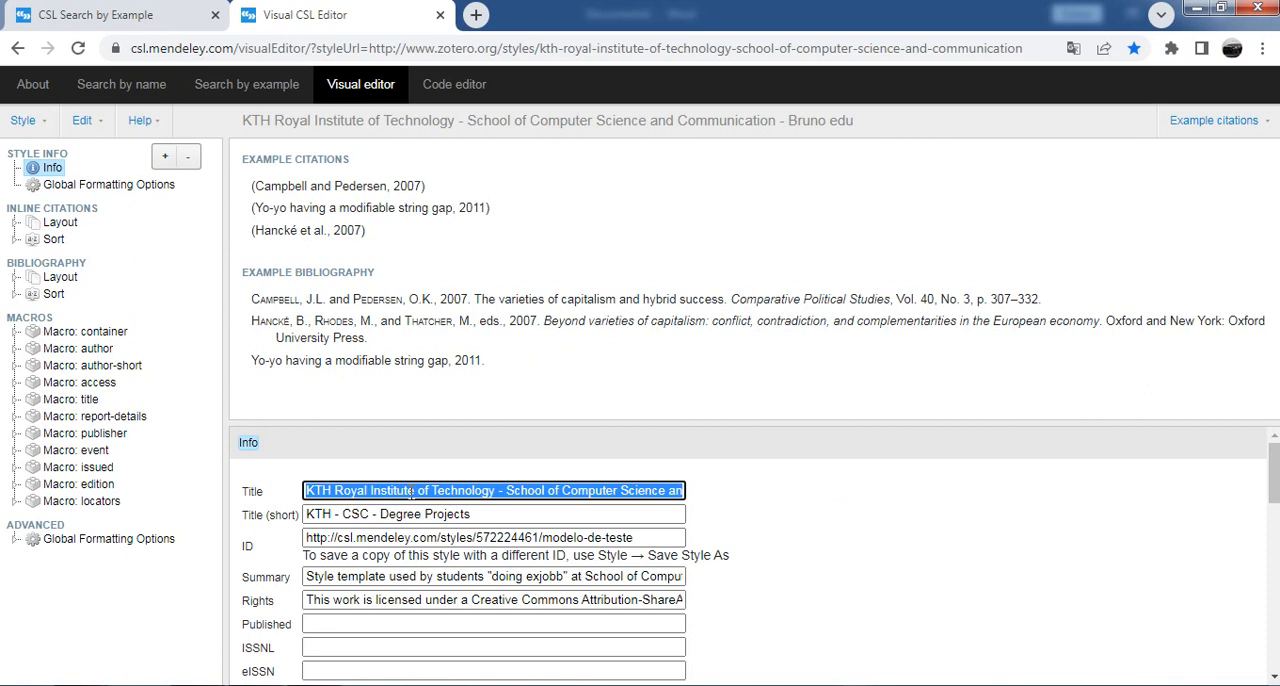
{"action": "type", "text": "mode-de"}
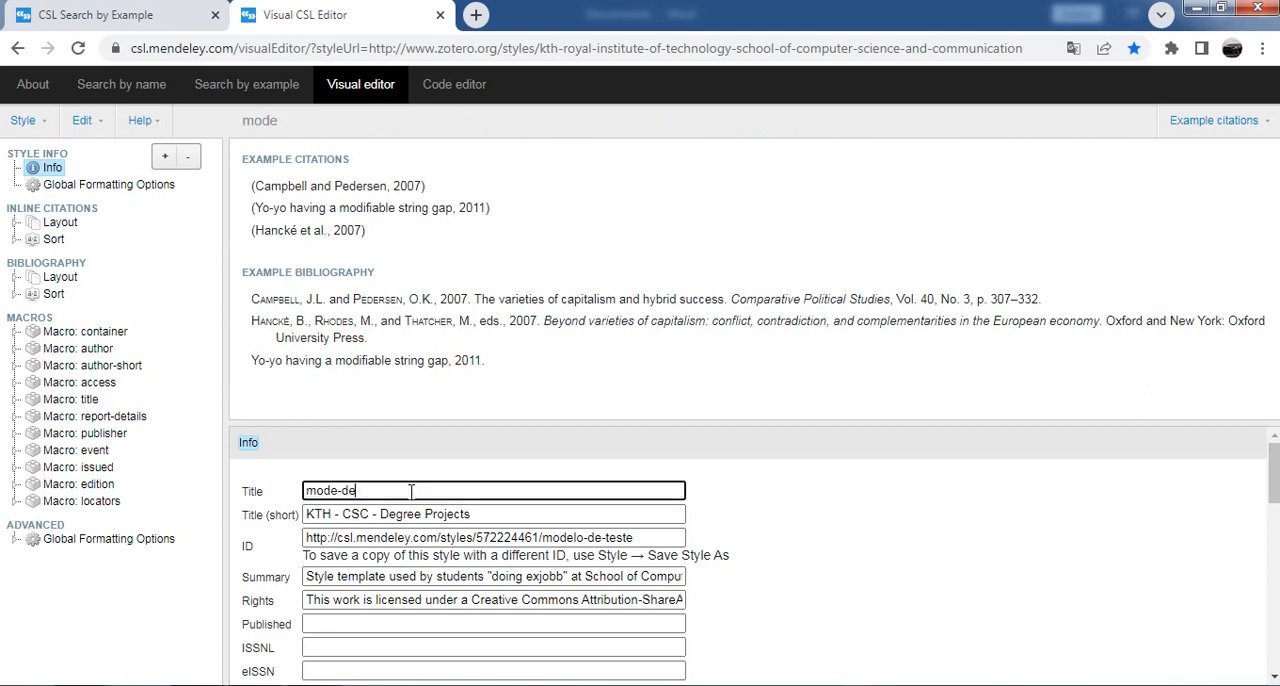
{"action": "type", "text": "-teste"}
Step: Replace the style's short title with mode-de-teste
{"action": "triple_click", "coordinate": [485, 515]}
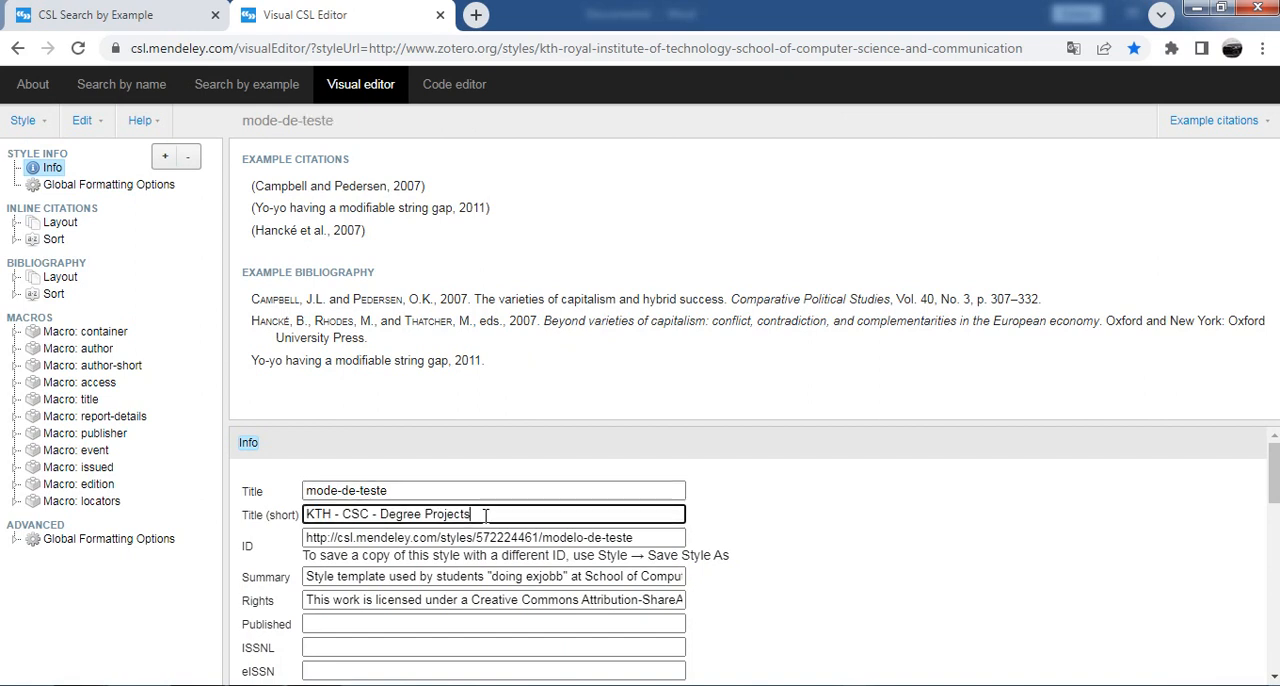
{"action": "type", "text": "mode-de"}
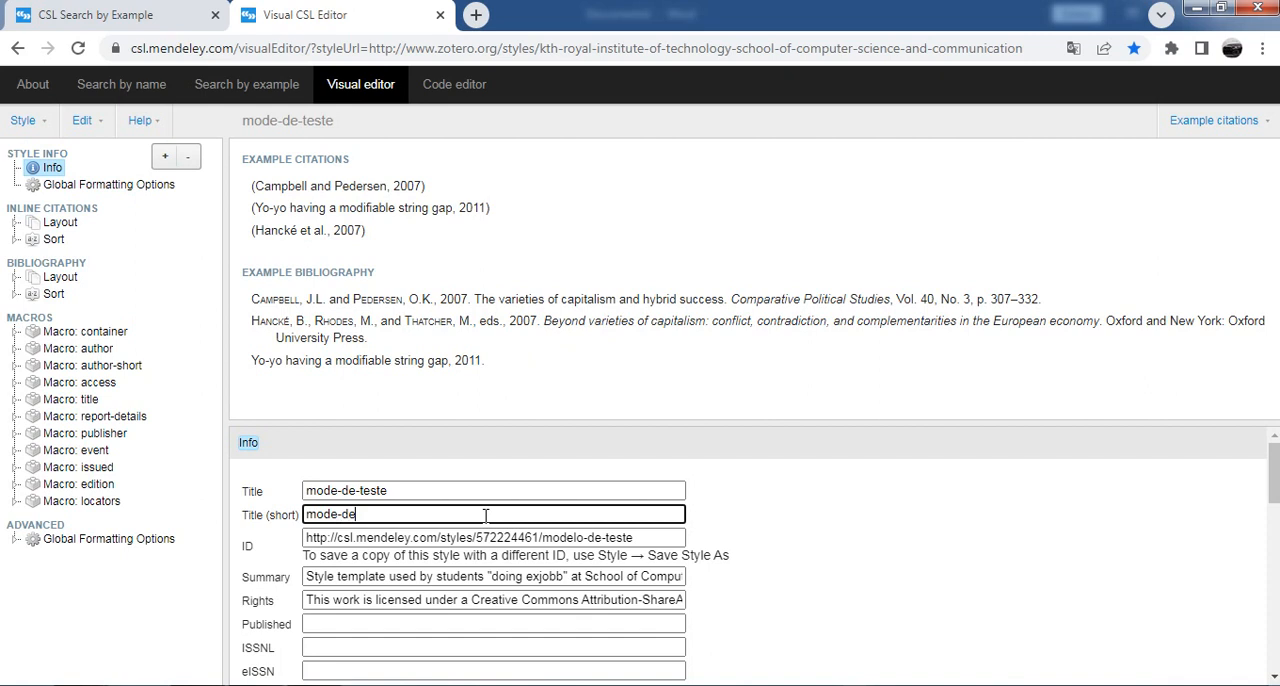
{"action": "type", "text": "-teste"}
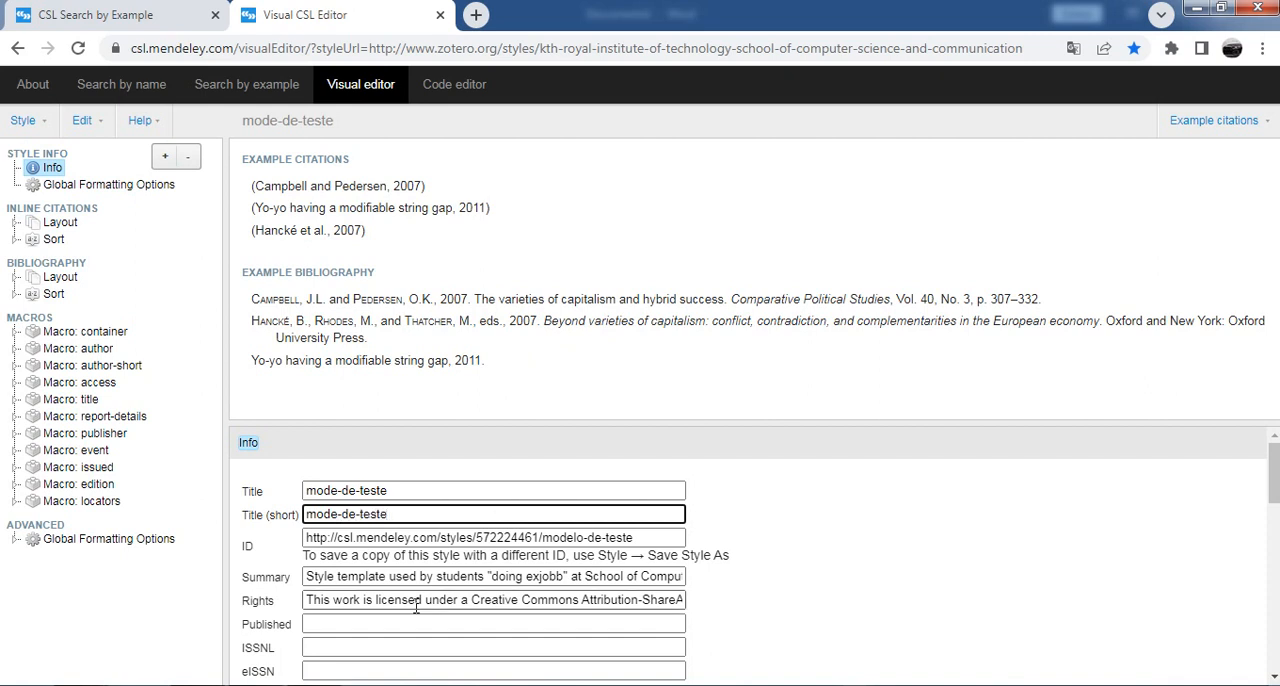
{"action": "scroll", "coordinate": [445, 565], "scroll_direction": "down", "scroll_amount": 10}
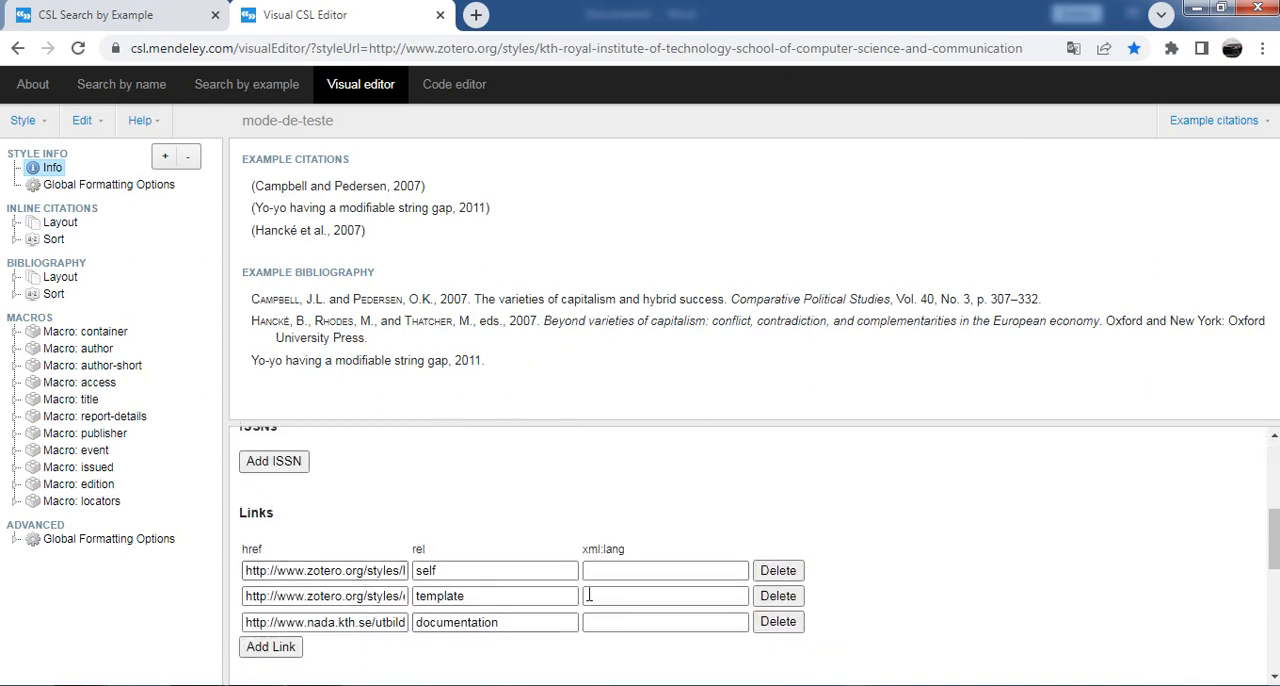
{"action": "scroll", "coordinate": [880, 540], "scroll_direction": "up", "scroll_amount": 10}
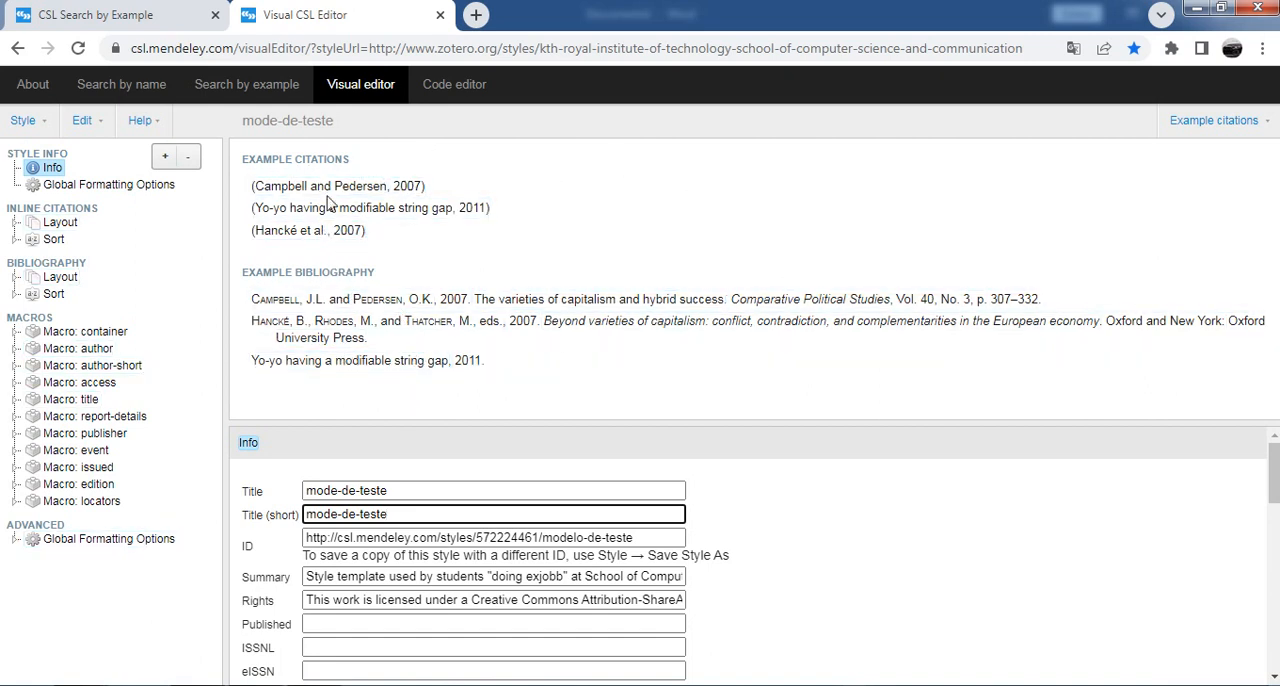
Step: Review which sample references are selected for example citations 1, 2 and 3, closing each list without changes
{"action": "left_click", "coordinate": [1245, 121]}
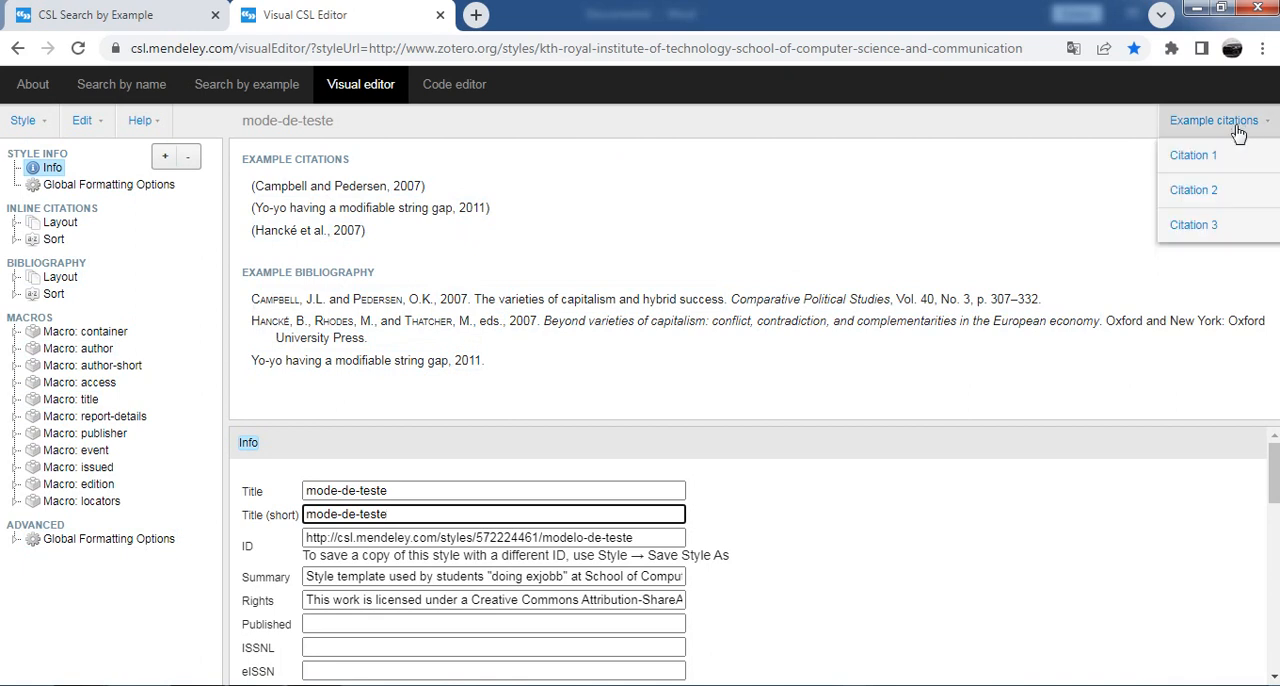
{"action": "left_click", "coordinate": [1195, 160]}
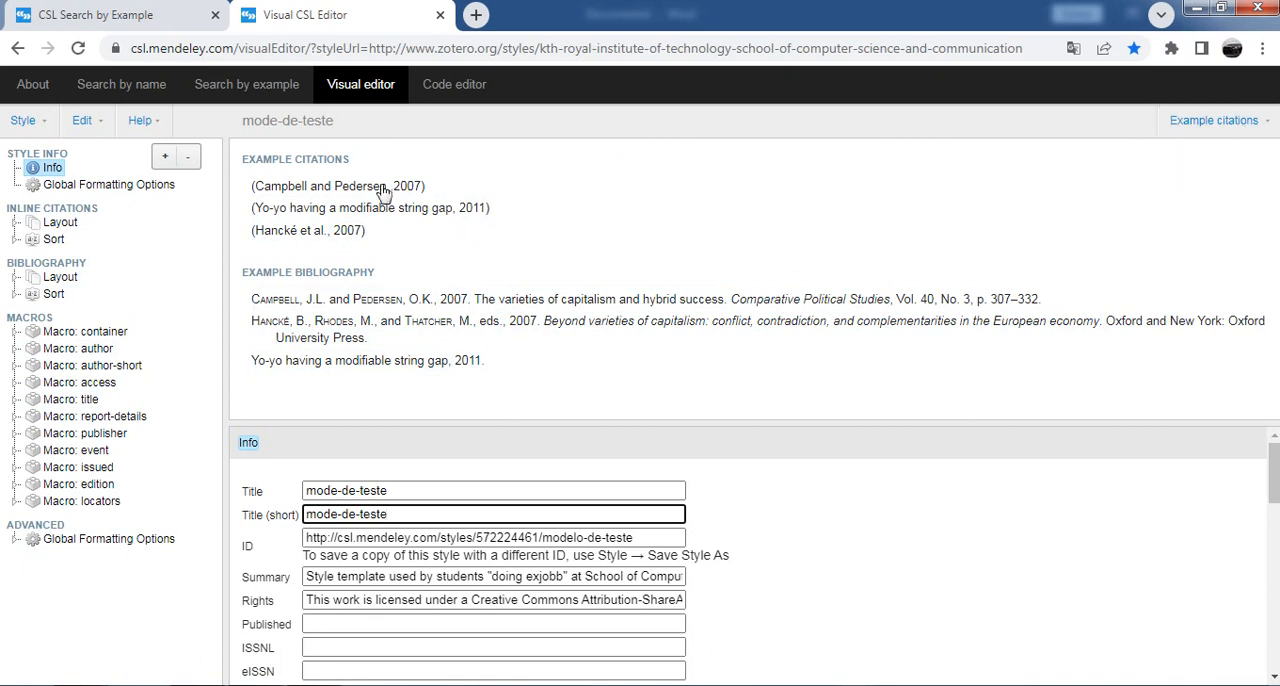
{"action": "left_click", "coordinate": [1205, 122]}
{"action": "left_click", "coordinate": [1193, 162]}
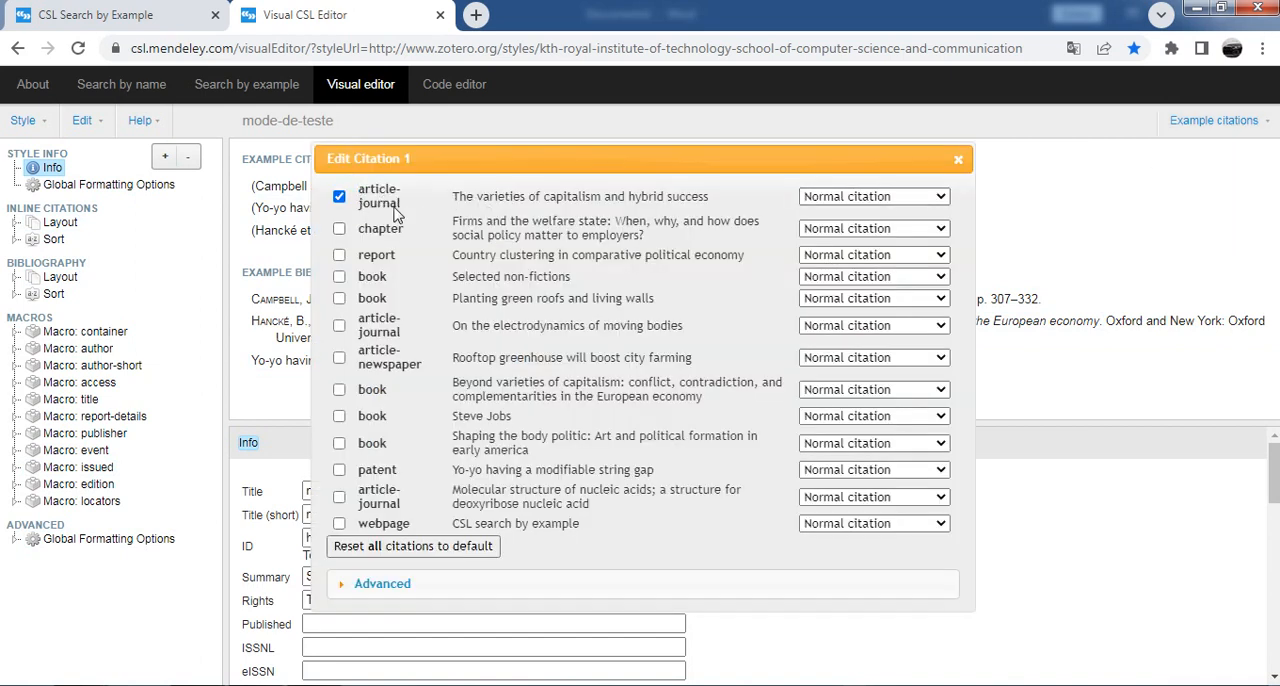
{"action": "left_click", "coordinate": [966, 160]}
{"action": "left_click", "coordinate": [1222, 124]}
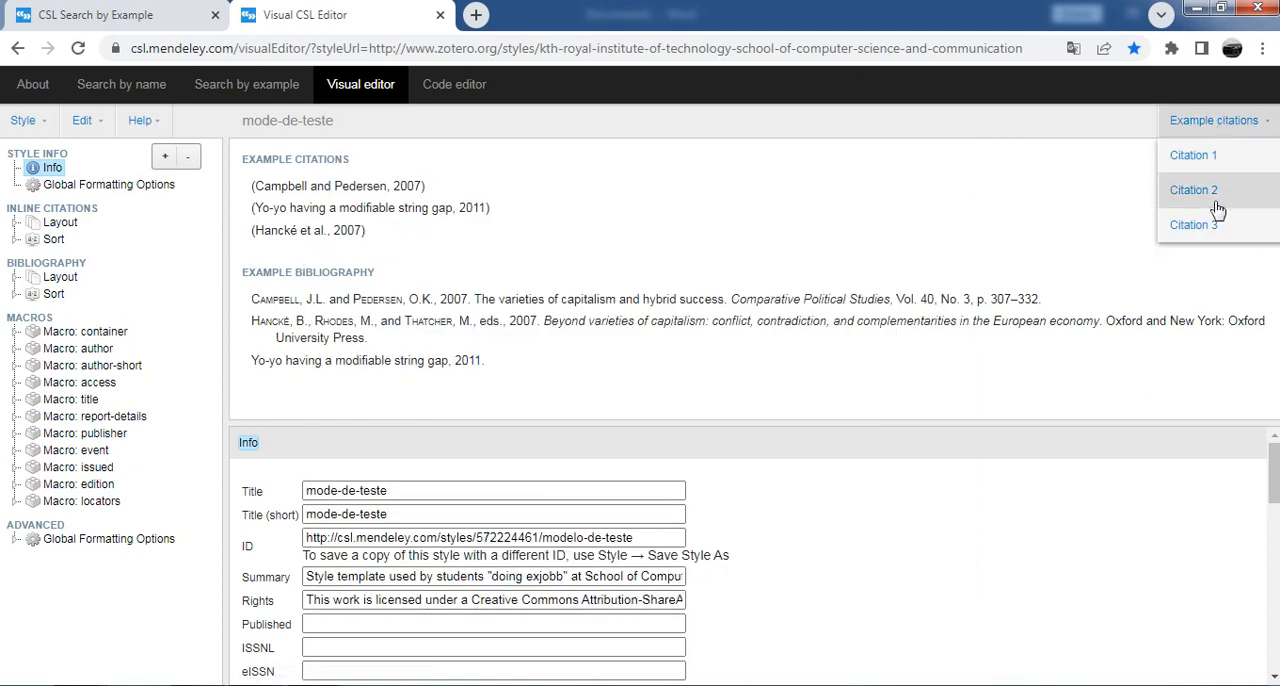
{"action": "left_click", "coordinate": [1217, 208]}
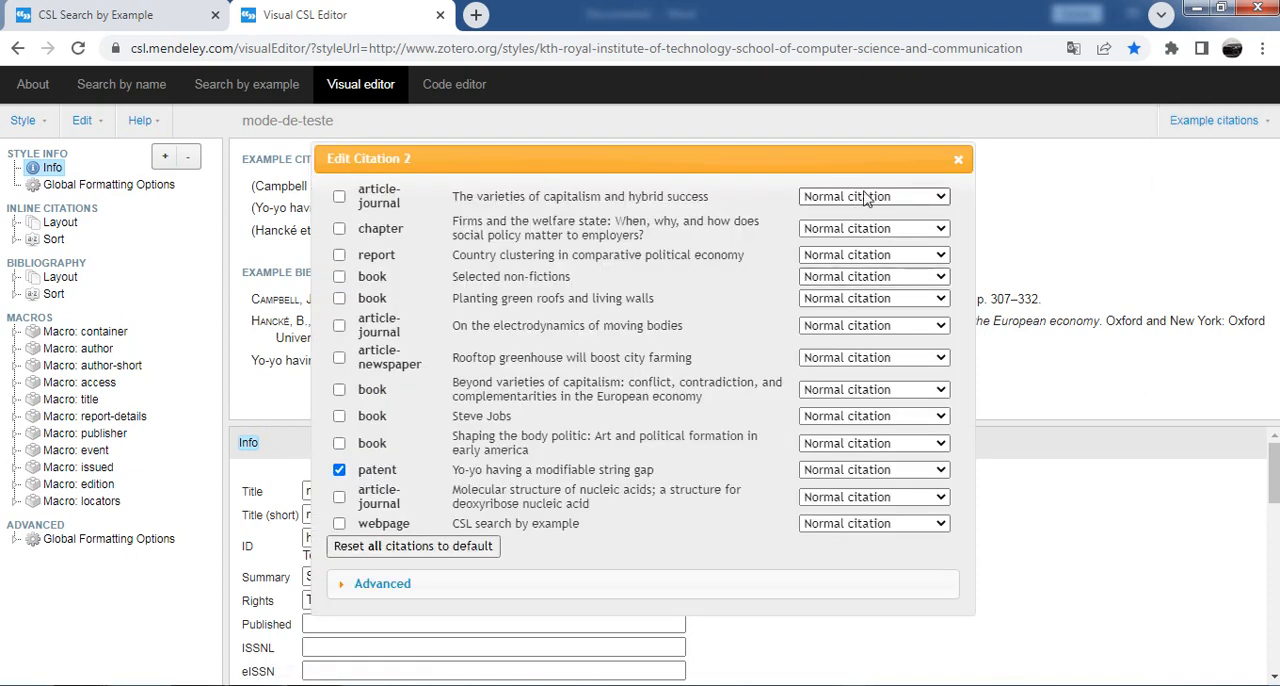
{"action": "left_click", "coordinate": [960, 159]}
{"action": "left_click", "coordinate": [1214, 120]}
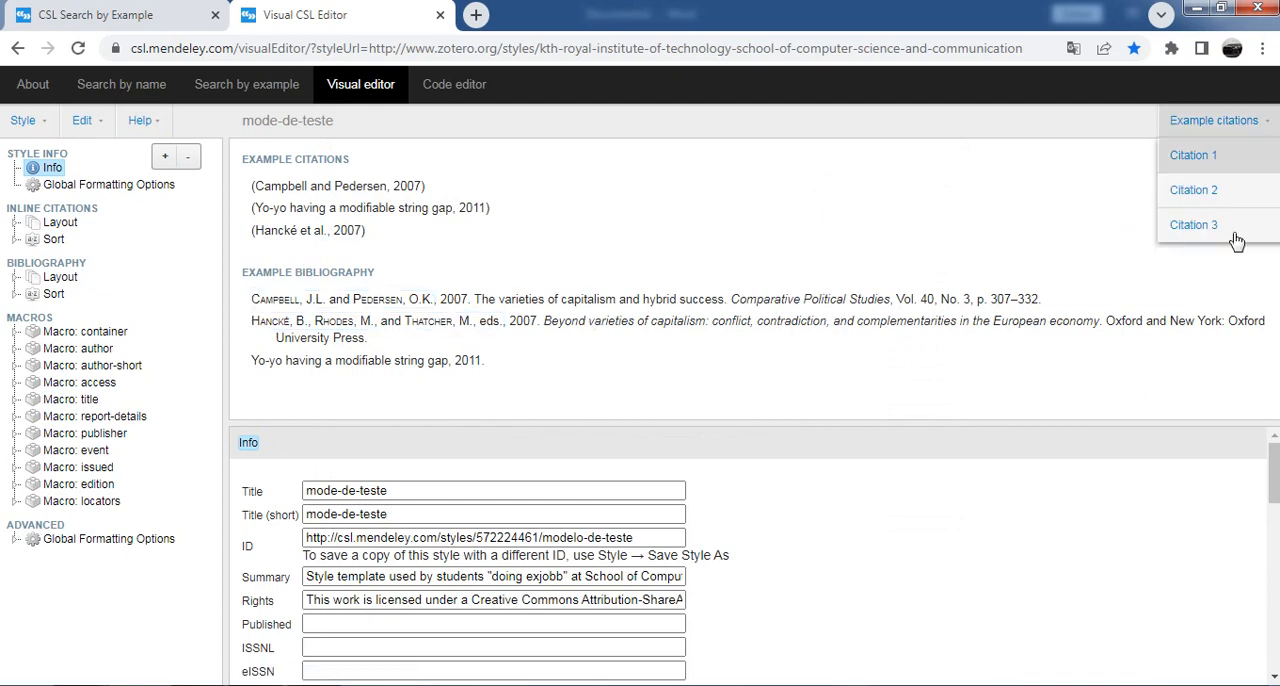
{"action": "left_click", "coordinate": [1214, 120]}
{"action": "left_click", "coordinate": [1200, 226]}
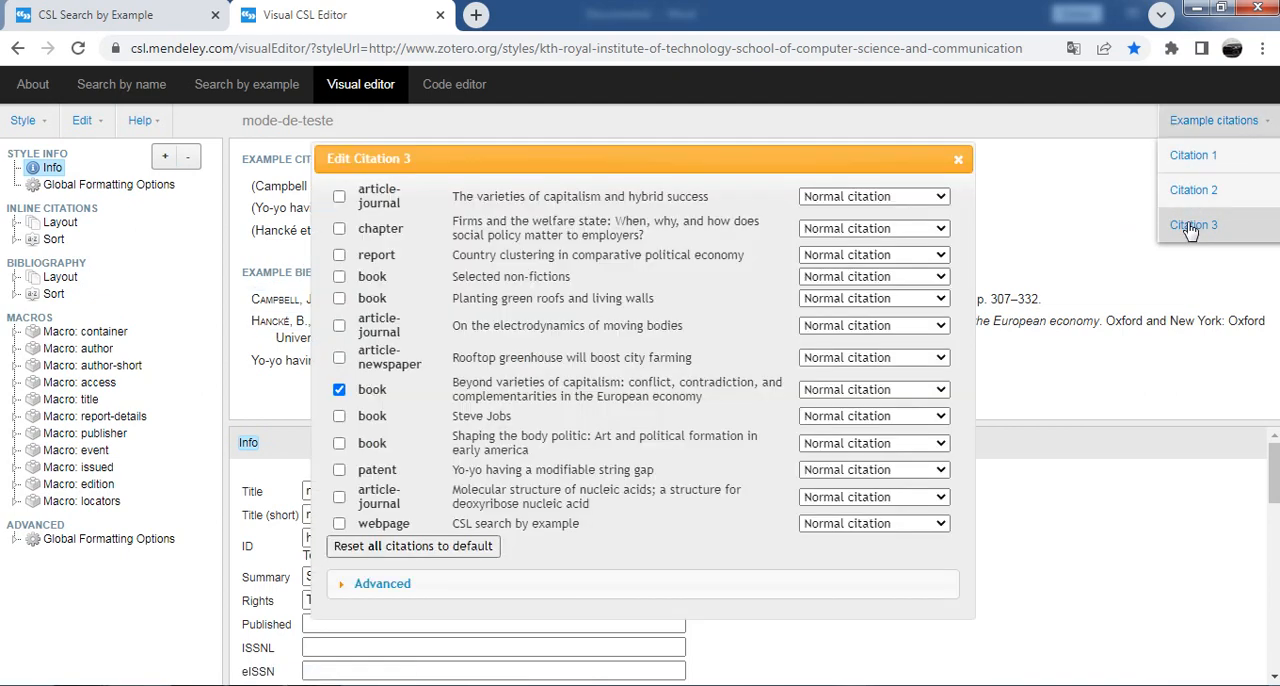
{"action": "left_click", "coordinate": [958, 160]}
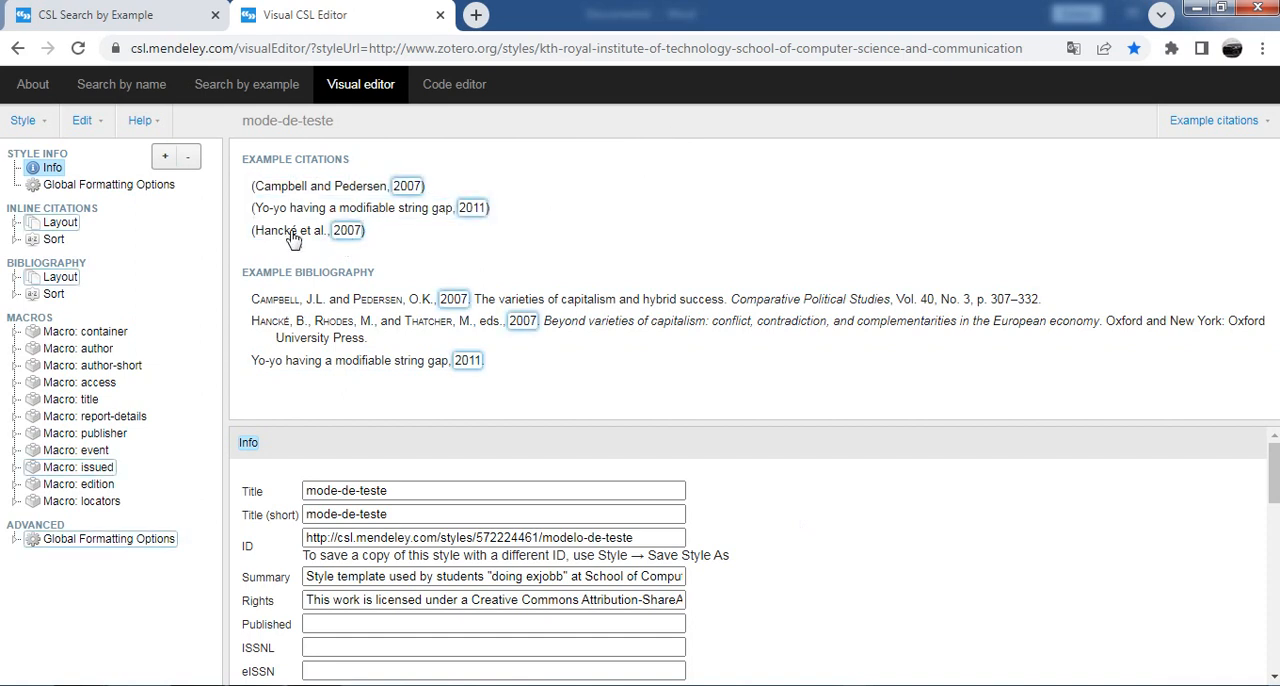
Step: Select the author names in the example bibliography and open the settings of their Name element
{"action": "left_click", "coordinate": [377, 307]}
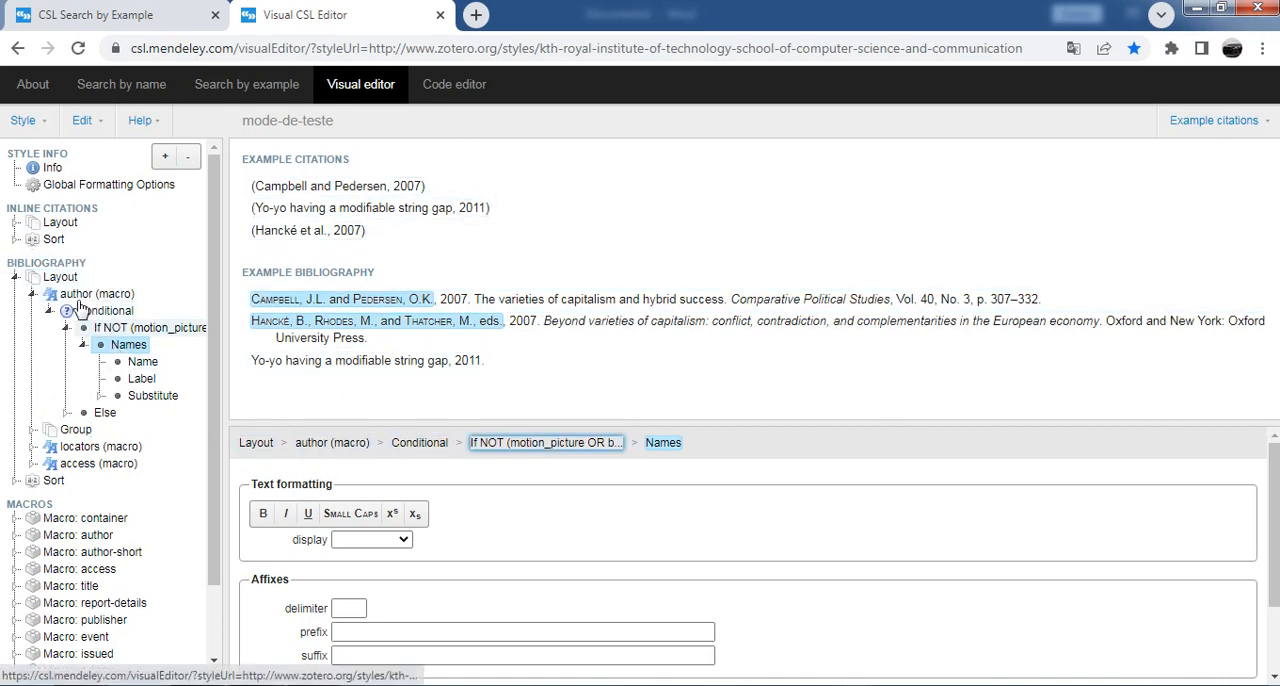
{"action": "left_click", "coordinate": [145, 363]}
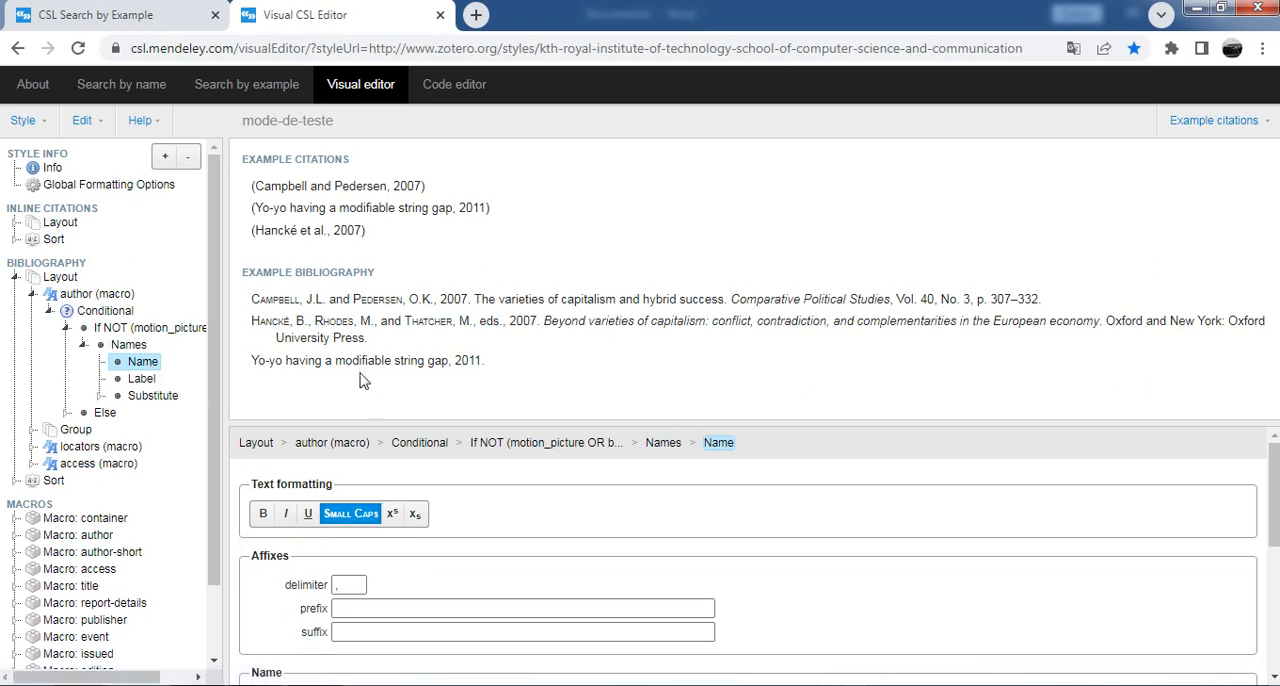
Step: Try bold, italic and underline in turn on the bibliography's author names, switching each off again
{"action": "left_click", "coordinate": [262, 515]}
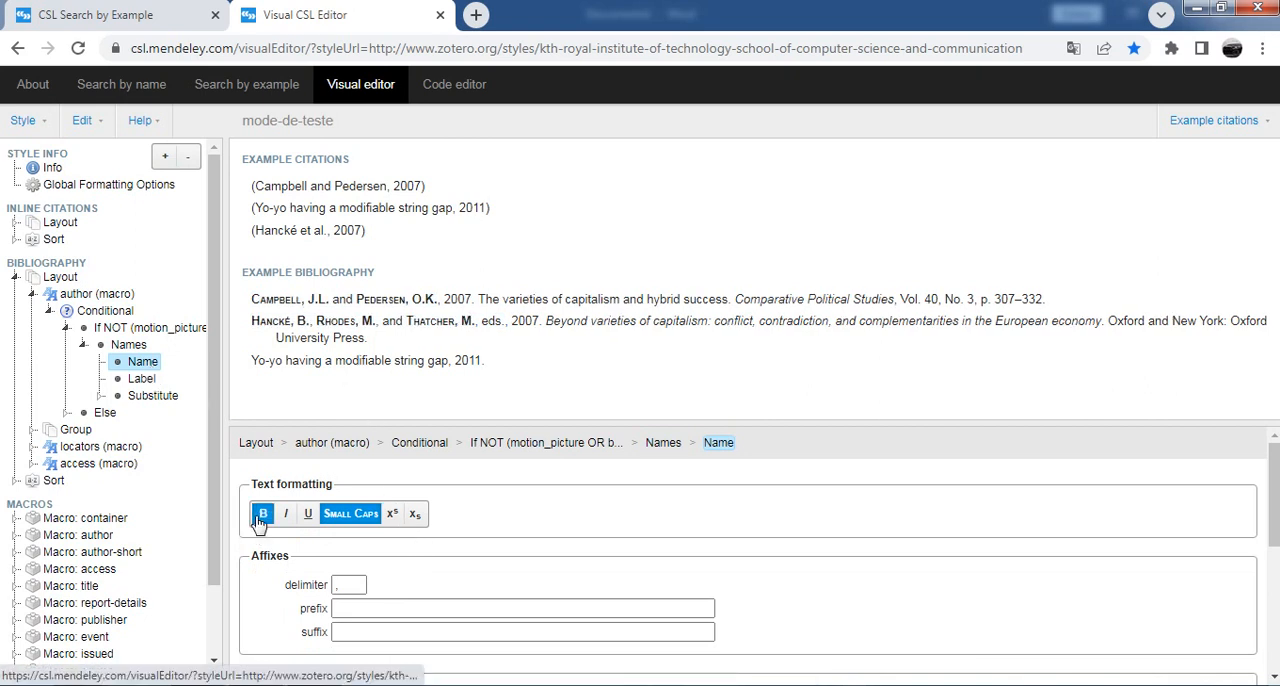
{"action": "left_click", "coordinate": [261, 518]}
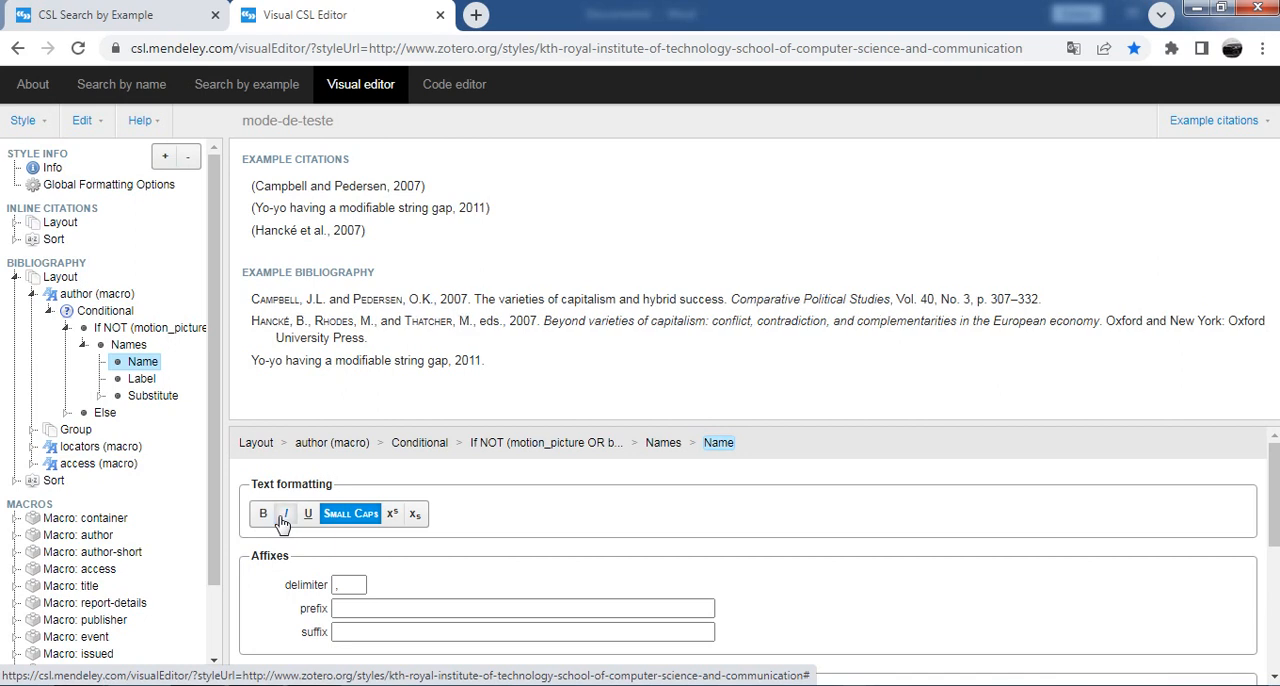
{"action": "left_click", "coordinate": [285, 517]}
{"action": "left_click", "coordinate": [285, 517]}
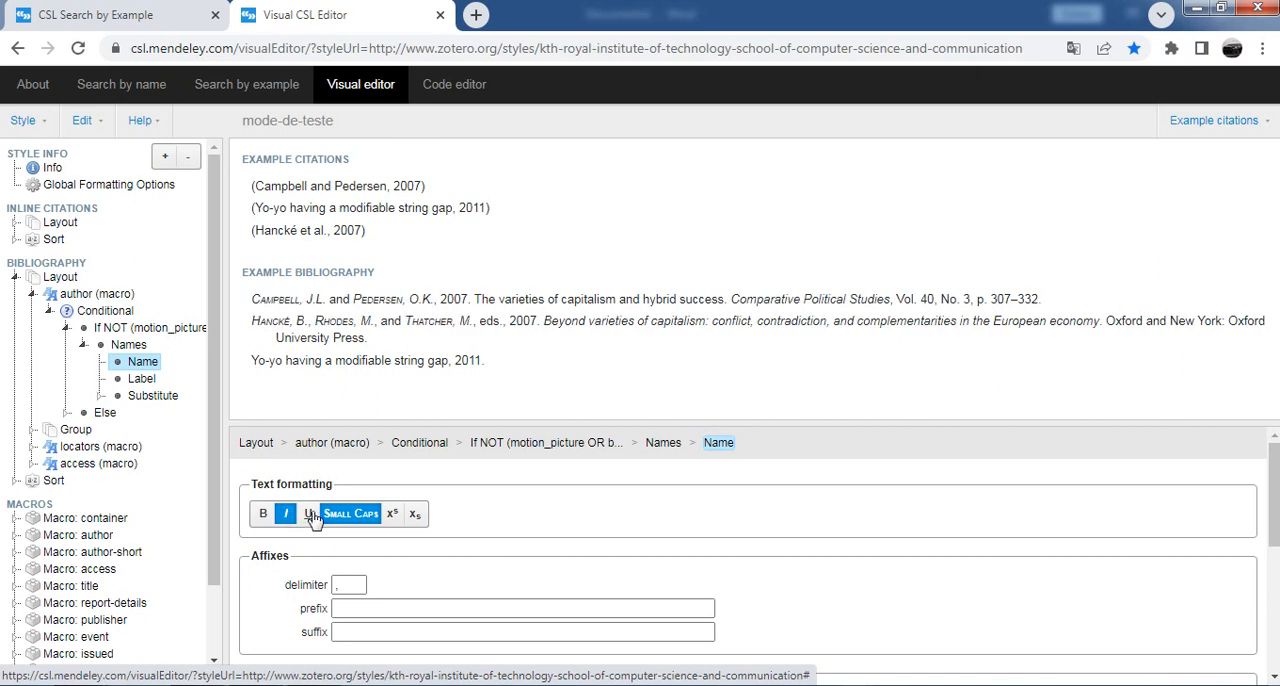
{"action": "left_click", "coordinate": [309, 515]}
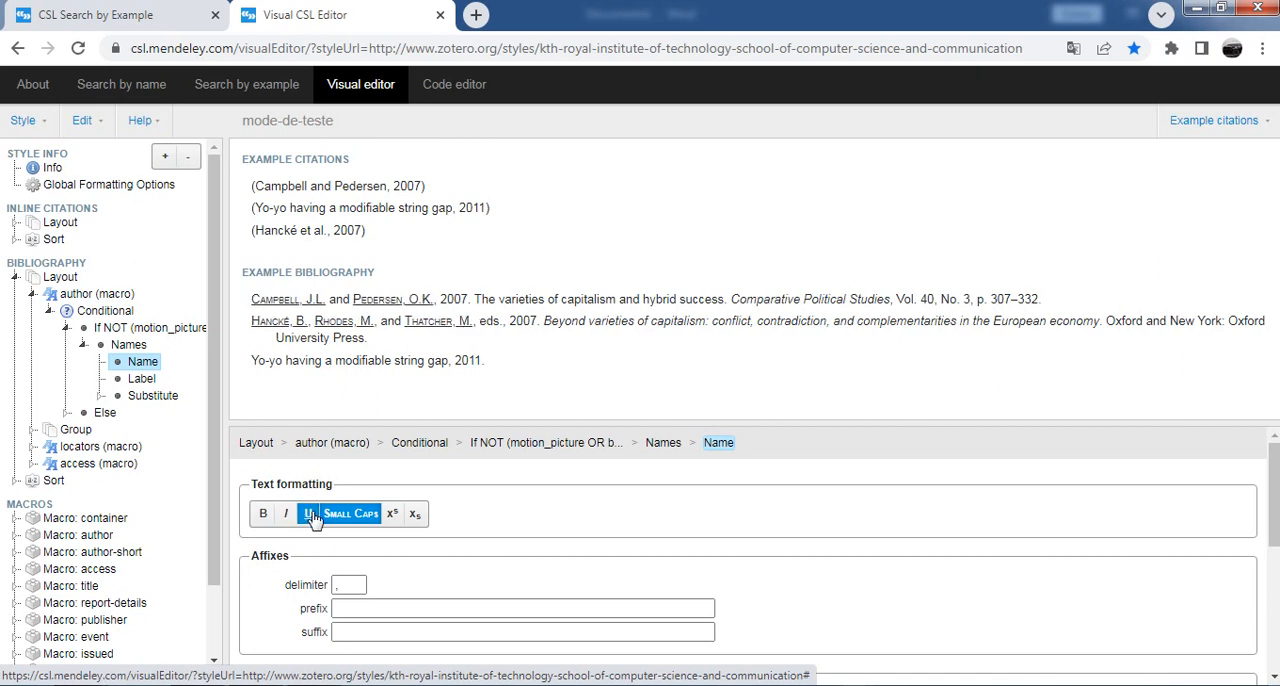
{"action": "left_click", "coordinate": [310, 516]}
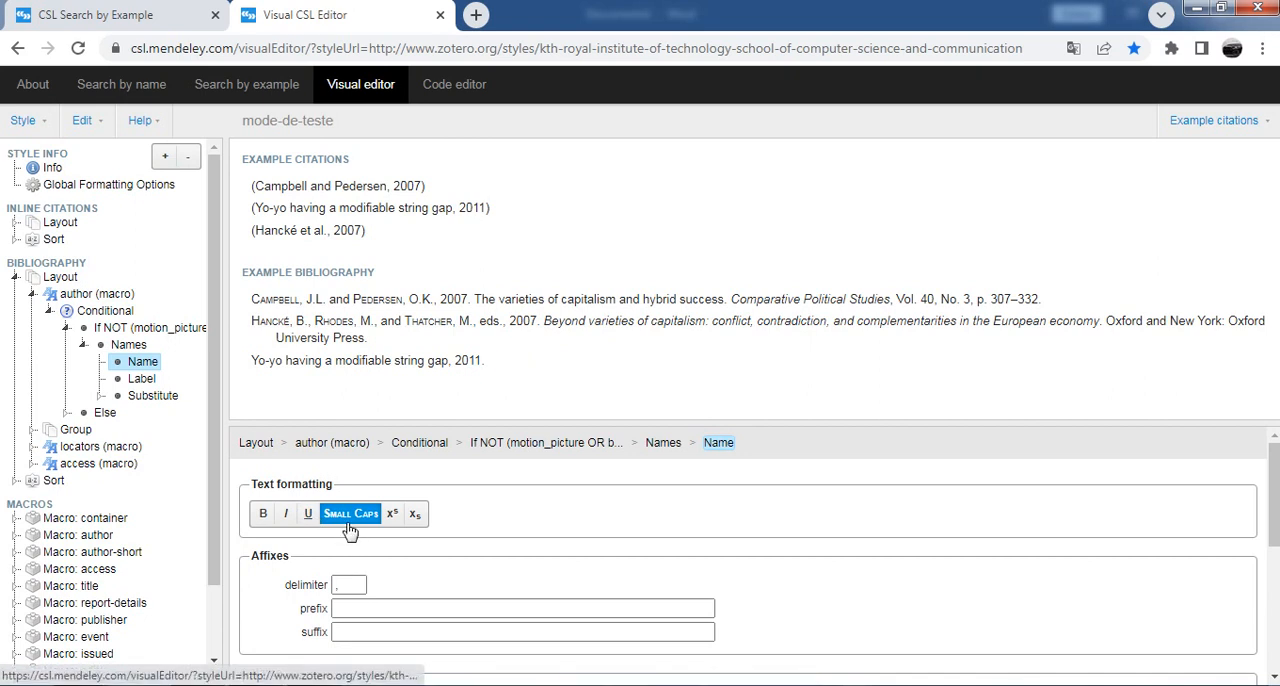
Step: Turn off small caps for the bibliography's author names and set their delimiter to a comma without a space
{"action": "left_click", "coordinate": [350, 517]}
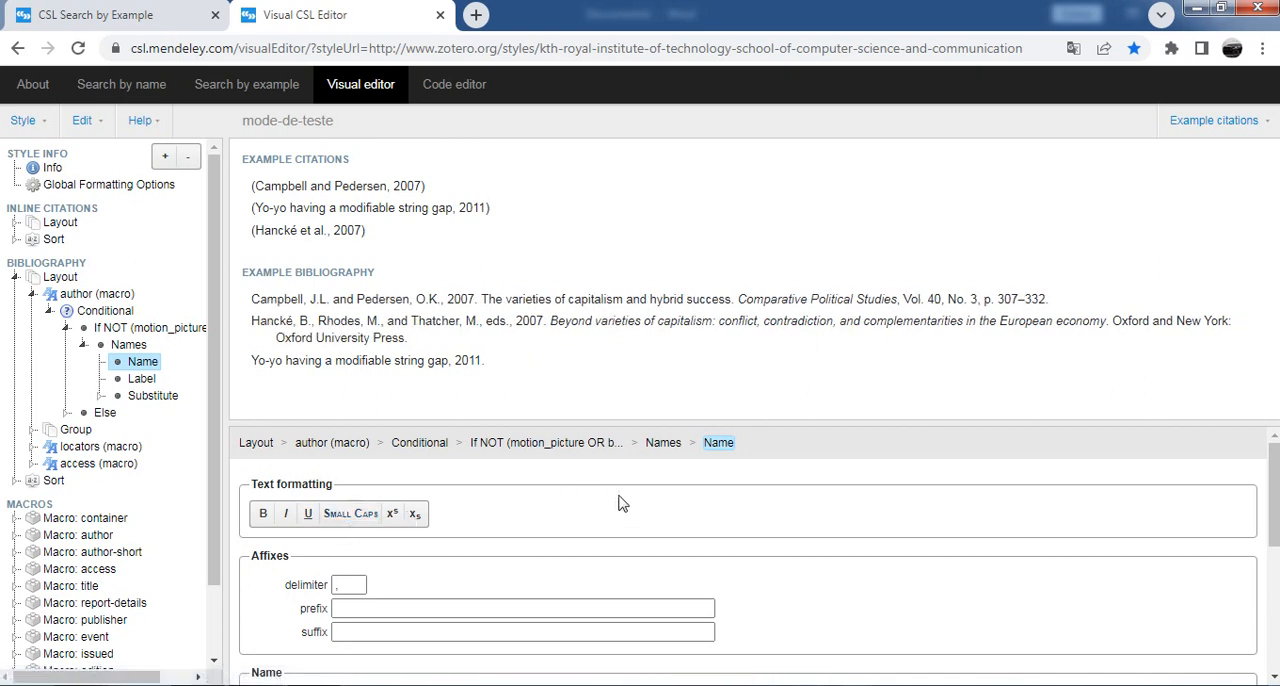
{"action": "left_click", "coordinate": [351, 586]}
{"action": "type", "text": ";"}
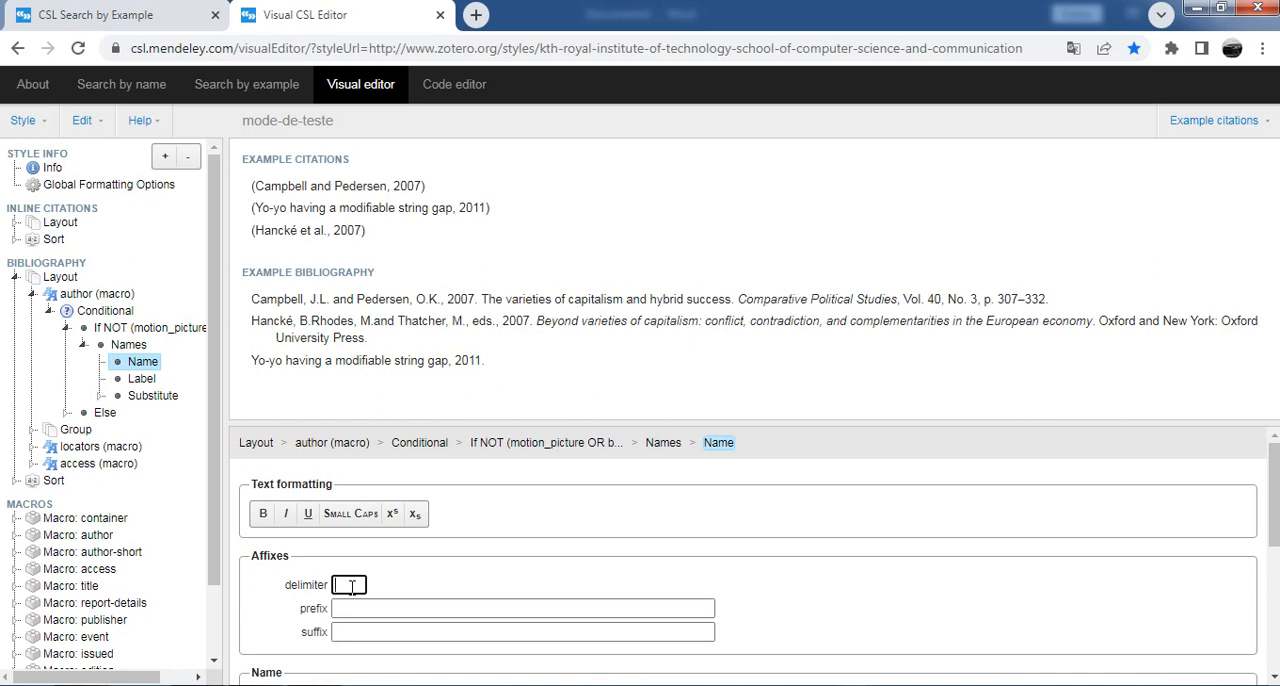
{"action": "type", "text": ","}
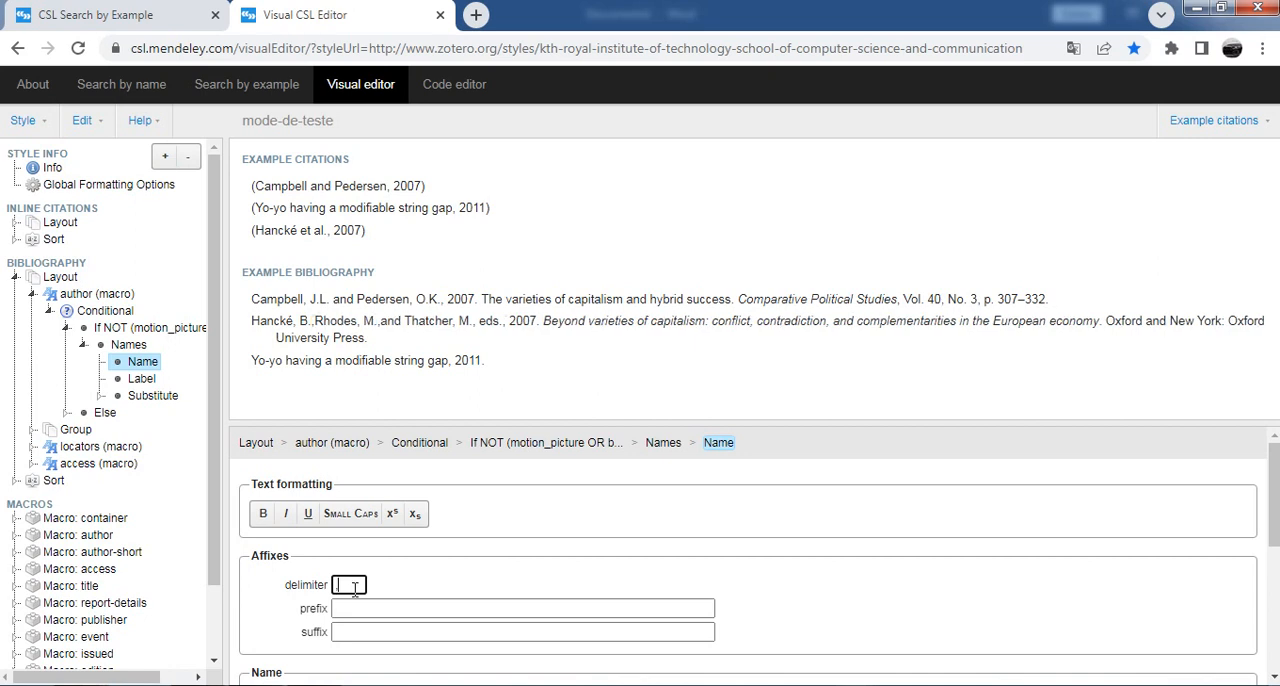
Step: Try the short form for the author names and switch the form back to long
{"action": "scroll", "coordinate": [506, 535], "scroll_direction": "down", "scroll_amount": 2}
{"action": "scroll", "coordinate": [656, 534], "scroll_direction": "down", "scroll_amount": 2}
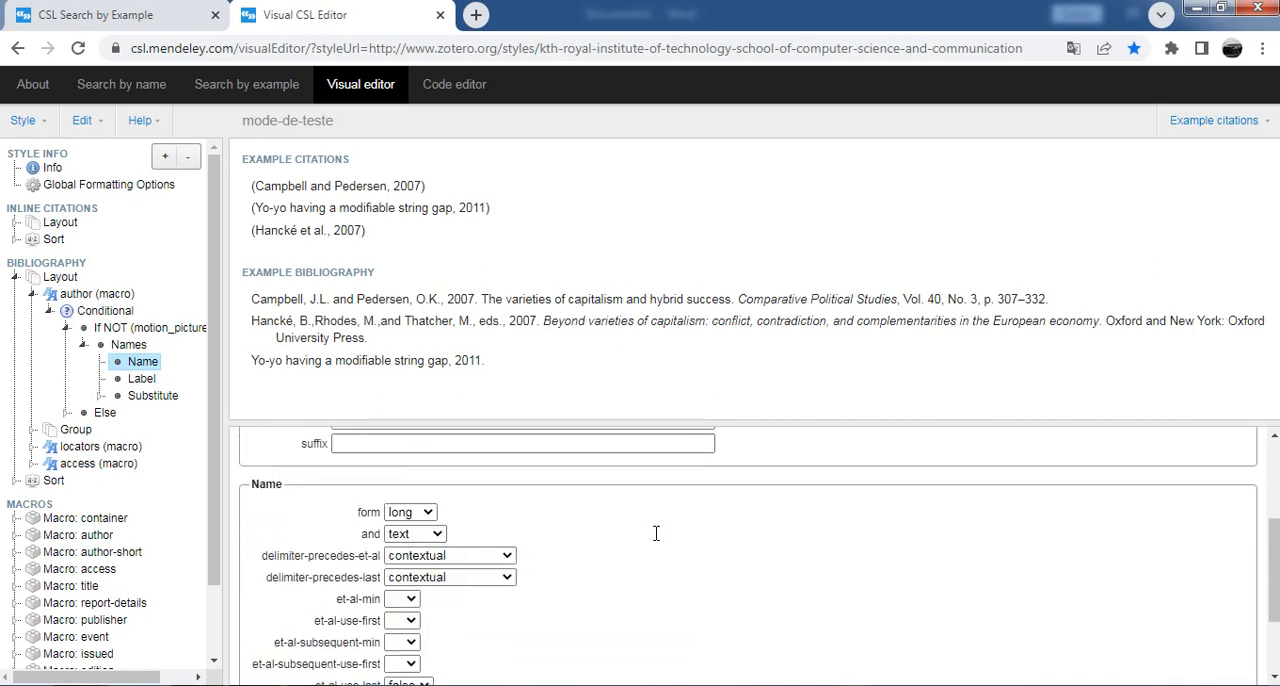
{"action": "left_click", "coordinate": [402, 513]}
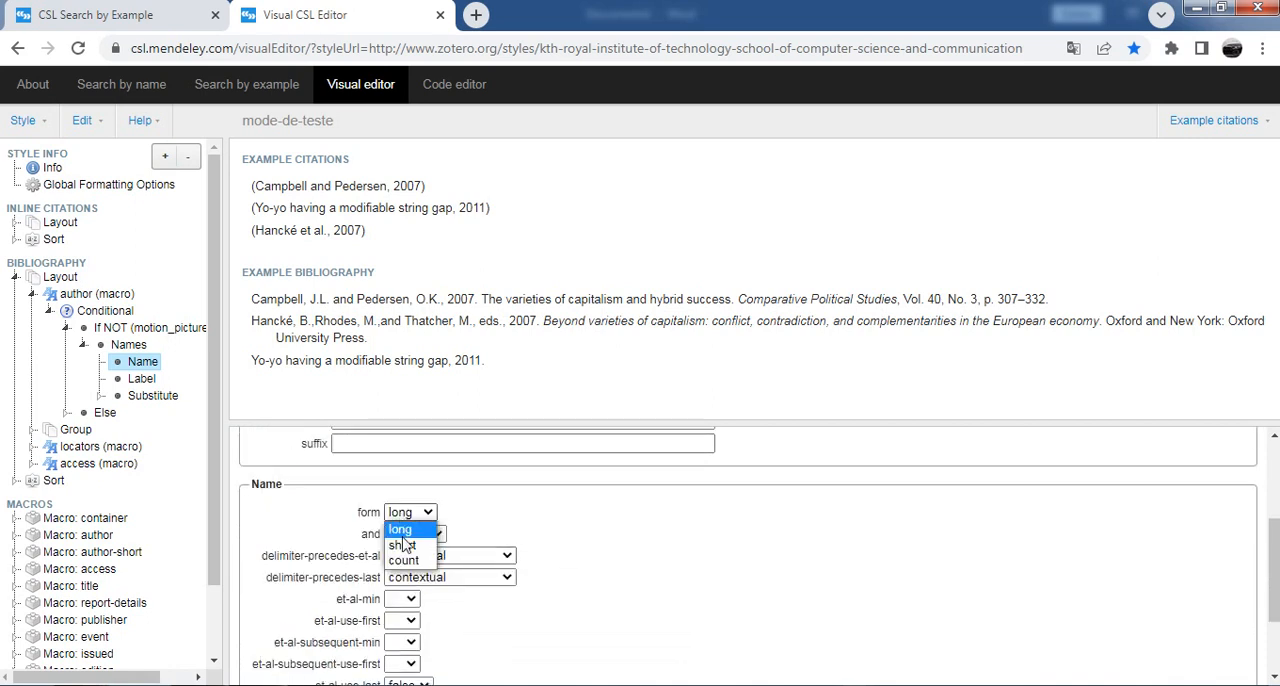
{"action": "left_click", "coordinate": [403, 545]}
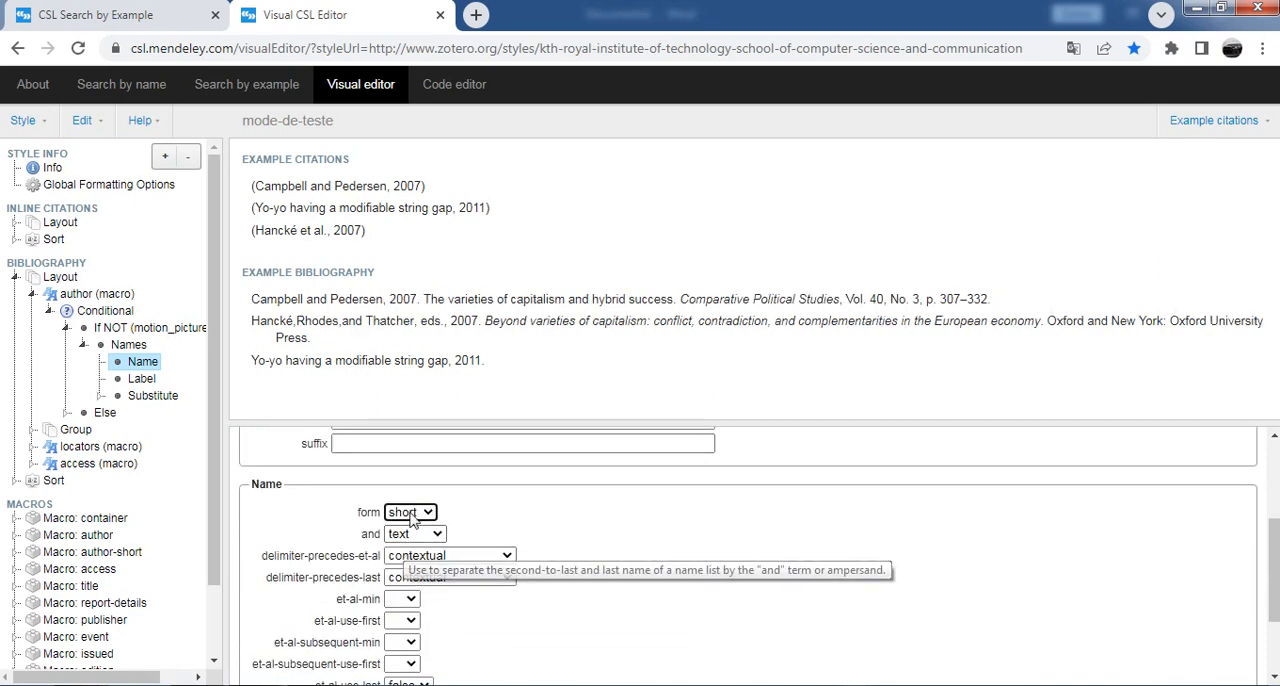
{"action": "left_click", "coordinate": [418, 513]}
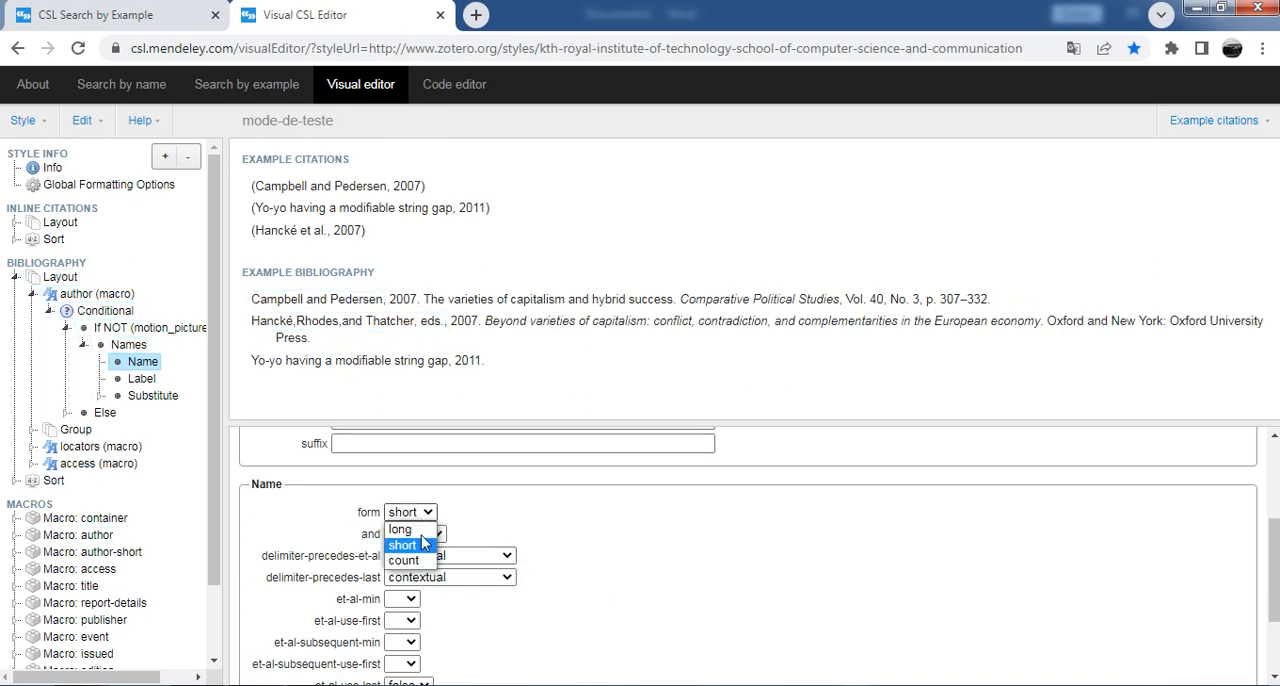
{"action": "left_click", "coordinate": [425, 527]}
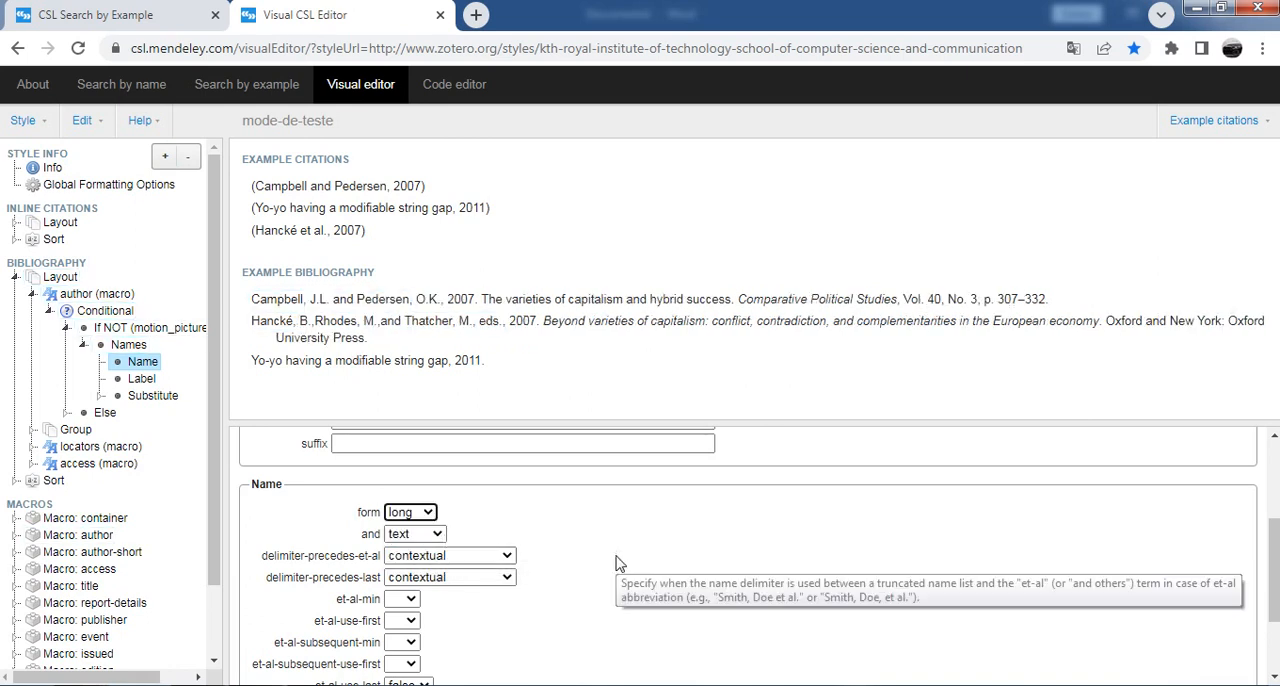
Step: Try the symbol and blank options for the "and" setting of the author names, returning it to text
{"action": "left_click", "coordinate": [428, 537]}
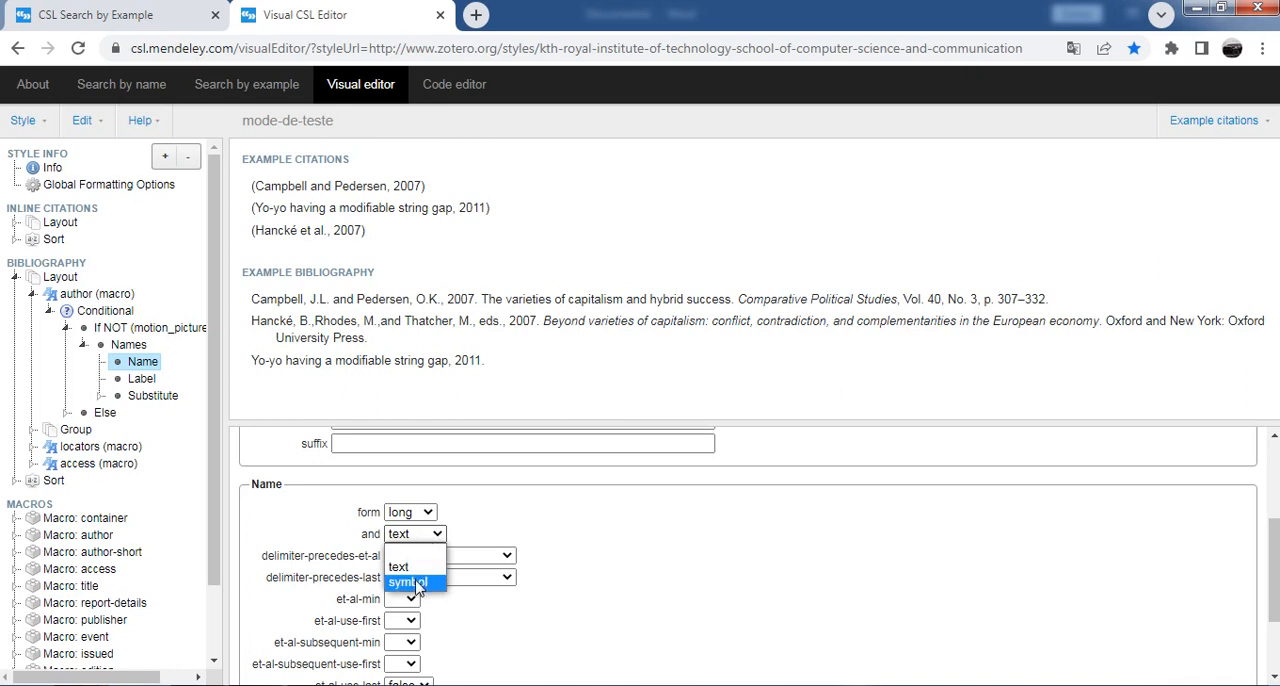
{"action": "left_click", "coordinate": [414, 582]}
{"action": "left_click", "coordinate": [416, 536]}
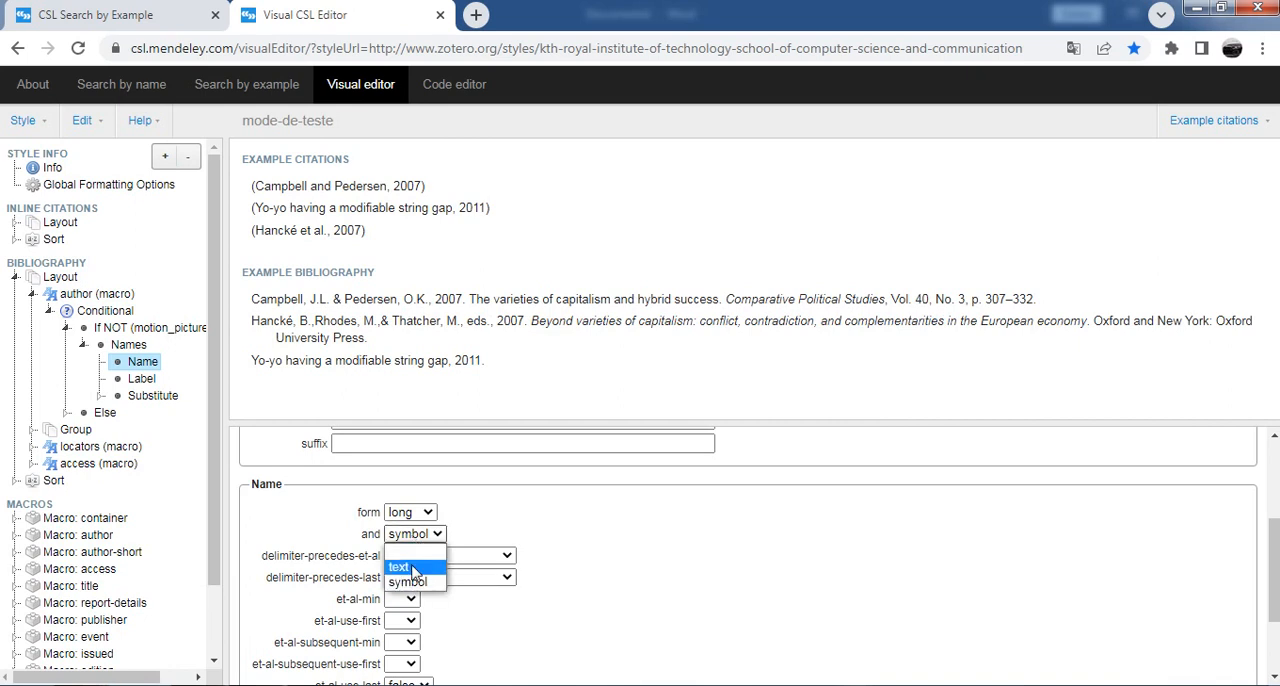
{"action": "left_click", "coordinate": [408, 566]}
{"action": "left_click", "coordinate": [418, 540]}
{"action": "left_click", "coordinate": [416, 549]}
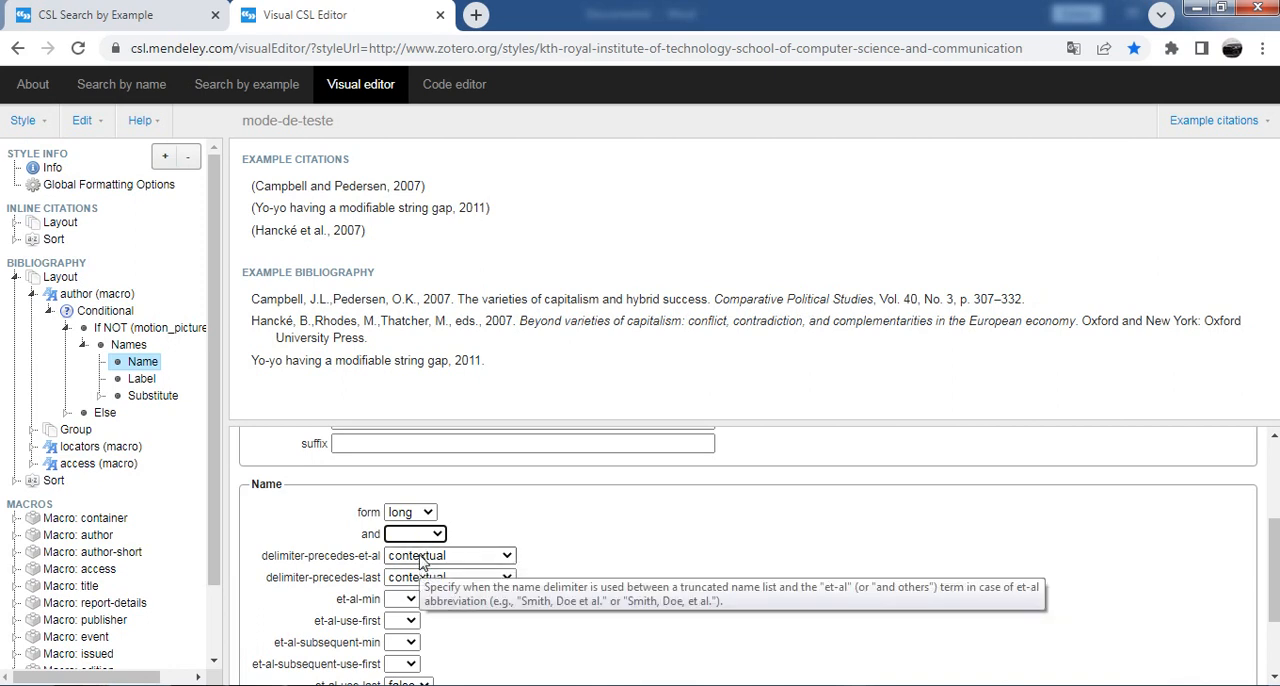
{"action": "left_click", "coordinate": [418, 534]}
{"action": "left_click", "coordinate": [420, 567]}
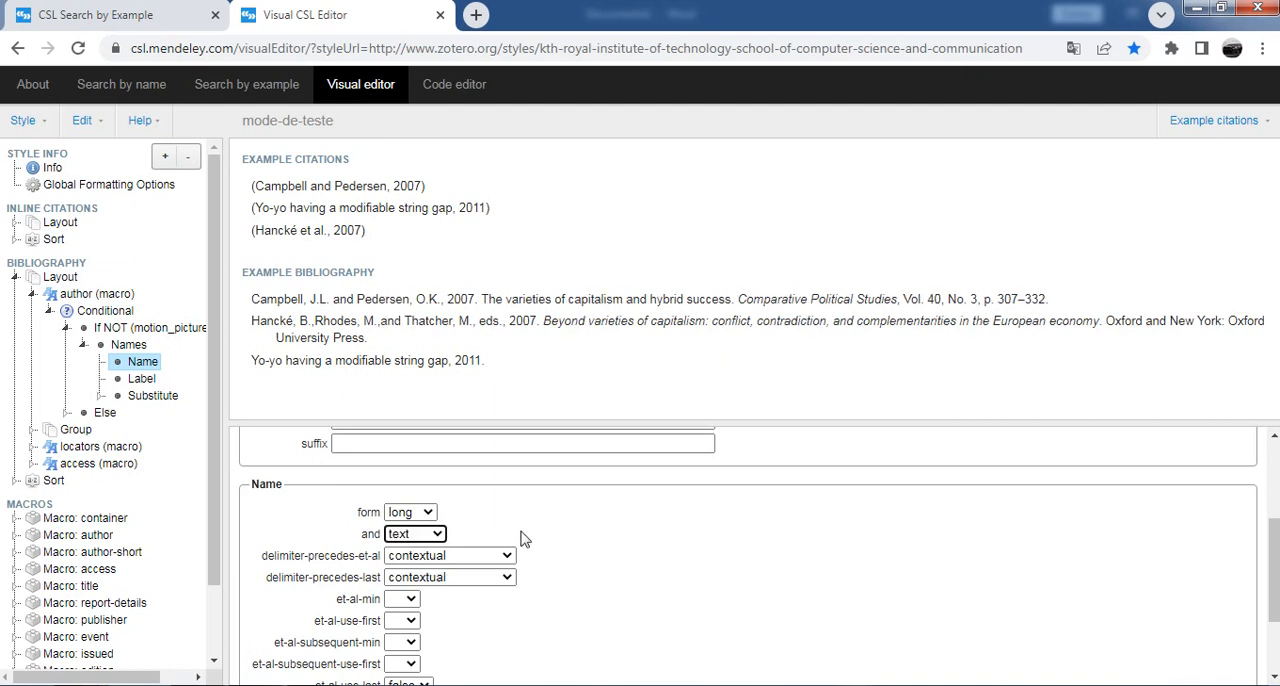
Step: Set et-al-min to 5 for the bibliography's author names and try deleting a character from their sort-separator
{"action": "scroll", "coordinate": [430, 515], "scroll_direction": "down", "scroll_amount": 1}
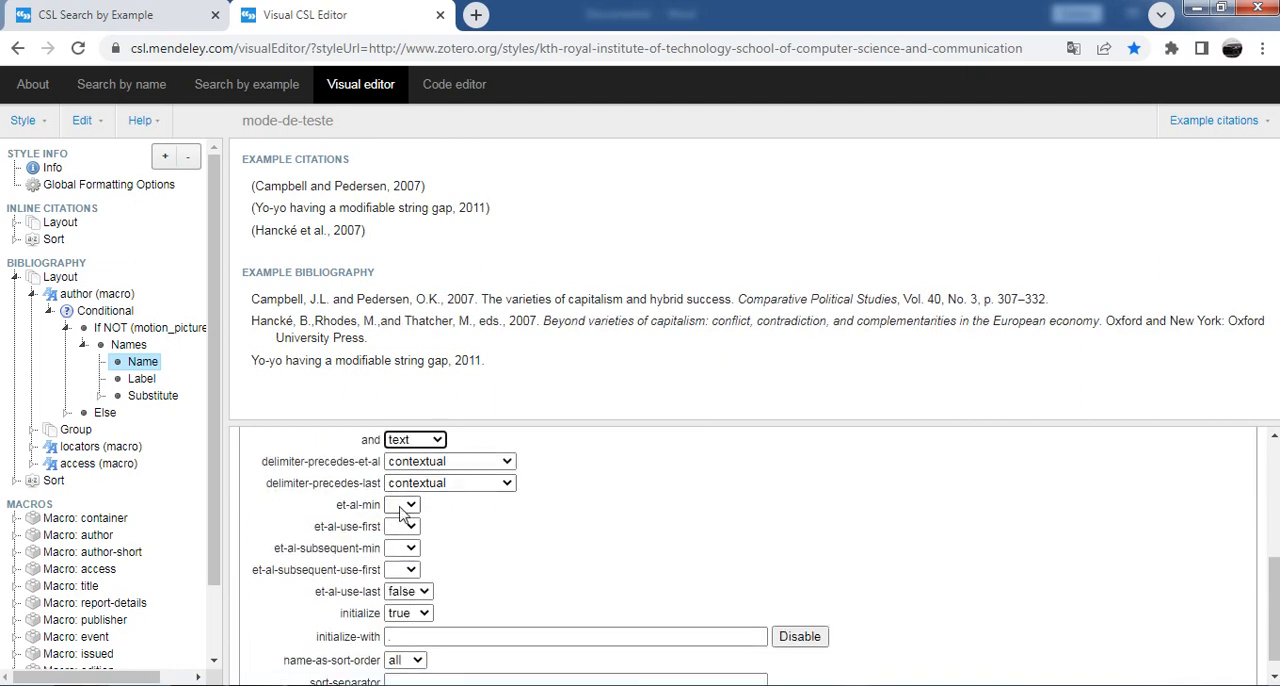
{"action": "left_click", "coordinate": [405, 510]}
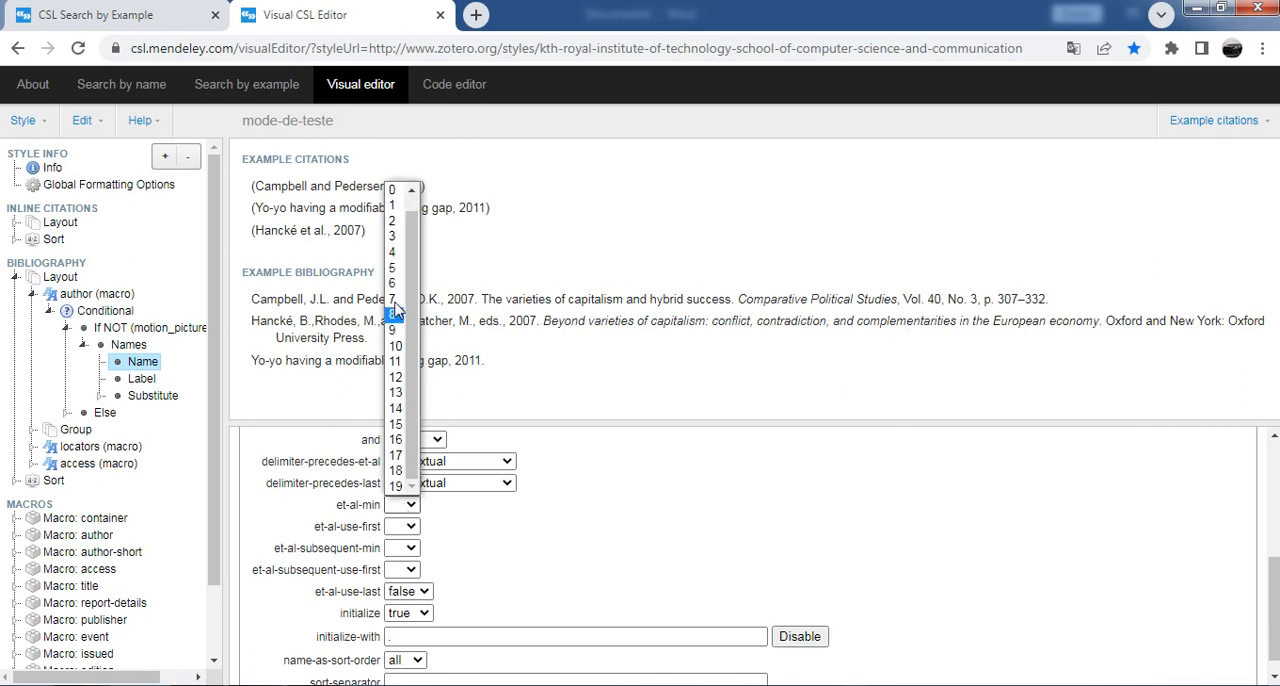
{"action": "left_click", "coordinate": [524, 412]}
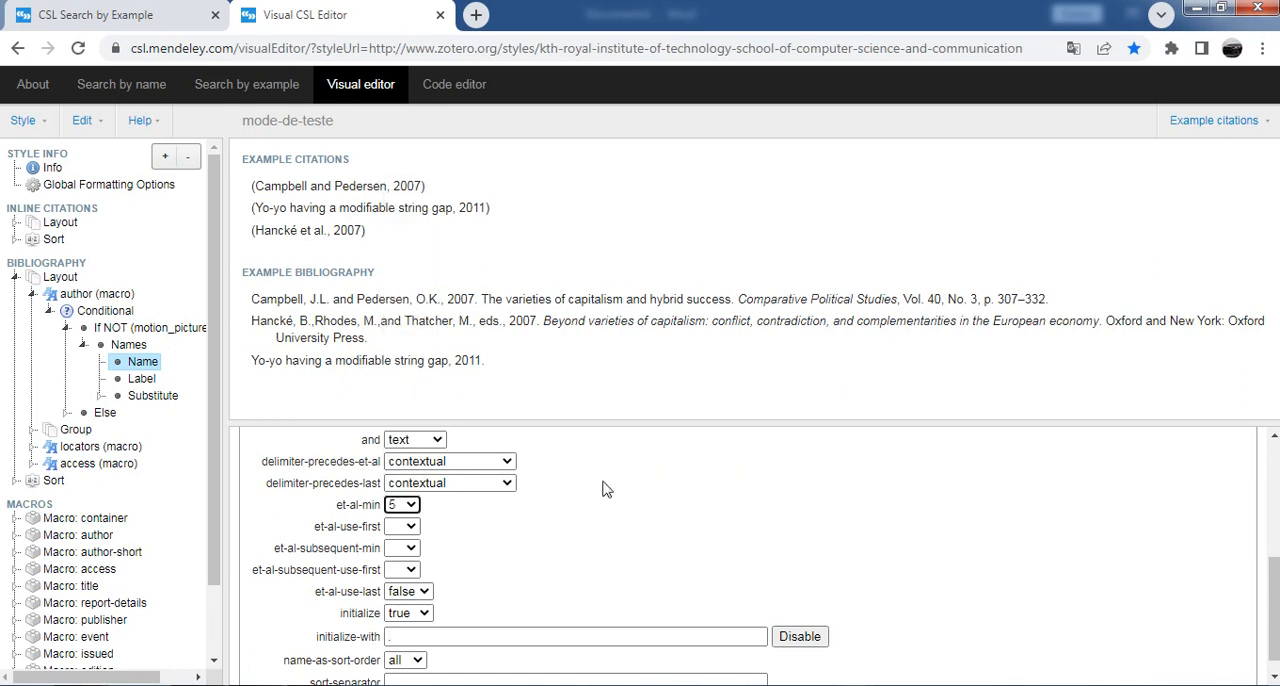
{"action": "scroll", "coordinate": [603, 489], "scroll_direction": "down", "scroll_amount": 1}
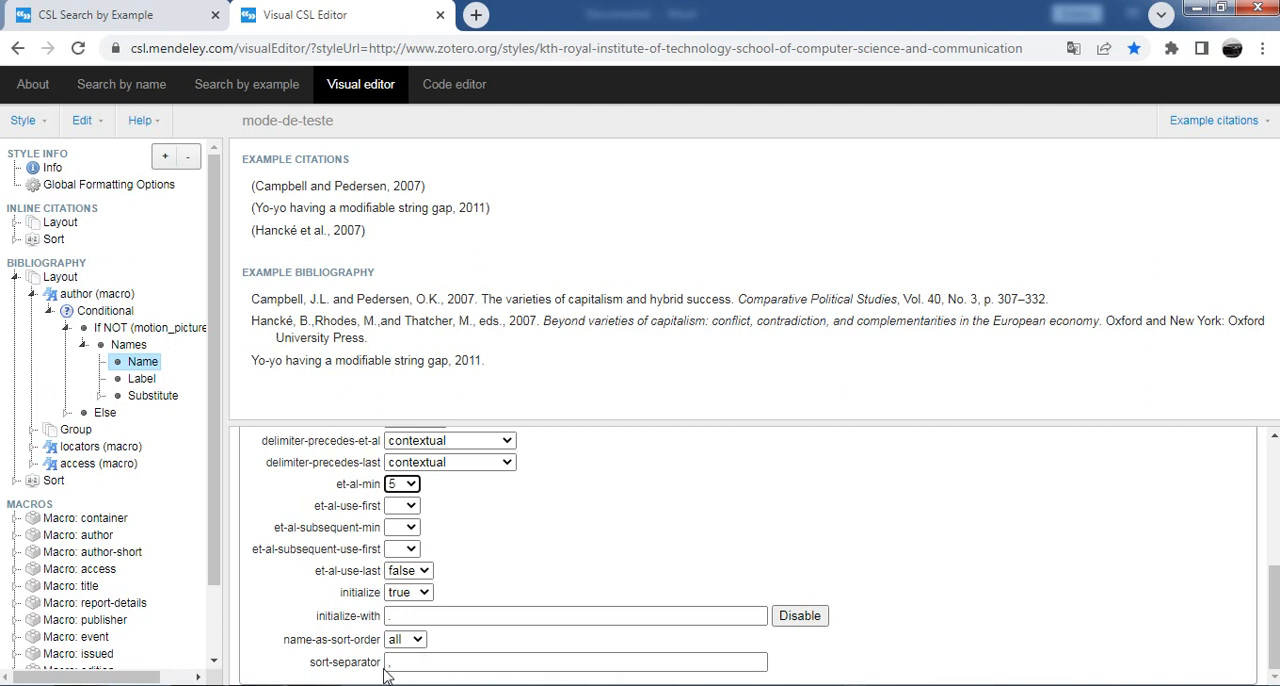
{"action": "left_click", "coordinate": [424, 668]}
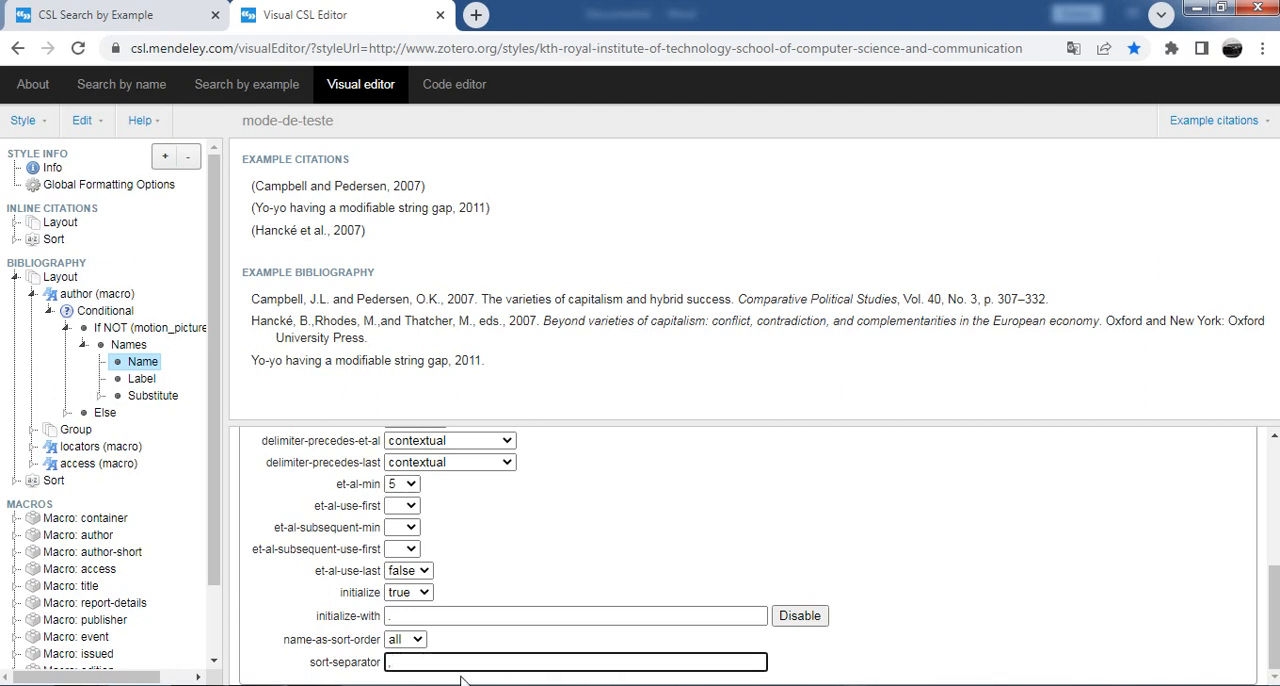
{"action": "key", "text": "BackSpace"}
{"action": "scroll", "coordinate": [470, 518], "scroll_direction": "up", "scroll_amount": 10}
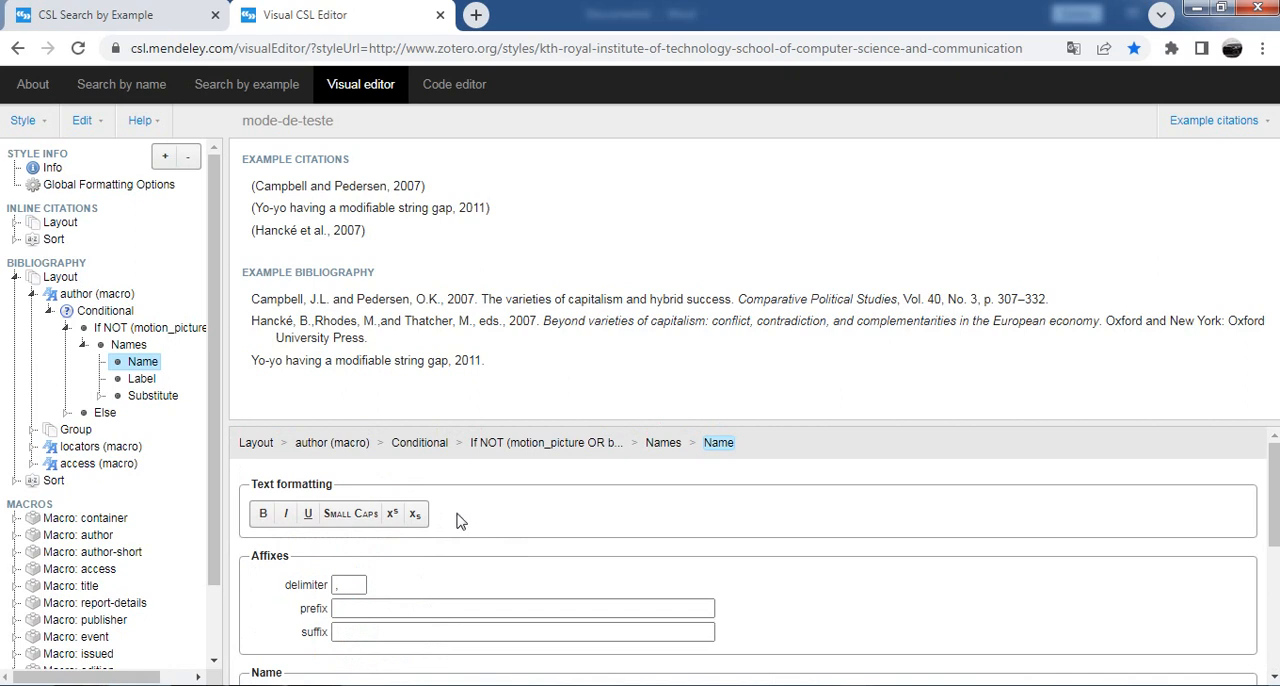
Step: Try publisher and title-short as the variable for the article title in the example bibliography, switching it back to title
{"action": "left_click", "coordinate": [583, 303]}
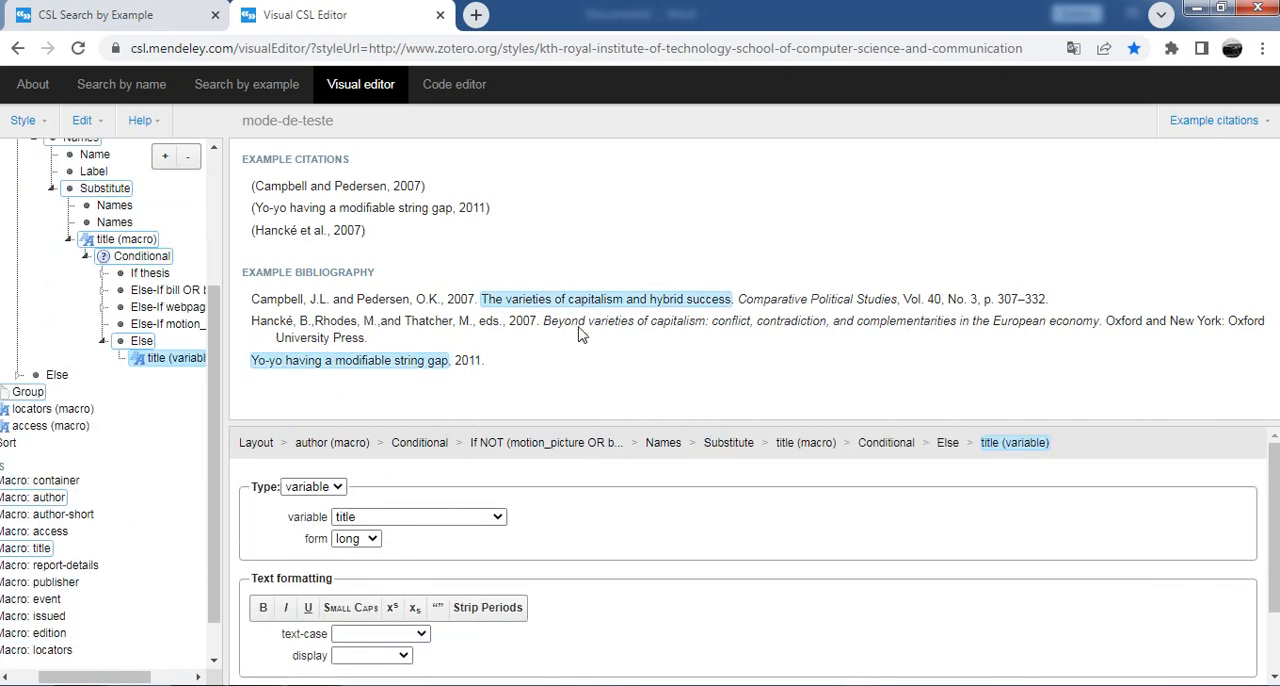
{"action": "left_click", "coordinate": [467, 517]}
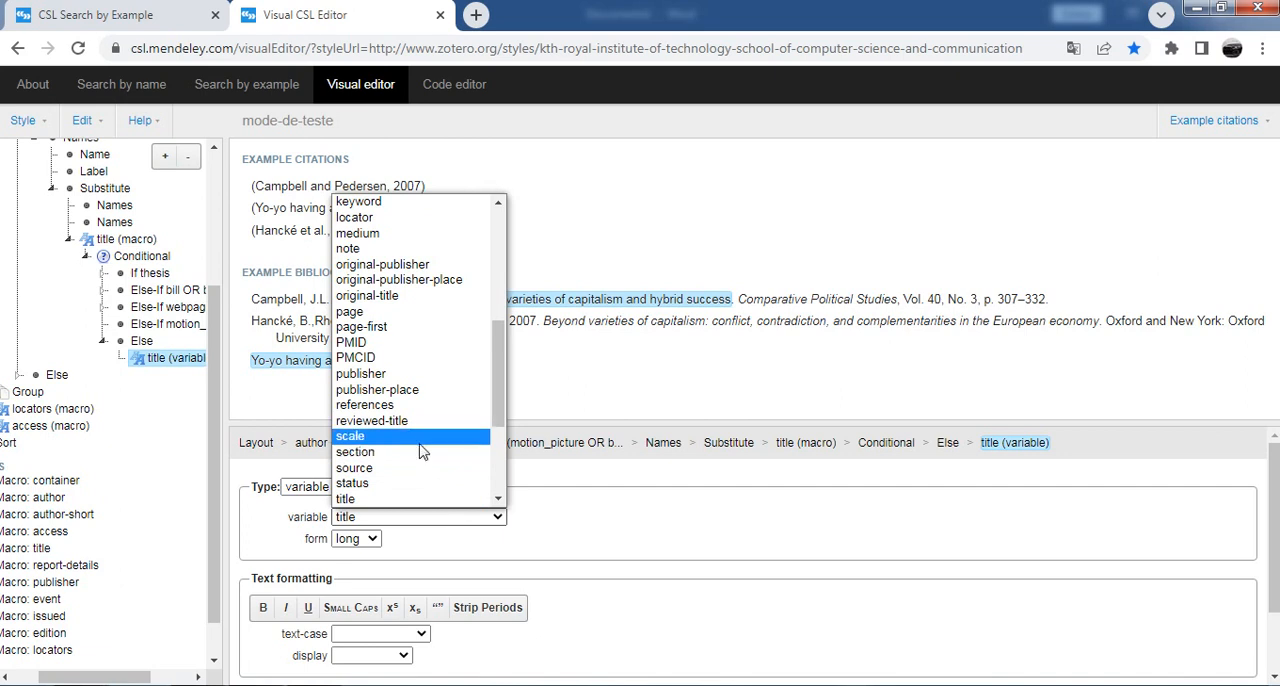
{"action": "left_click", "coordinate": [415, 374]}
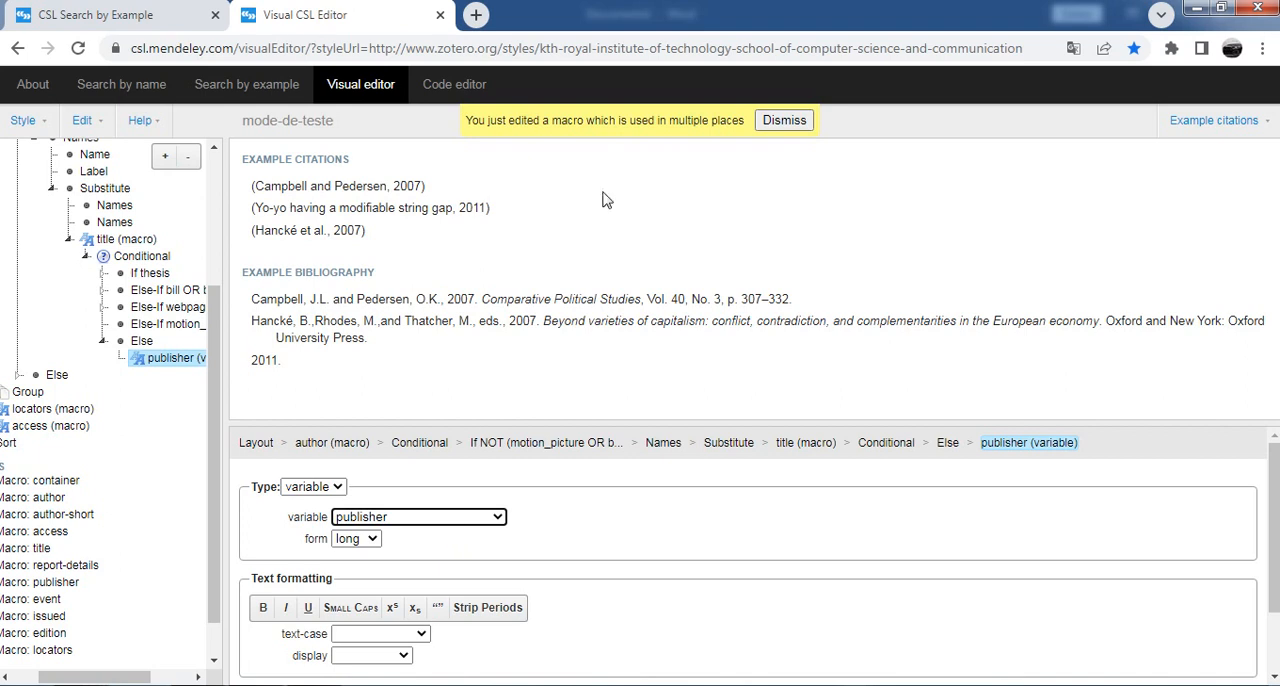
{"action": "left_click", "coordinate": [430, 520]}
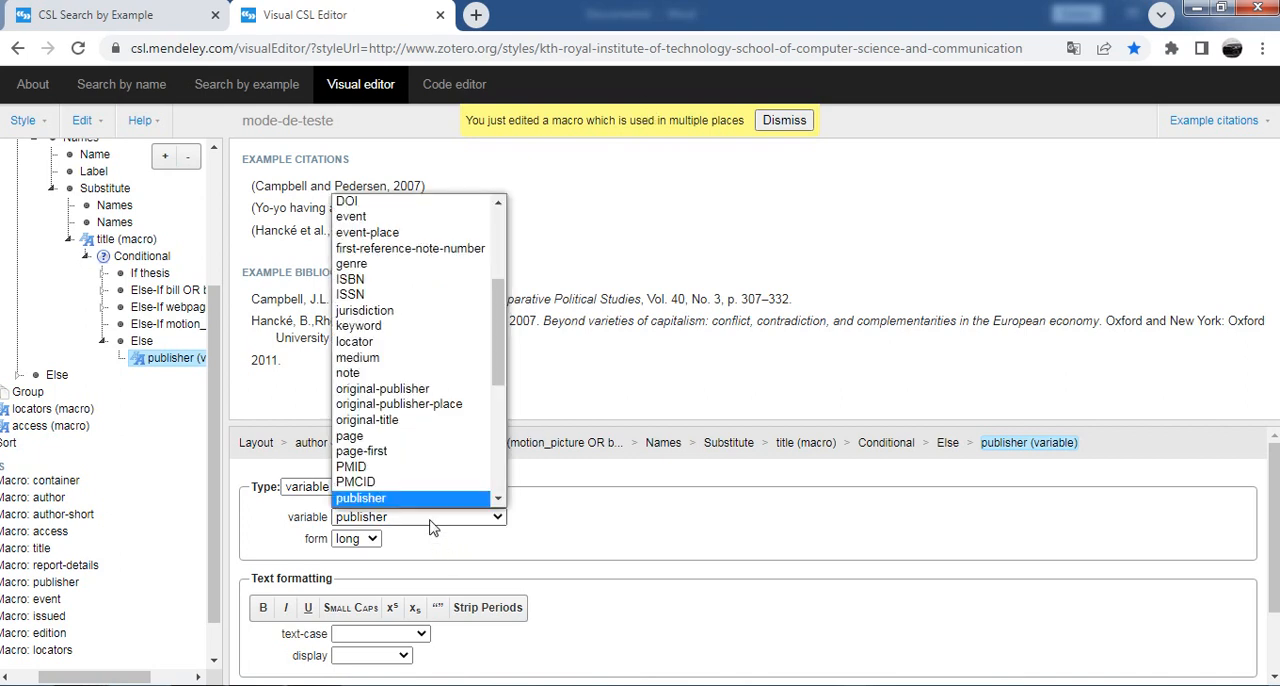
{"action": "scroll", "coordinate": [466, 360], "scroll_direction": "down", "scroll_amount": 1}
{"action": "scroll", "coordinate": [485, 337], "scroll_direction": "down", "scroll_amount": 5}
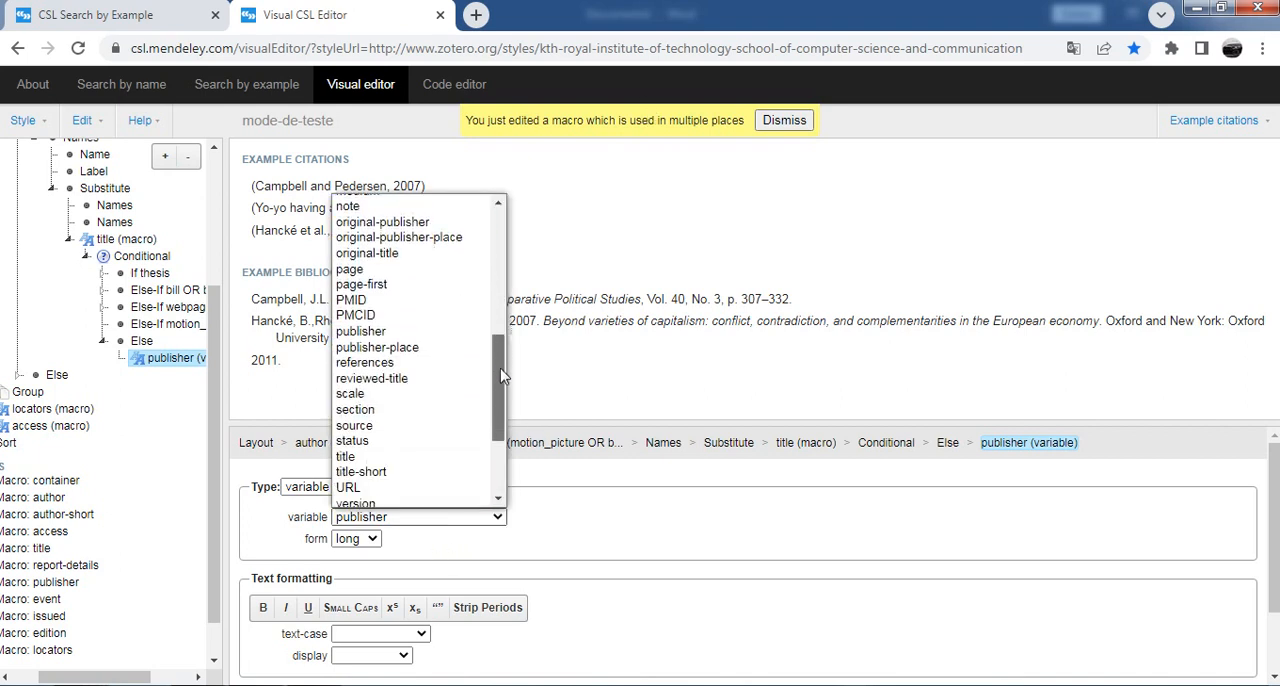
{"action": "left_click", "coordinate": [566, 533]}
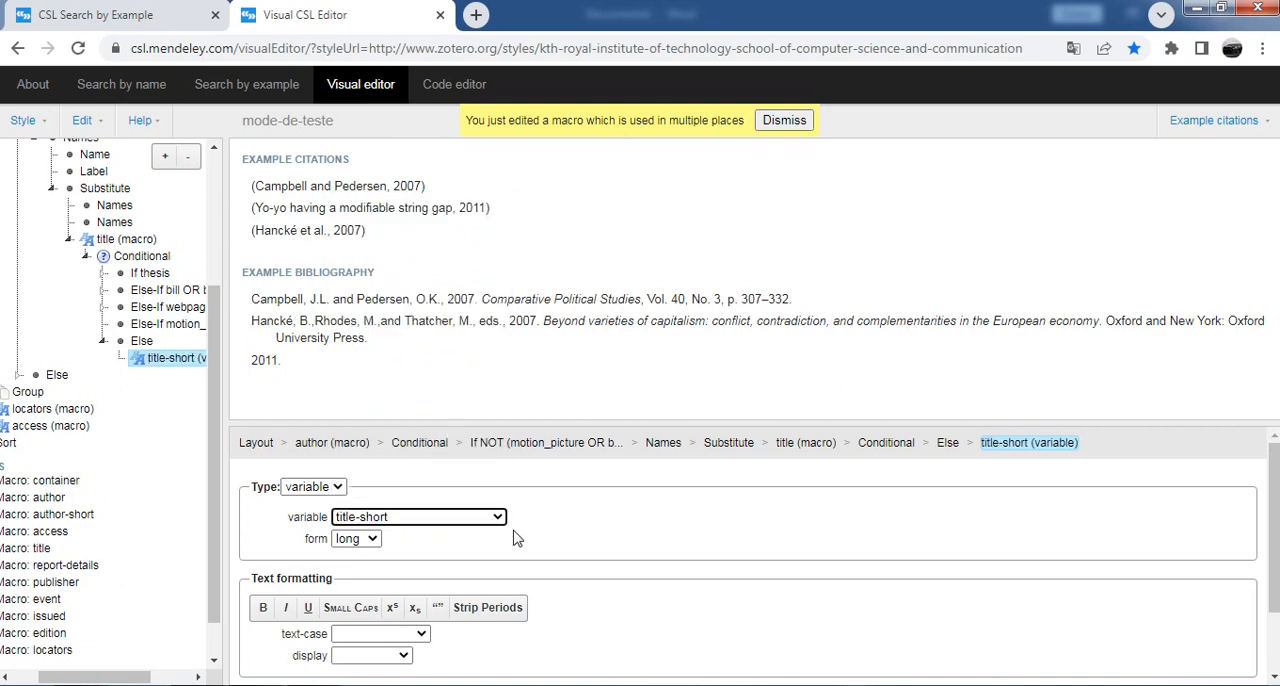
{"action": "left_click", "coordinate": [414, 518]}
{"action": "scroll", "coordinate": [410, 497], "scroll_direction": "down", "scroll_amount": 1}
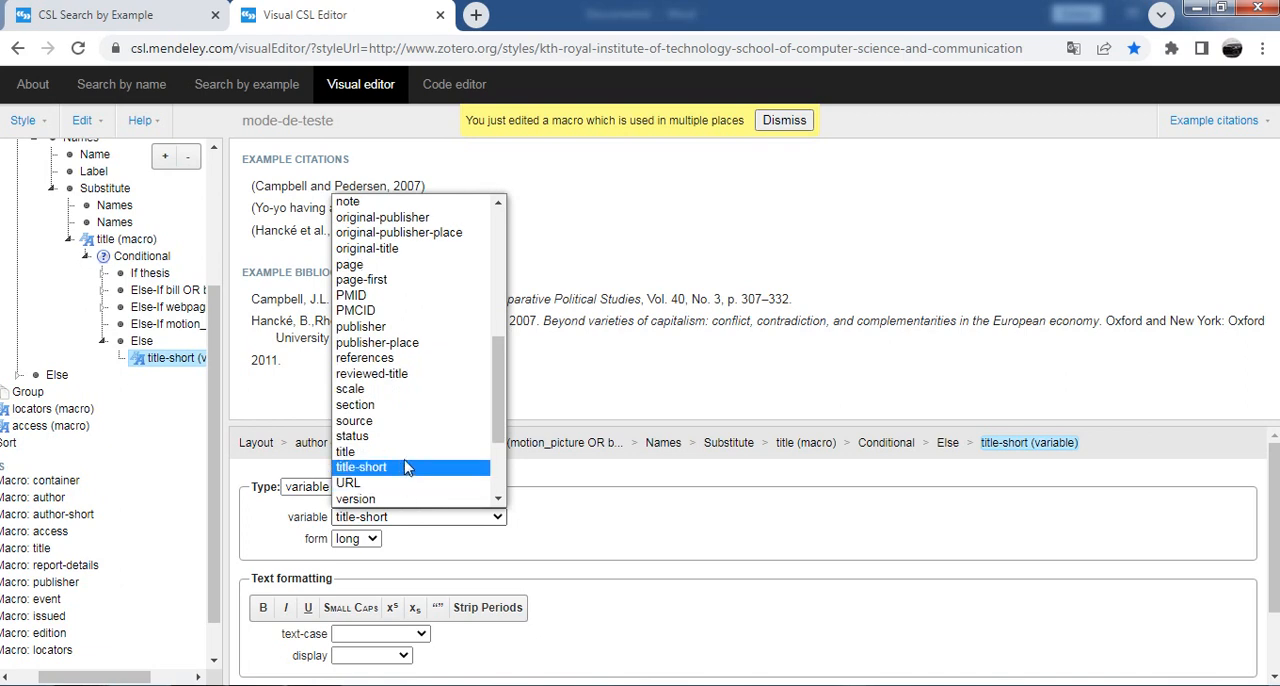
{"action": "left_click", "coordinate": [352, 451]}
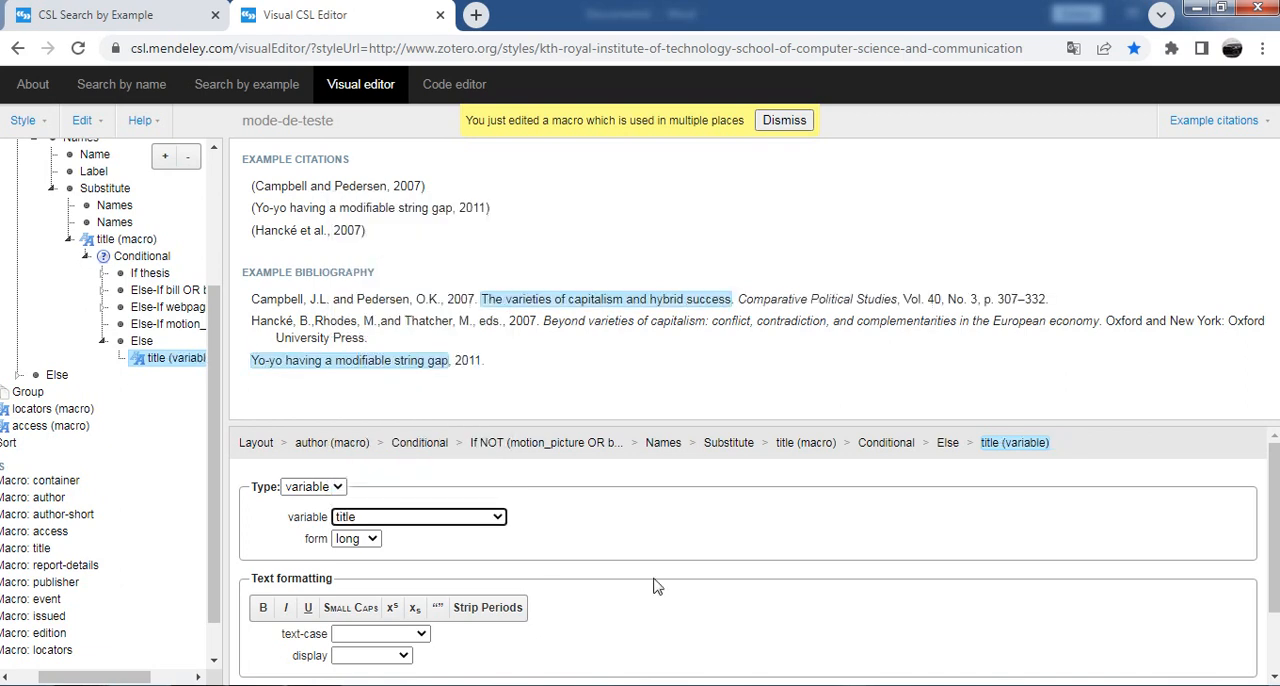
{"action": "left_click", "coordinate": [420, 518]}
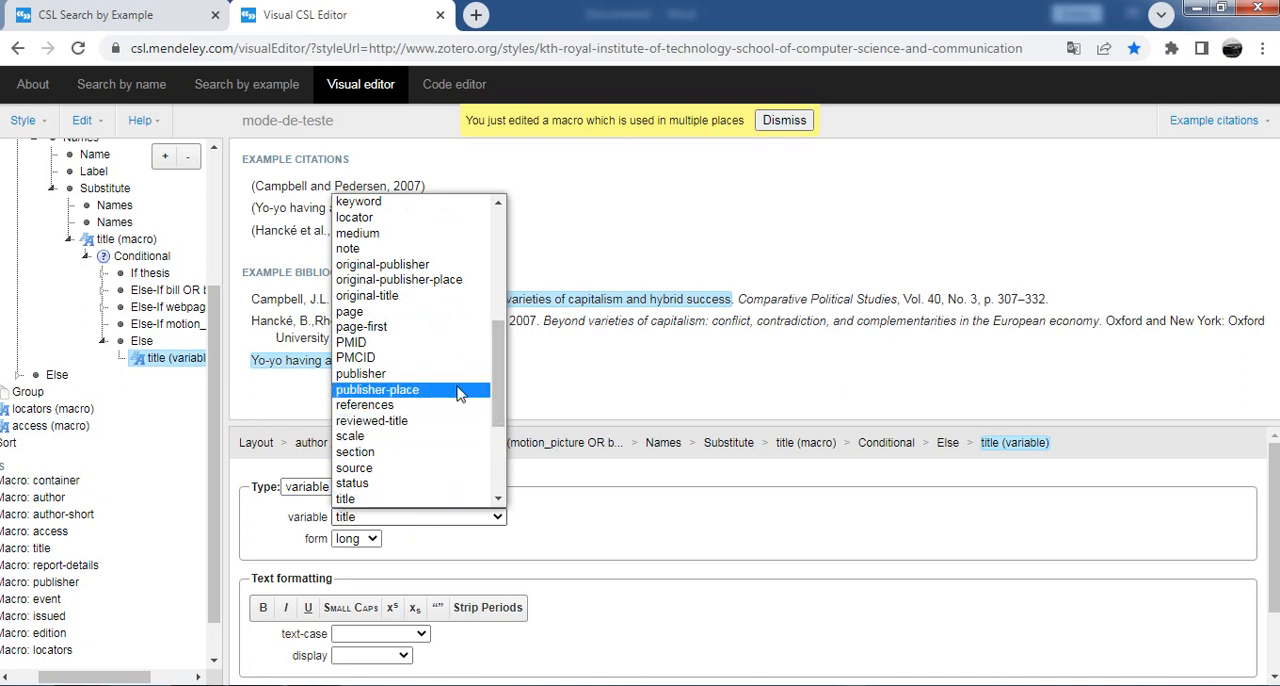
{"action": "left_click_drag", "start_coordinate": [497, 390], "coordinate": [497, 481]}
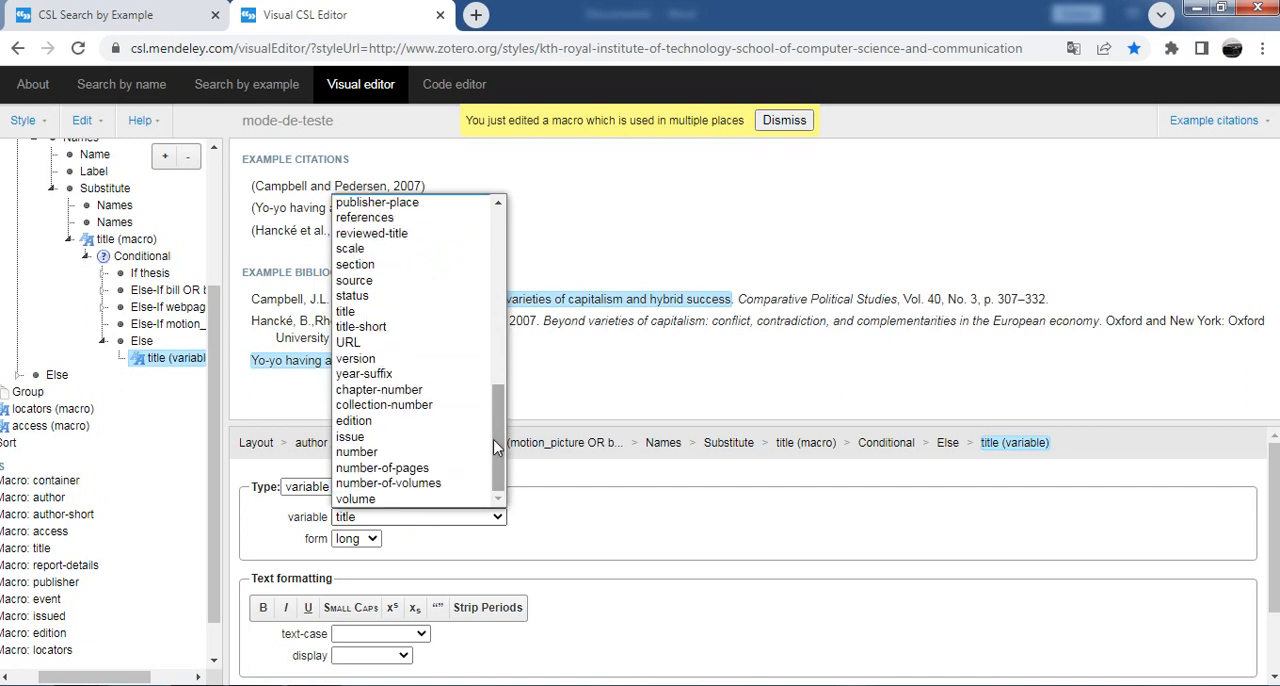
{"action": "left_click", "coordinate": [649, 403]}
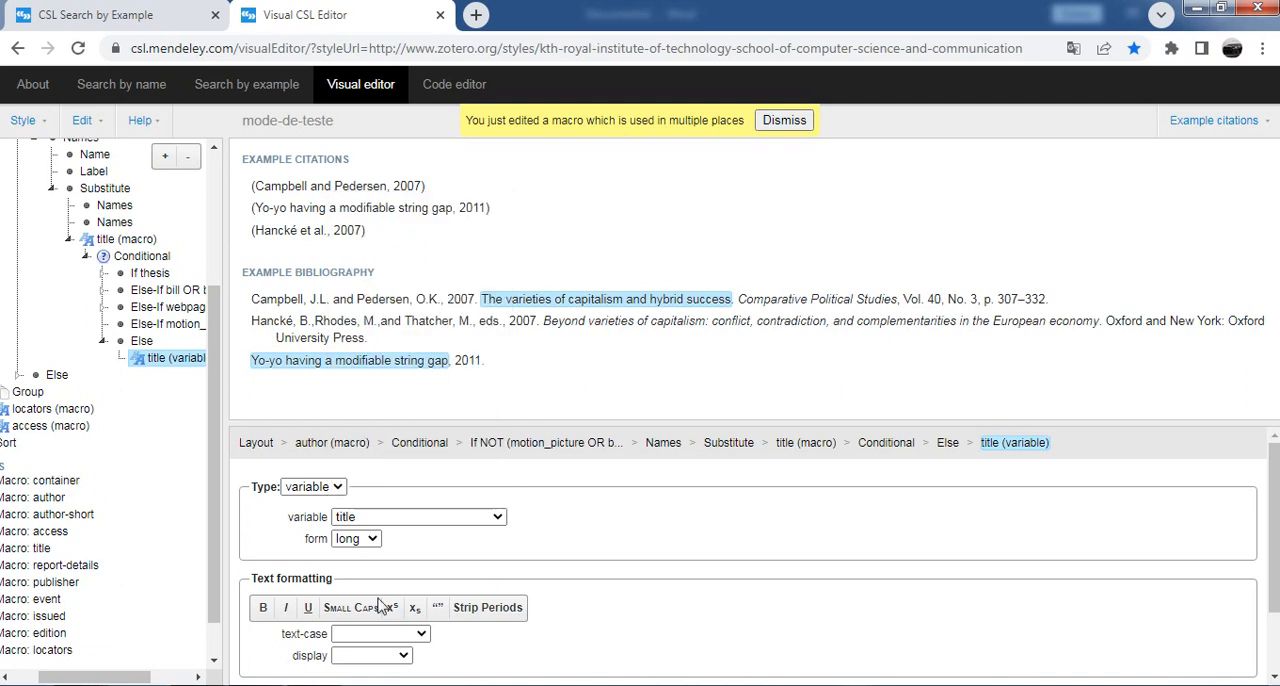
Step: Try bold, small caps, superscript and quotation marks in turn on the article title, switching each off again
{"action": "left_click", "coordinate": [263, 610]}
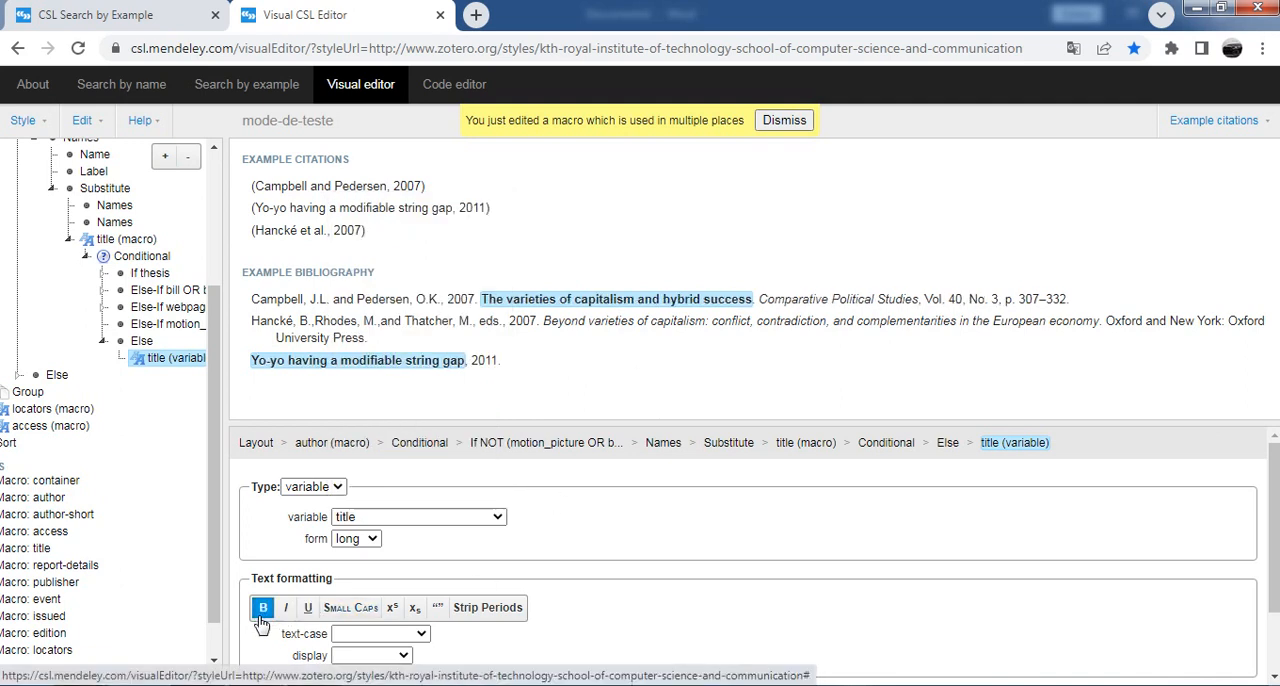
{"action": "left_click", "coordinate": [262, 614]}
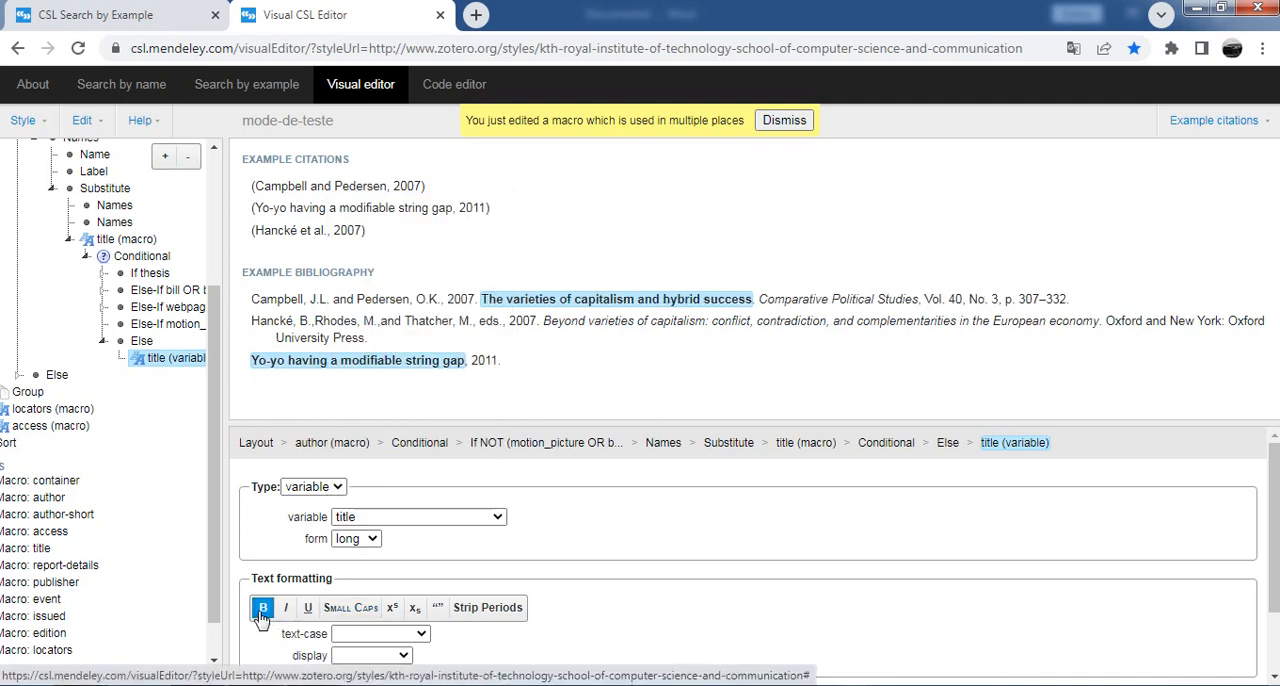
{"action": "left_click", "coordinate": [367, 612]}
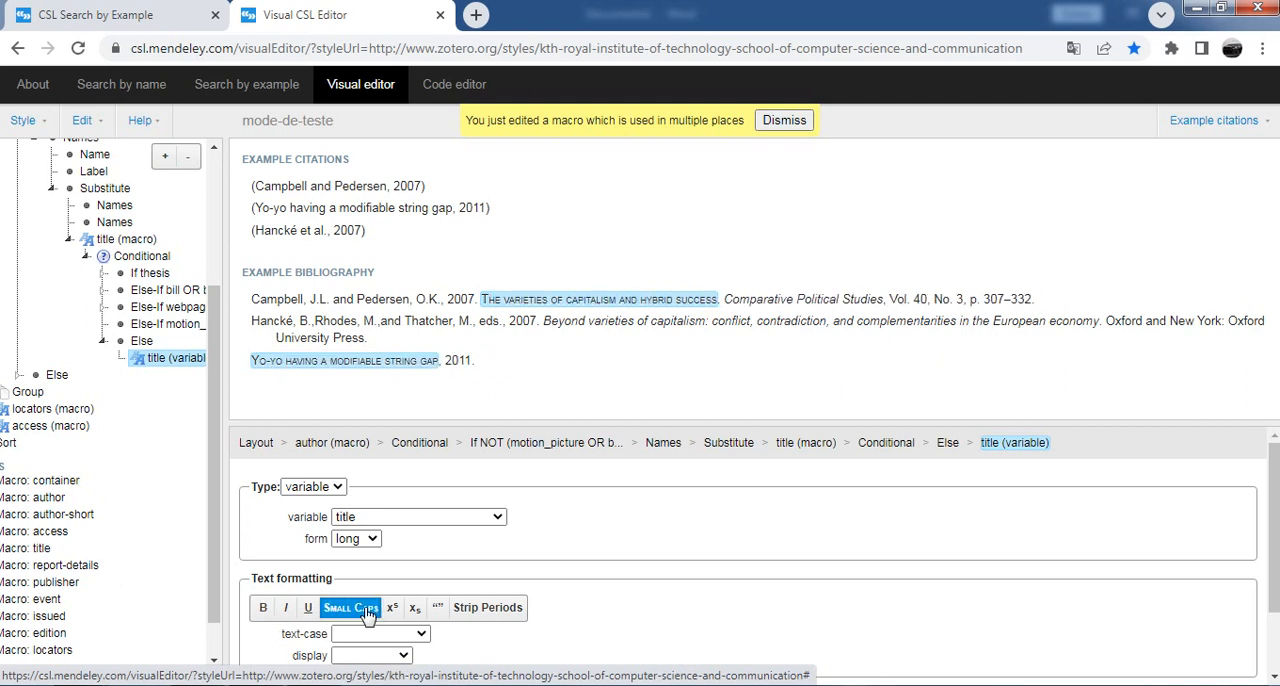
{"action": "left_click", "coordinate": [367, 612]}
{"action": "left_click", "coordinate": [397, 609]}
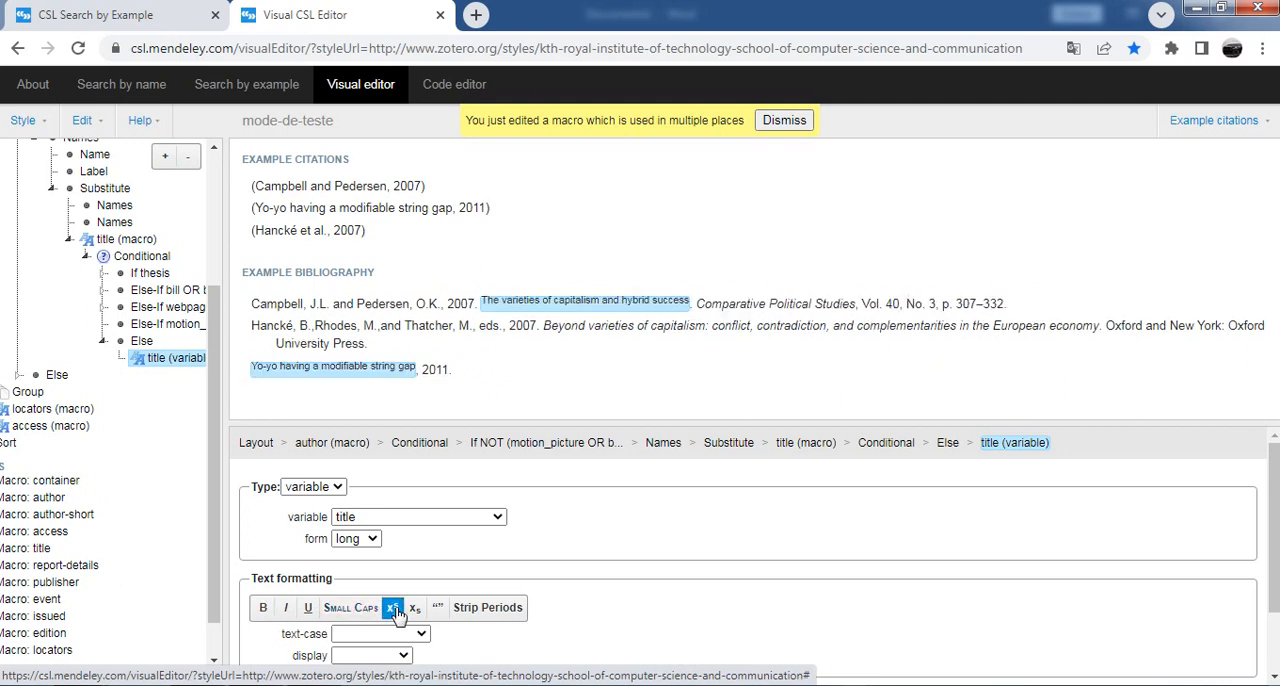
{"action": "left_click", "coordinate": [397, 609]}
{"action": "left_click", "coordinate": [440, 609]}
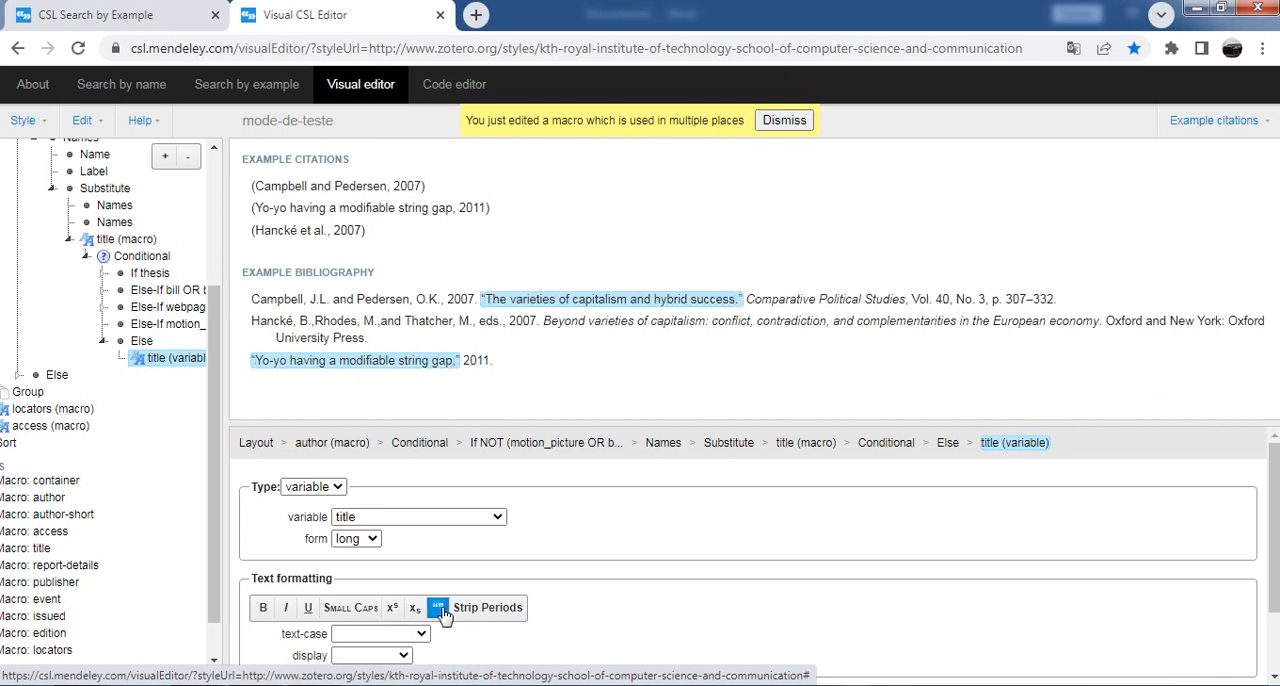
{"action": "left_click", "coordinate": [439, 609]}
Step: Try "(" as prefix and ")" as suffix around the article title, clearing both affixes again
{"action": "scroll", "coordinate": [443, 611], "scroll_direction": "down", "scroll_amount": 1}
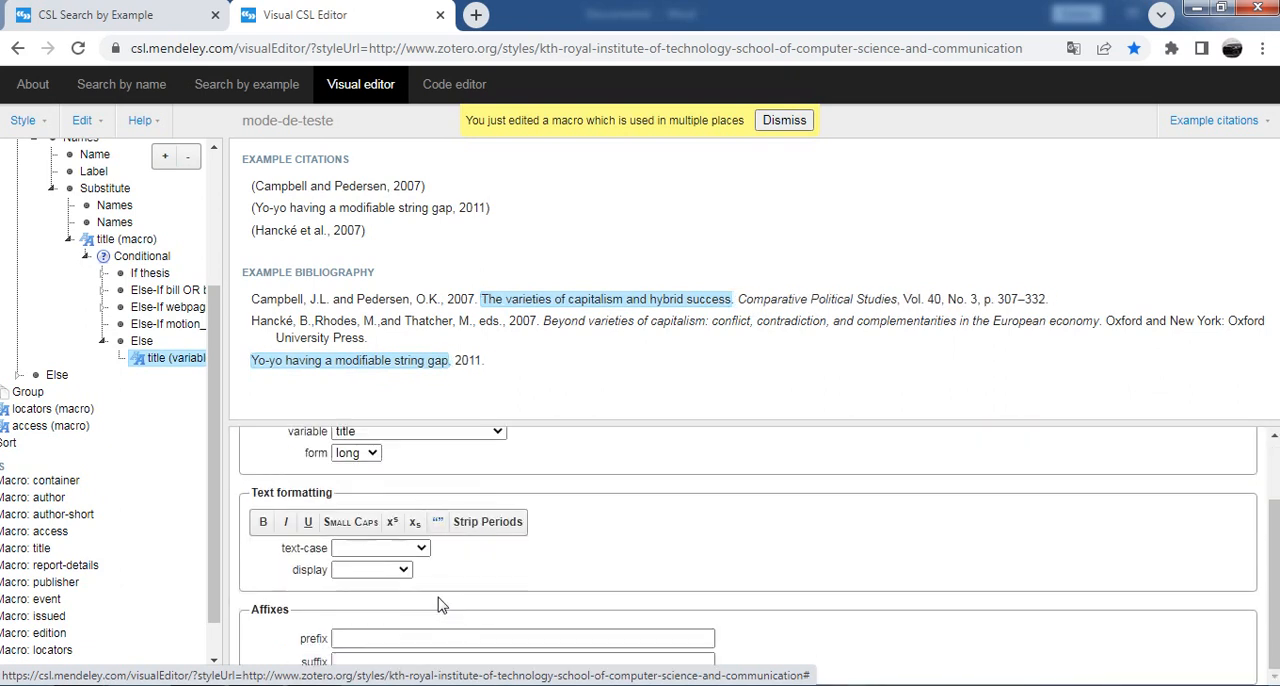
{"action": "left_click", "coordinate": [368, 639]}
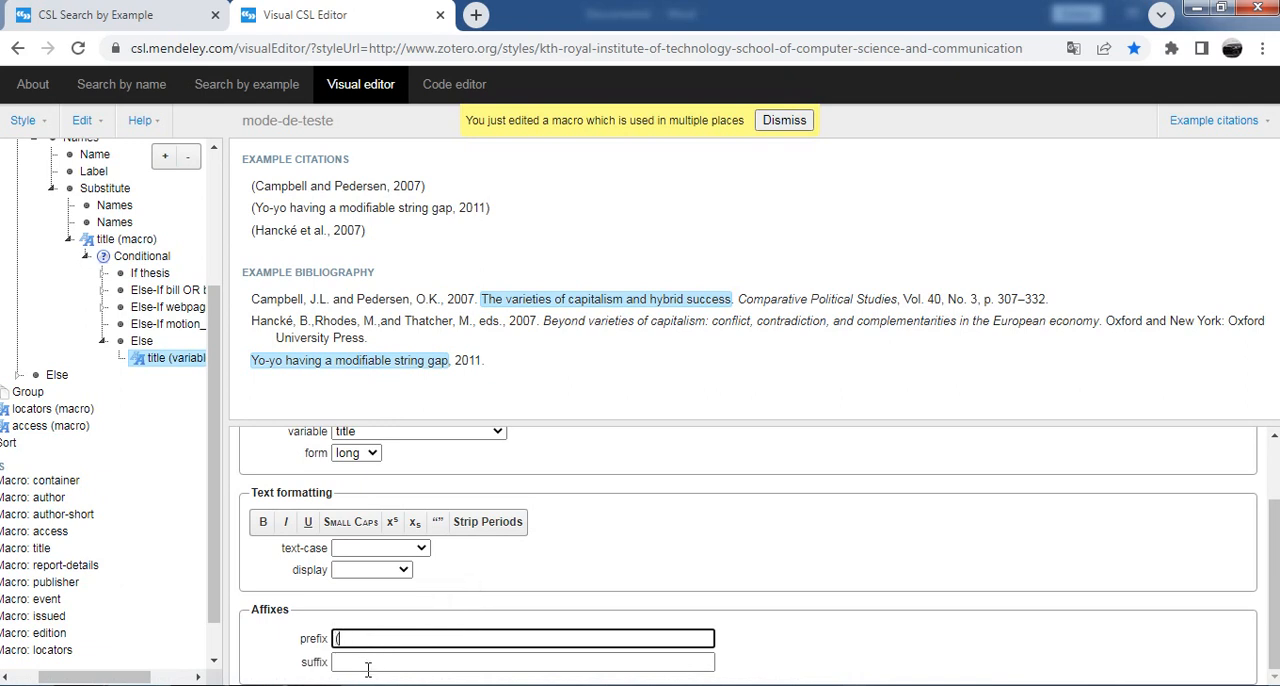
{"action": "left_click", "coordinate": [368, 665]}
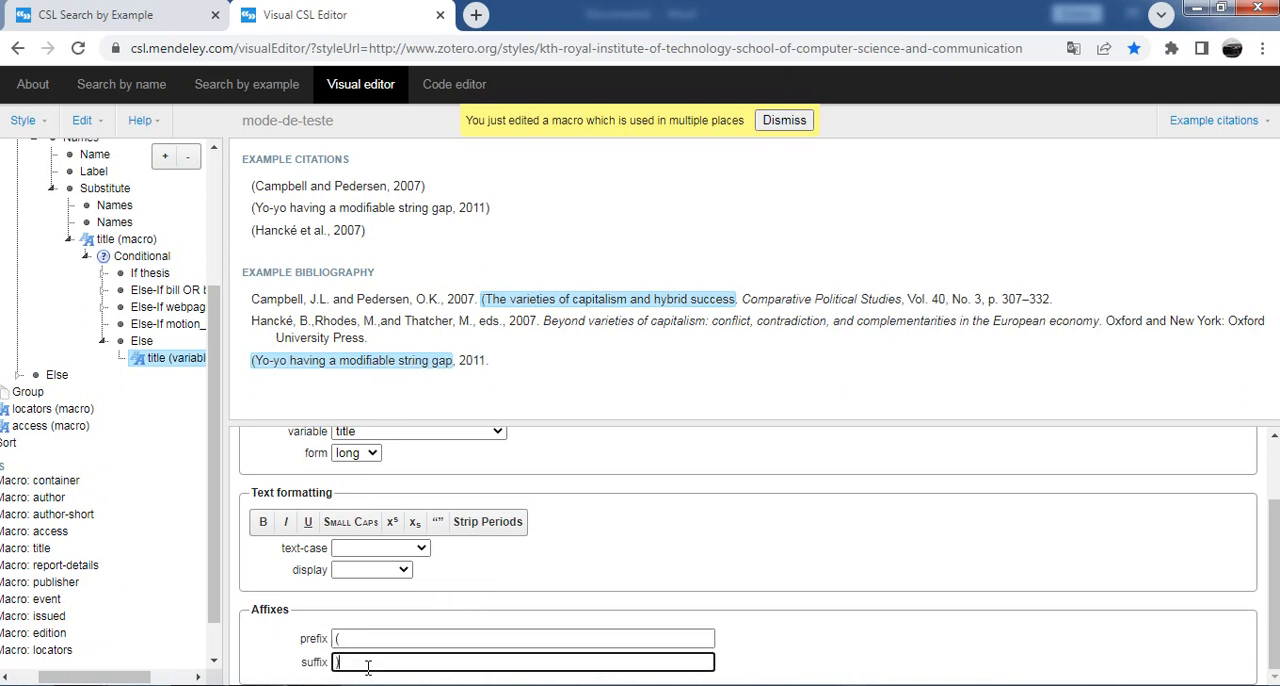
{"action": "left_click", "coordinate": [354, 639]}
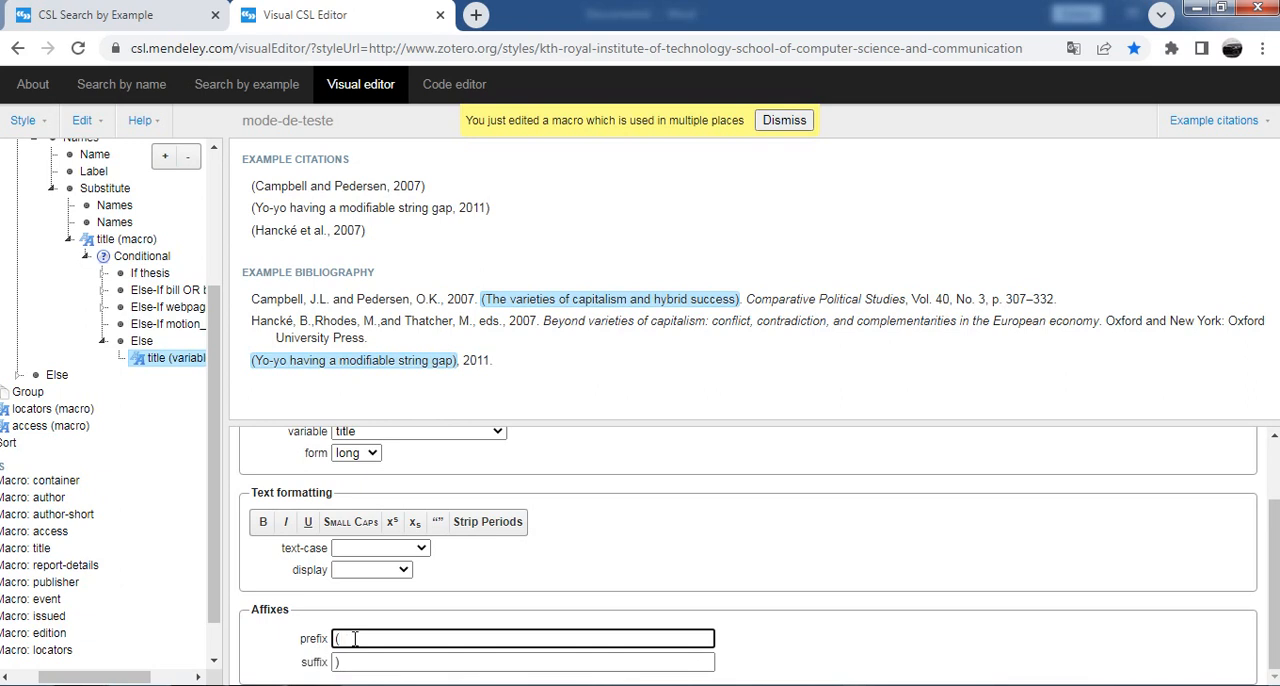
{"action": "left_click", "coordinate": [357, 660]}
{"action": "key", "text": "BackSpace"}
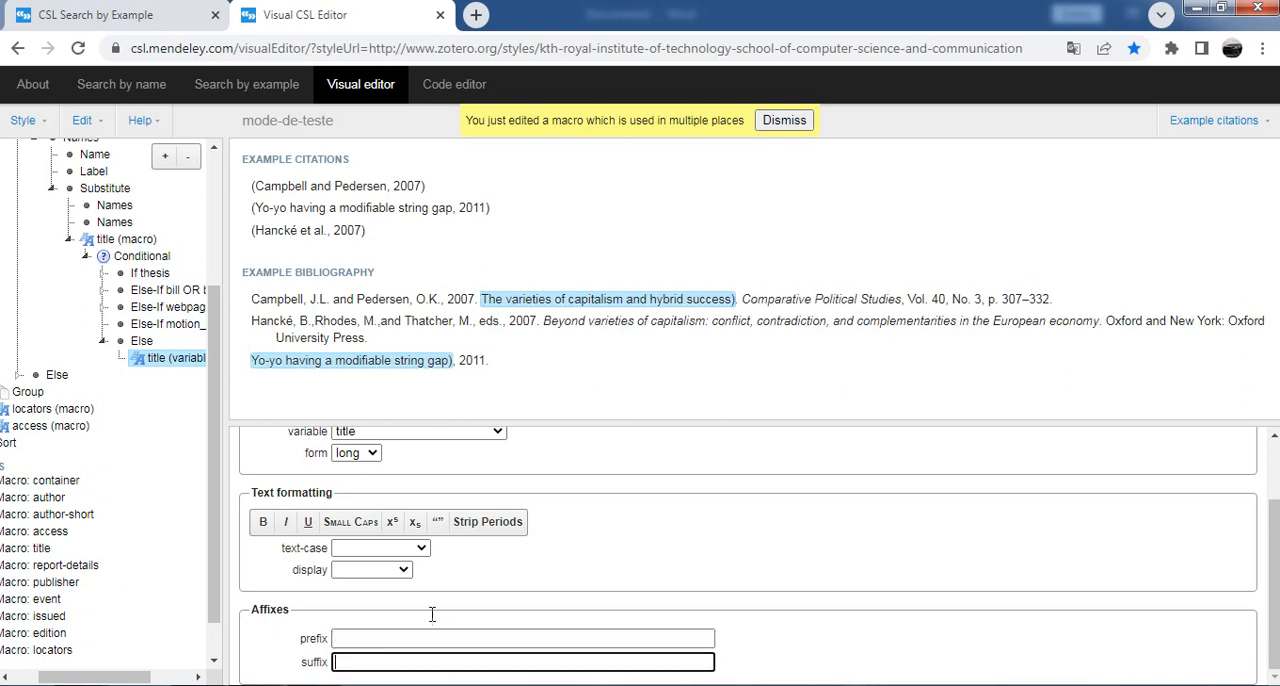
Step: Set the form of the journal name (container-title) in the first example bibliography entry to short
{"action": "left_click", "coordinate": [845, 300]}
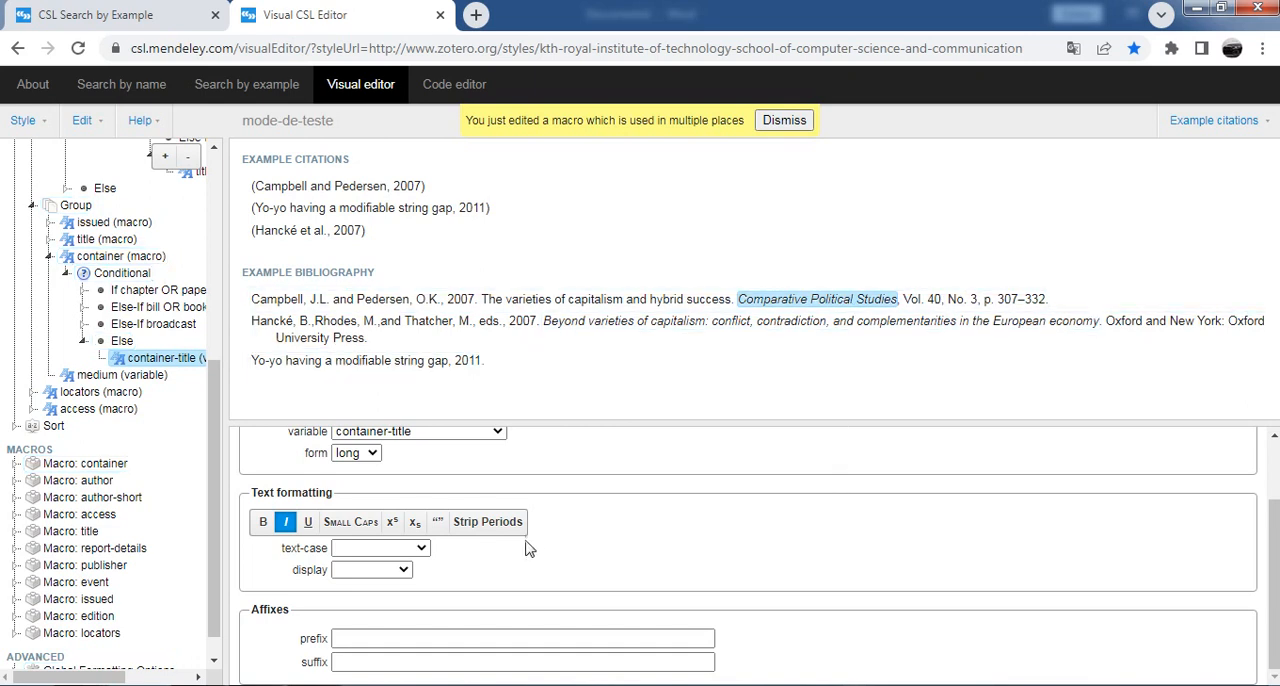
{"action": "scroll", "coordinate": [528, 549], "scroll_direction": "up", "scroll_amount": 1}
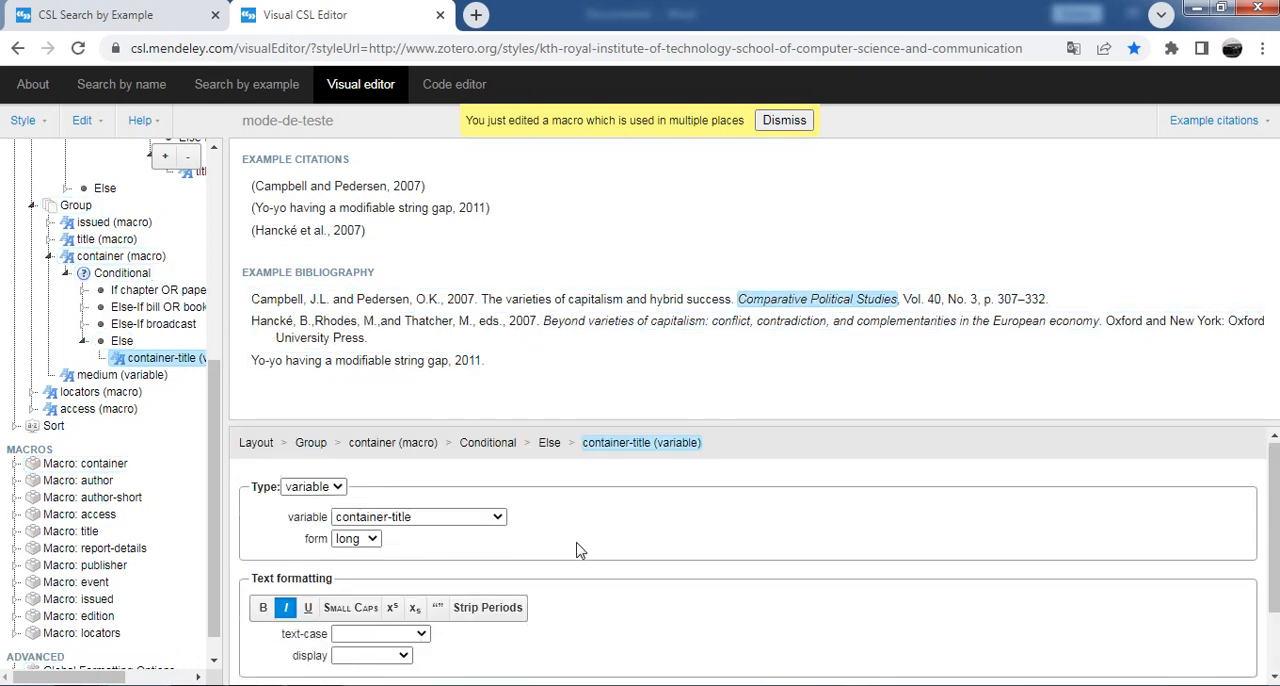
{"action": "left_click", "coordinate": [458, 517]}
{"action": "left_click", "coordinate": [458, 520]}
{"action": "left_click", "coordinate": [366, 543]}
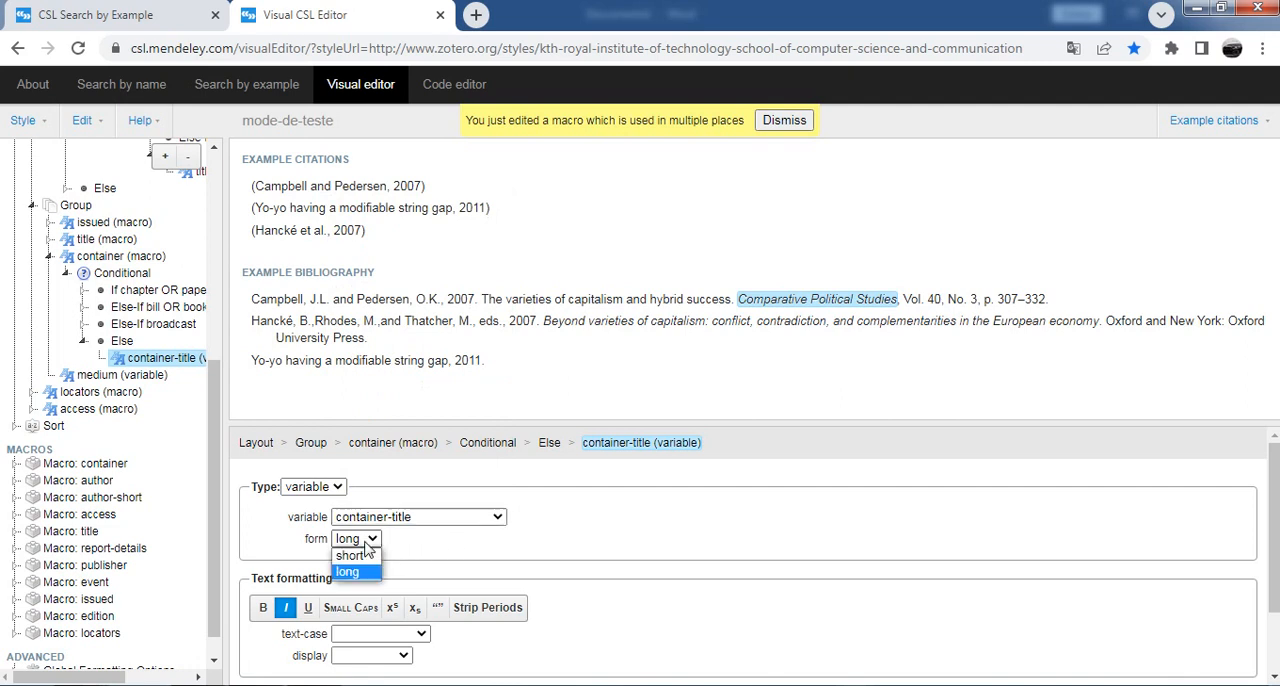
{"action": "left_click", "coordinate": [362, 557]}
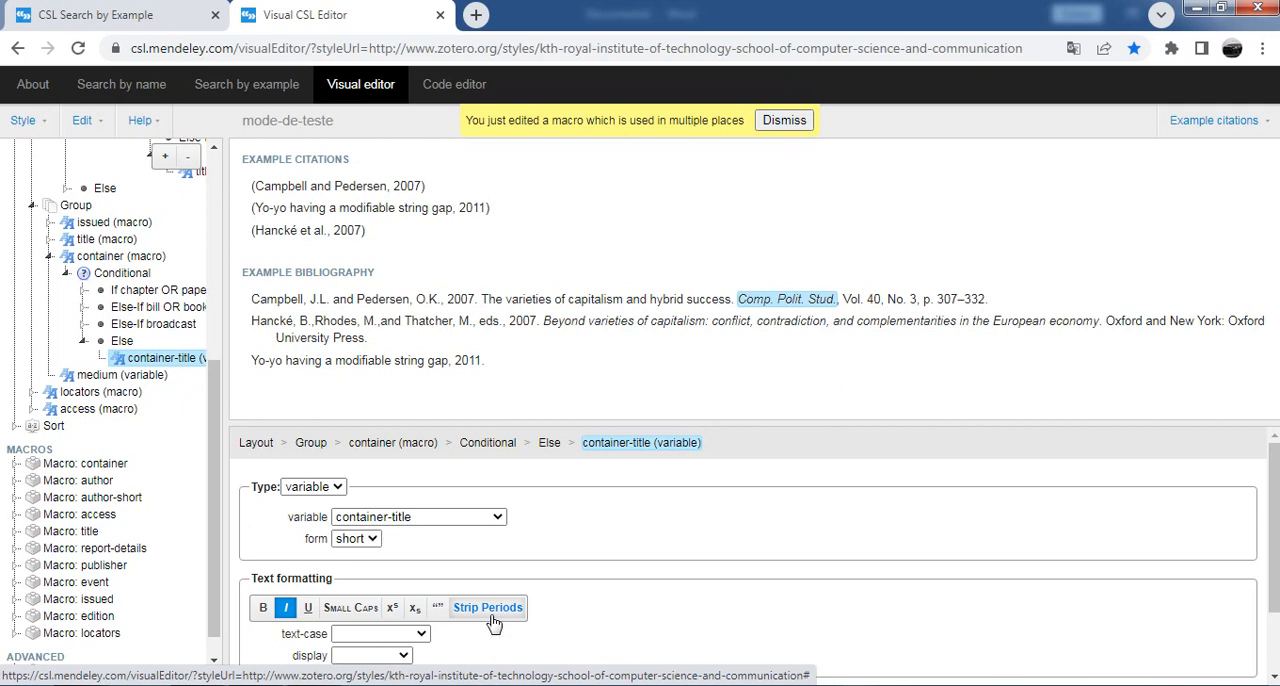
Step: Try Strip Periods and quotation marks in turn on the abbreviated journal name, switching each off again
{"action": "left_click", "coordinate": [489, 610]}
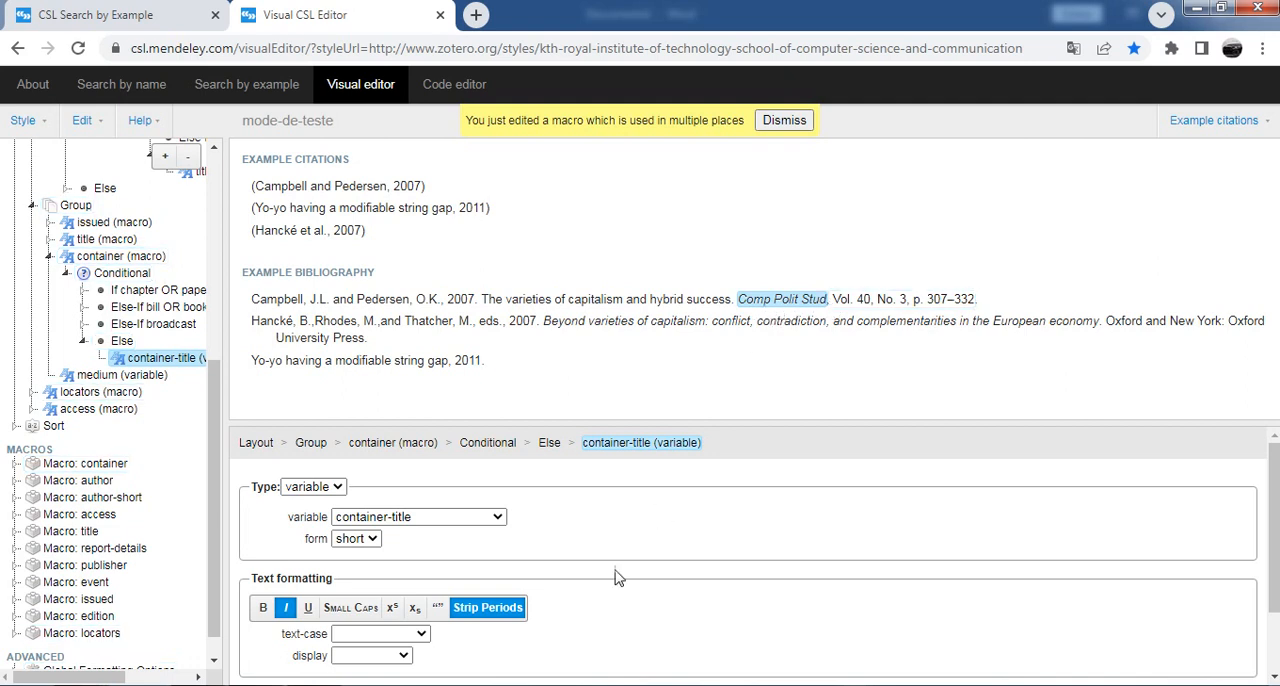
{"action": "left_click", "coordinate": [515, 612]}
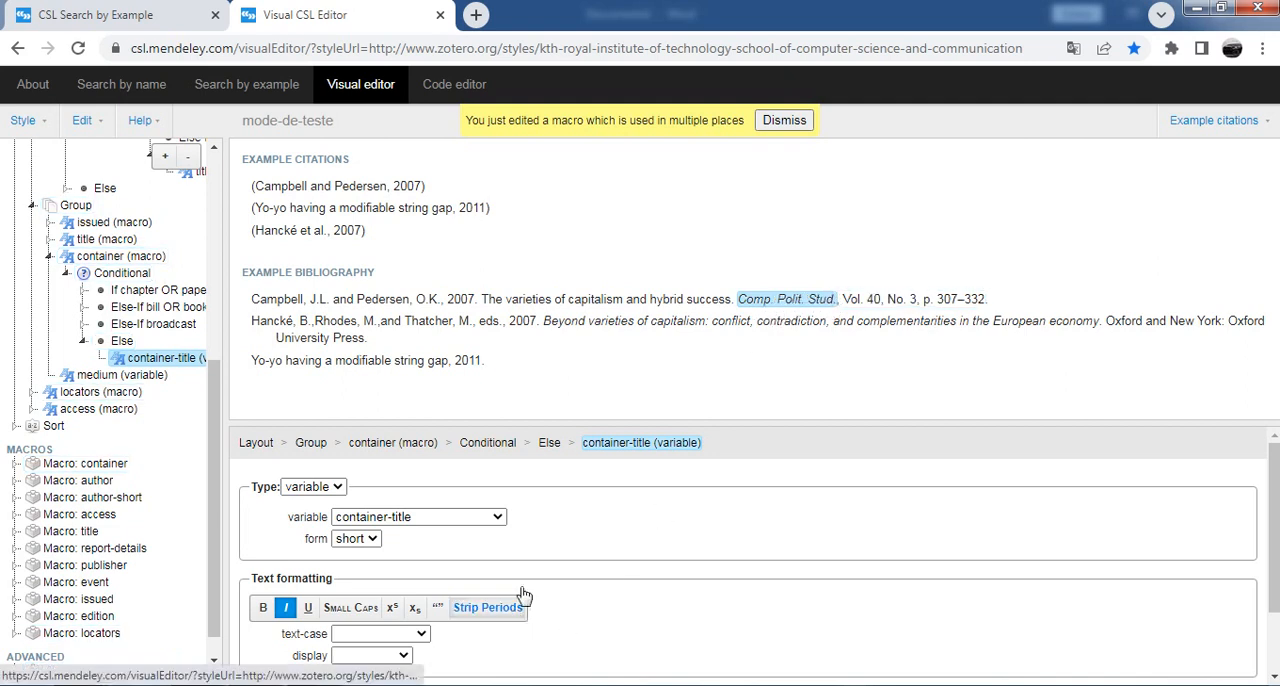
{"action": "scroll", "coordinate": [590, 455], "scroll_direction": "down", "scroll_amount": 2}
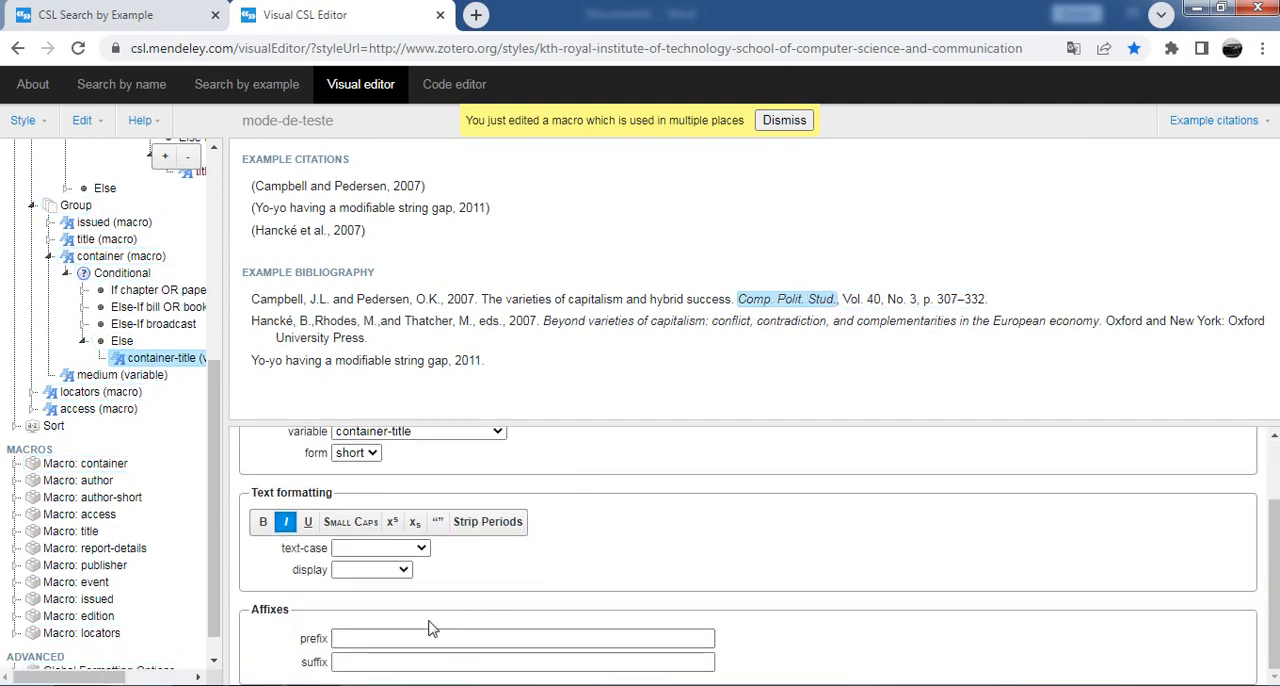
{"action": "left_click", "coordinate": [437, 521]}
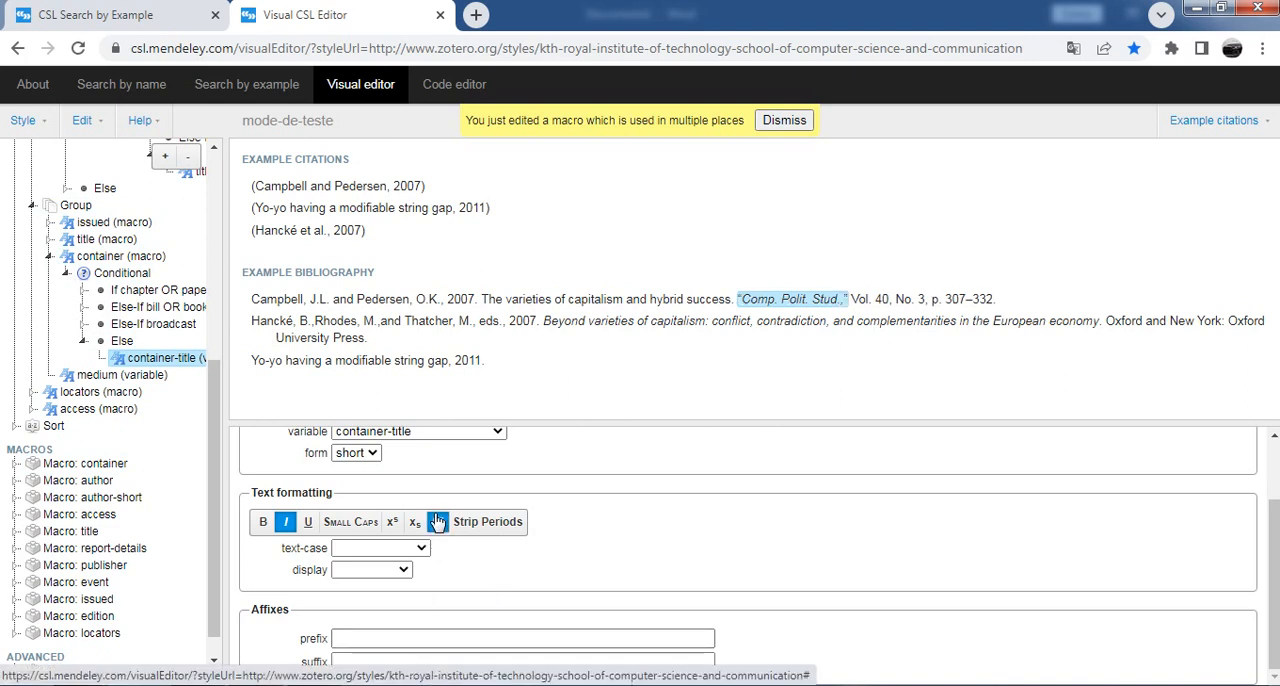
{"action": "left_click", "coordinate": [437, 521]}
{"action": "left_click", "coordinate": [370, 662]}
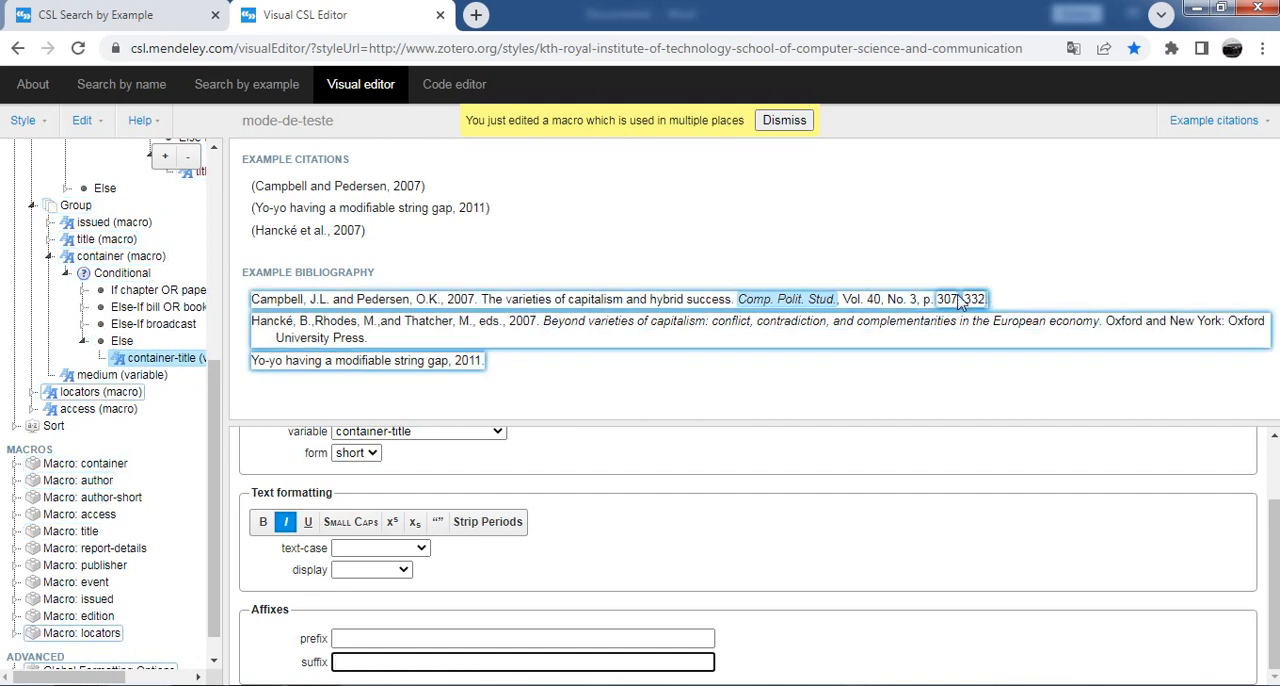
Step: Try "Volume" and "Volume." as the prefix of the journal article's volume number, restoring "Vol." again
{"action": "left_click", "coordinate": [876, 302]}
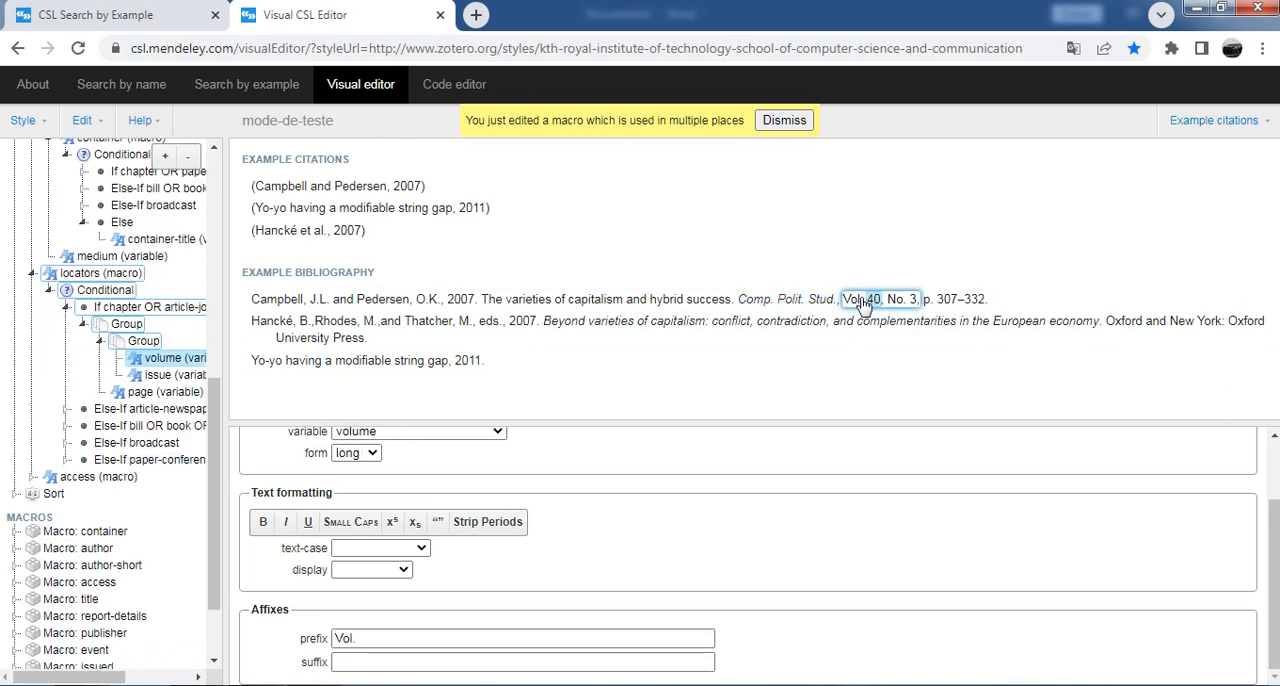
{"action": "scroll", "coordinate": [380, 486], "scroll_direction": "up", "scroll_amount": 1}
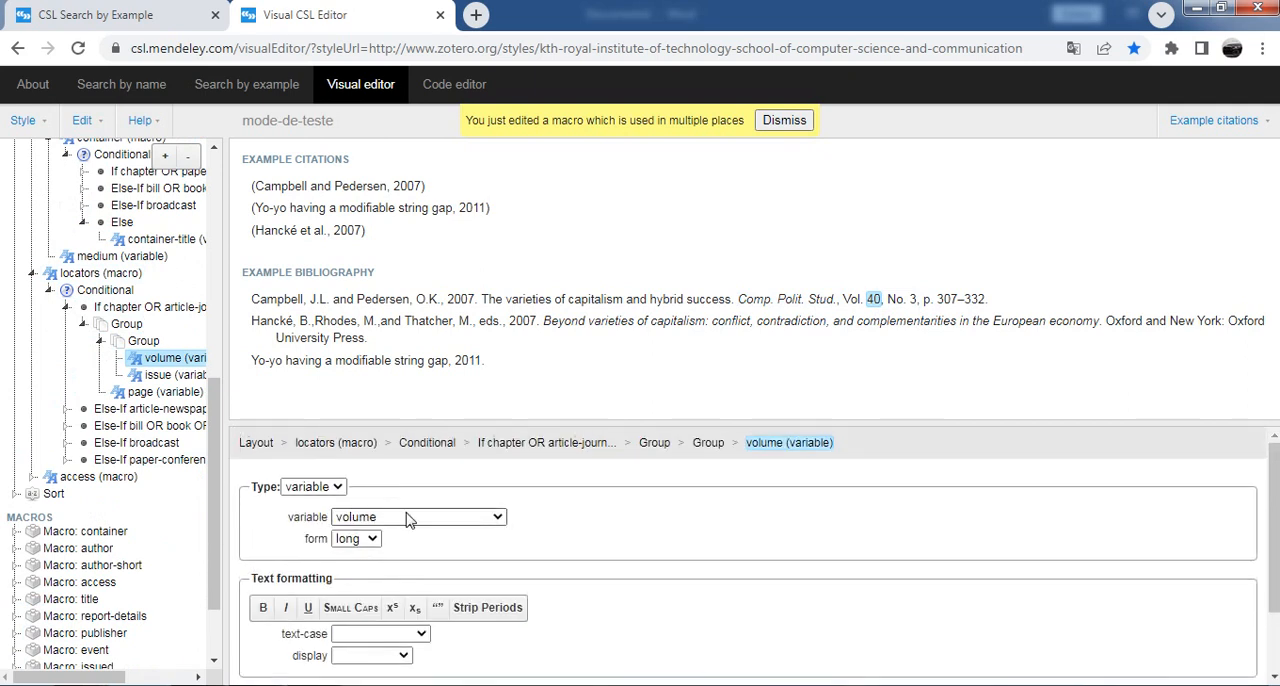
{"action": "left_click", "coordinate": [409, 520]}
{"action": "left_click", "coordinate": [412, 524]}
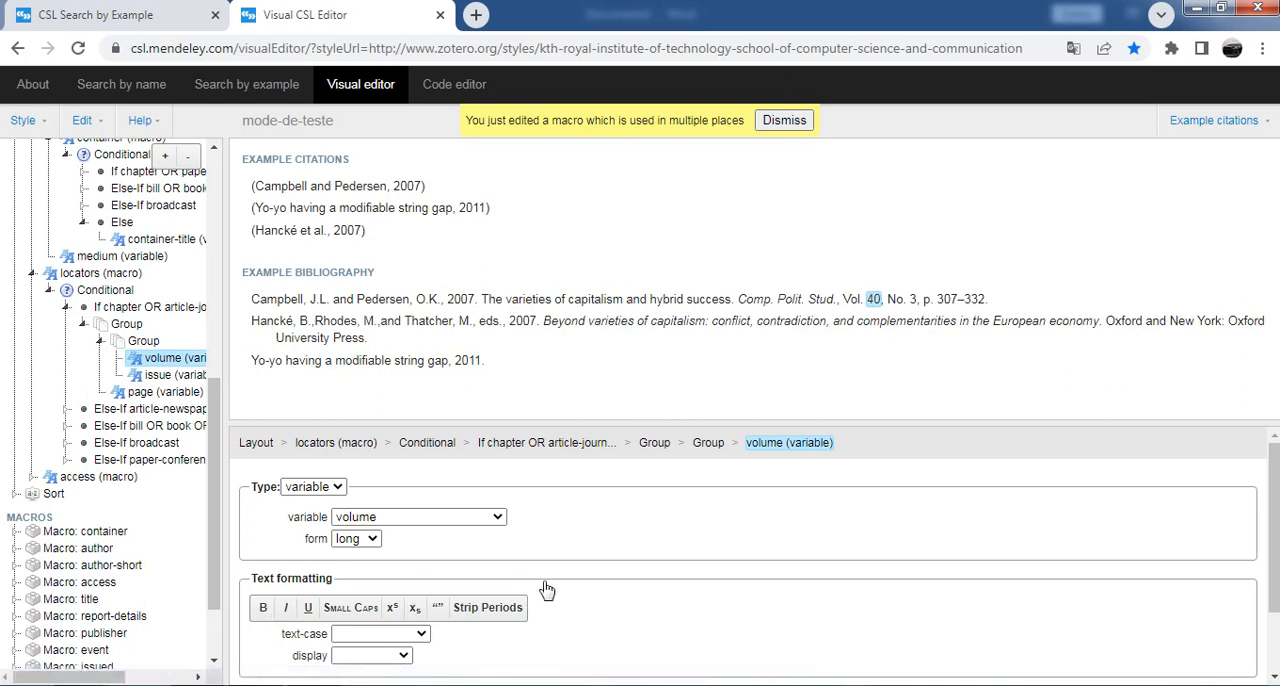
{"action": "scroll", "coordinate": [546, 589], "scroll_direction": "down", "scroll_amount": 1}
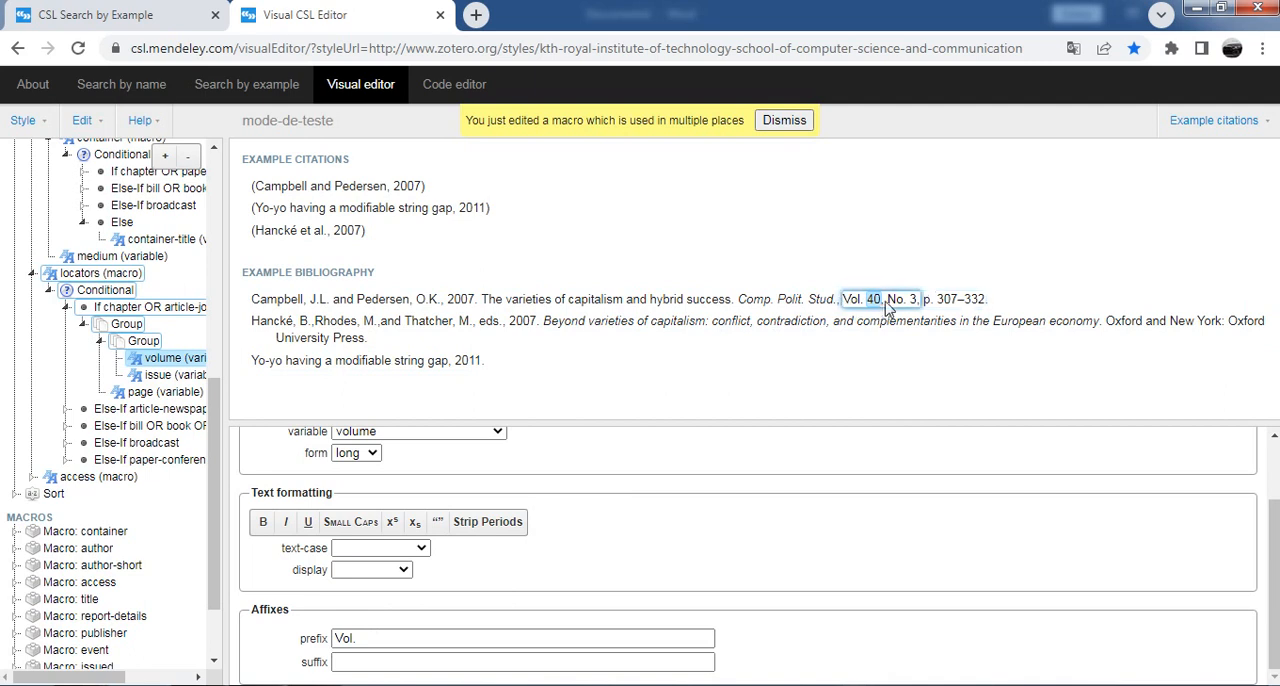
{"action": "left_click", "coordinate": [375, 642]}
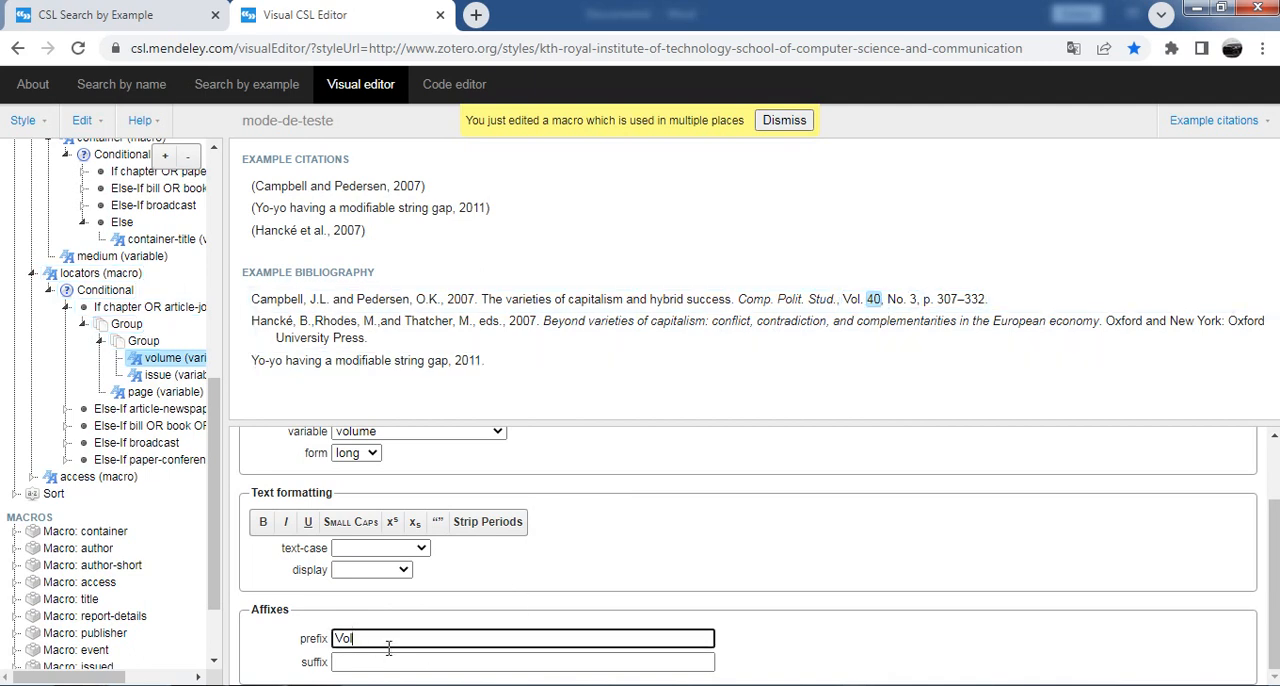
{"action": "type", "text": "ume"}
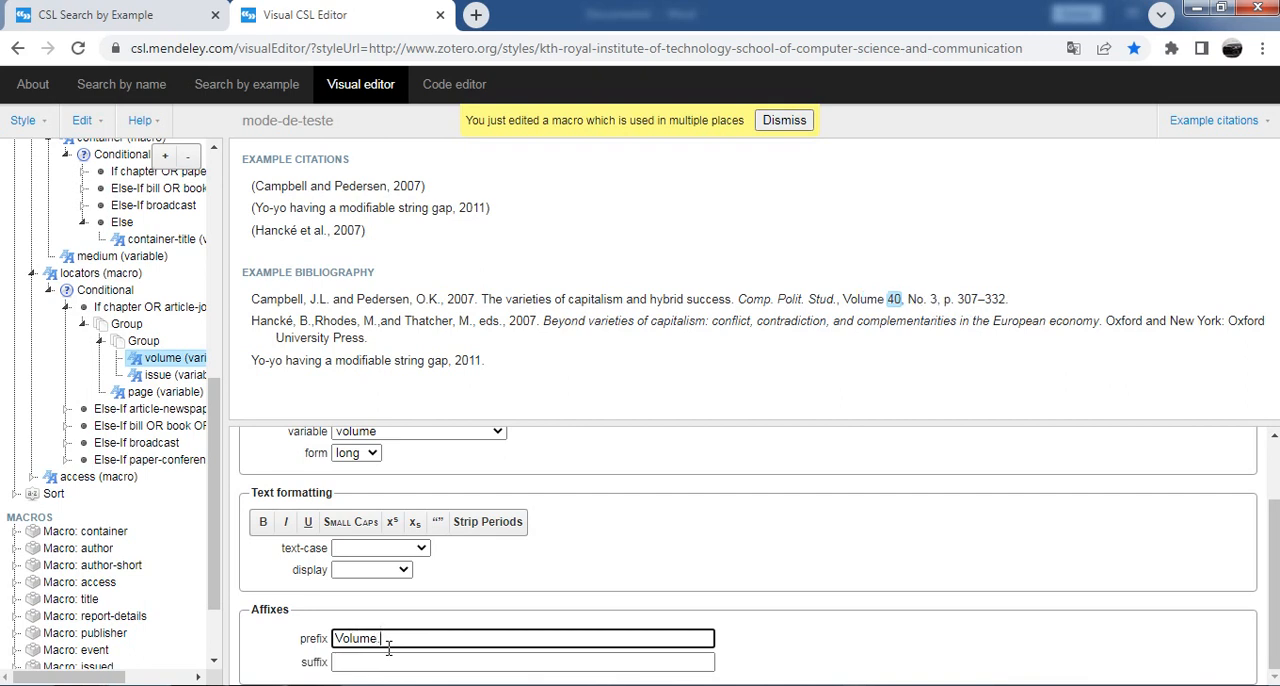
{"action": "key", "text": "BackSpace"}
{"action": "type", "text": "."}
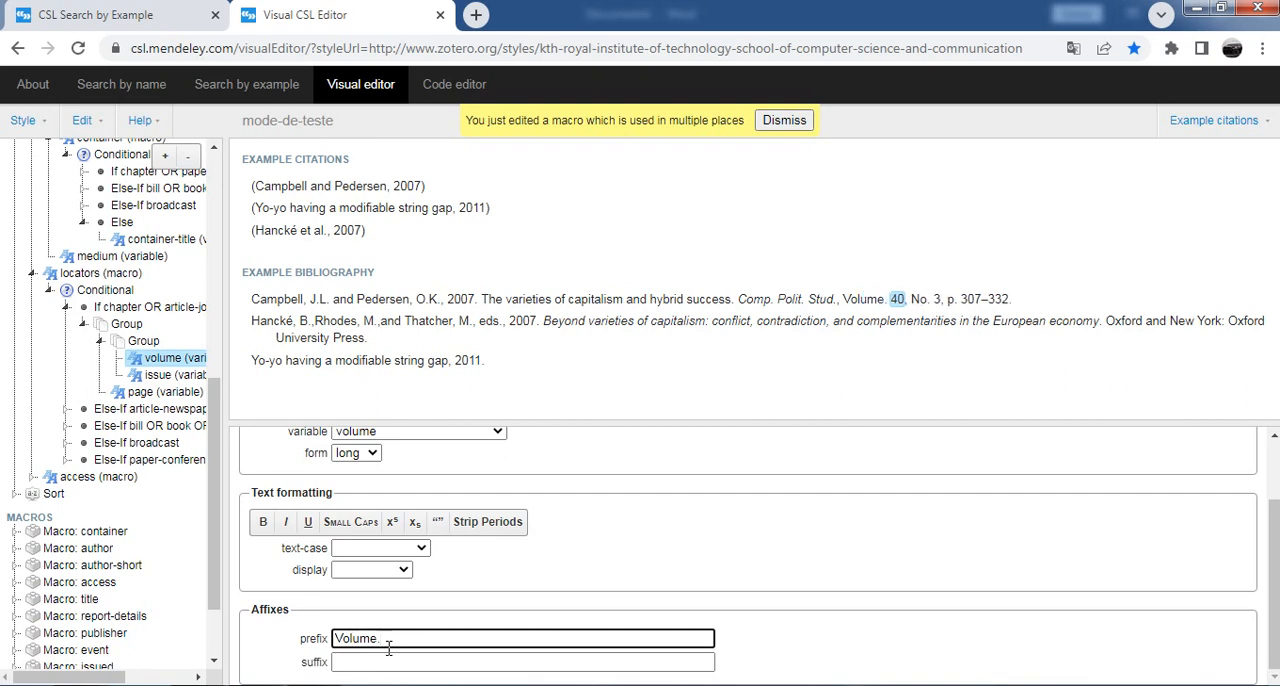
{"action": "key", "text": "BackSpace"}
{"action": "key", "text": "BackSpace"}
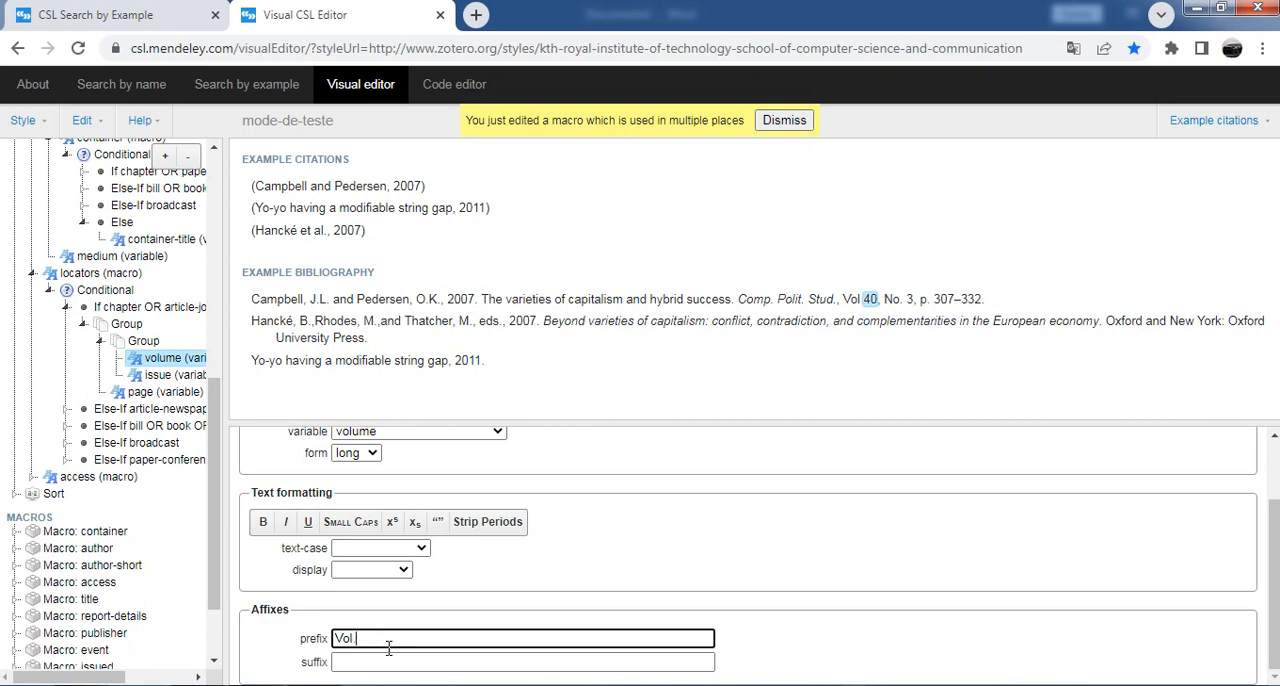
{"action": "type", "text": "."}
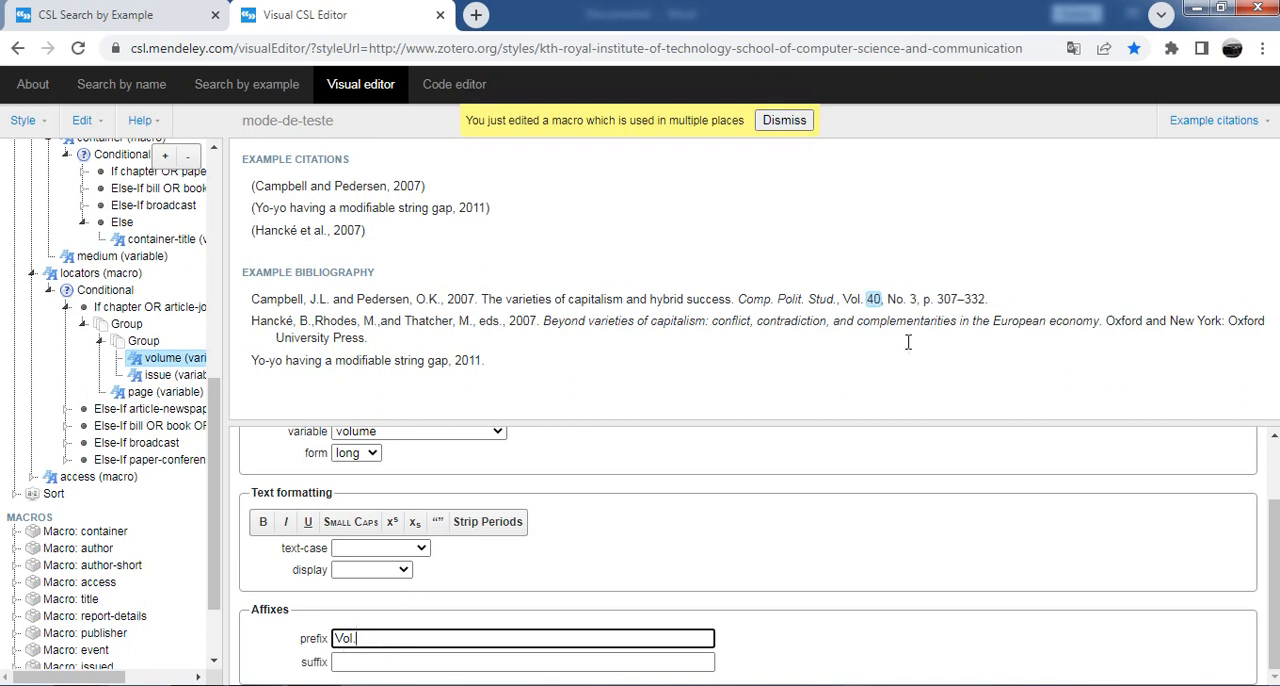
Step: Re-enter the comma as the delimiter of the group holding the volume and issue numbers
{"action": "left_click", "coordinate": [903, 306]}
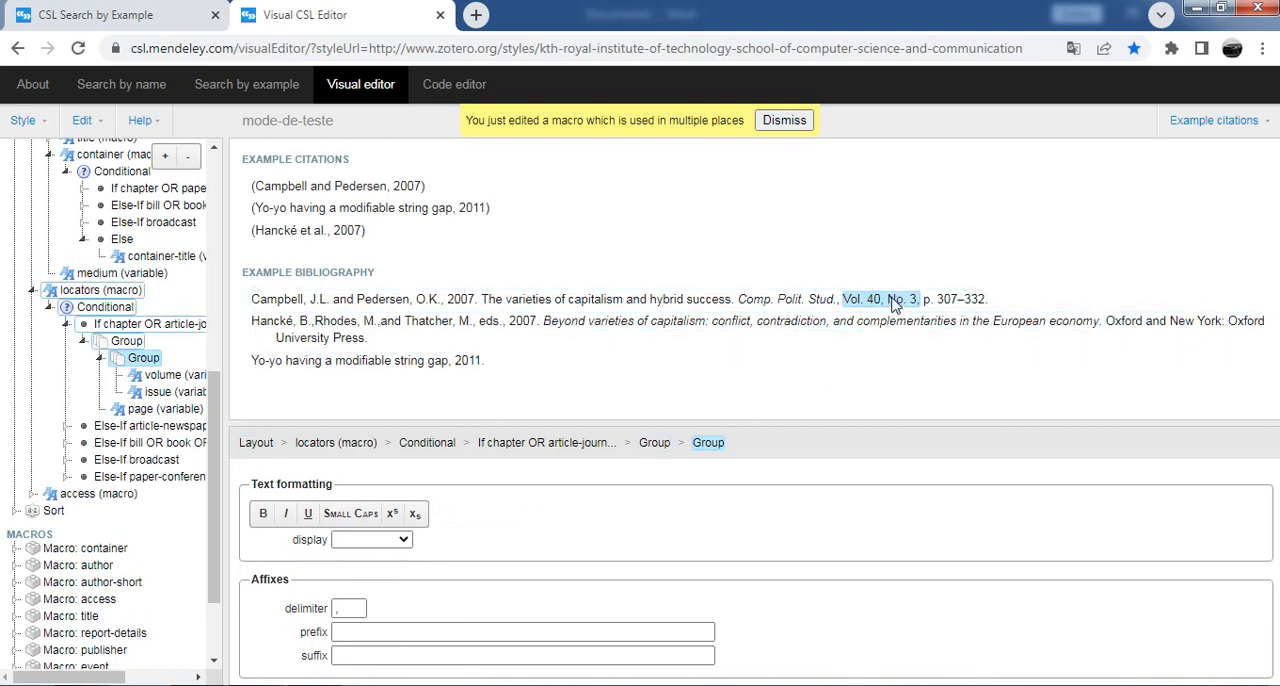
{"action": "left_click", "coordinate": [361, 612]}
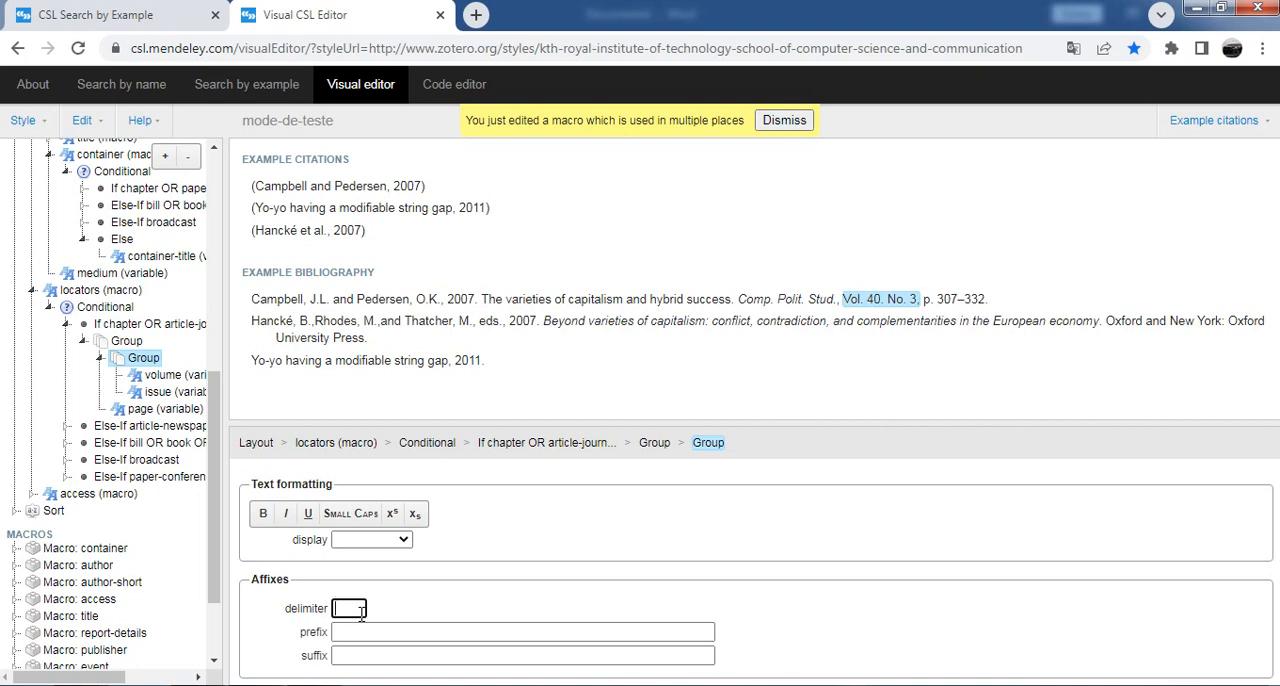
{"action": "type", "text": ","}
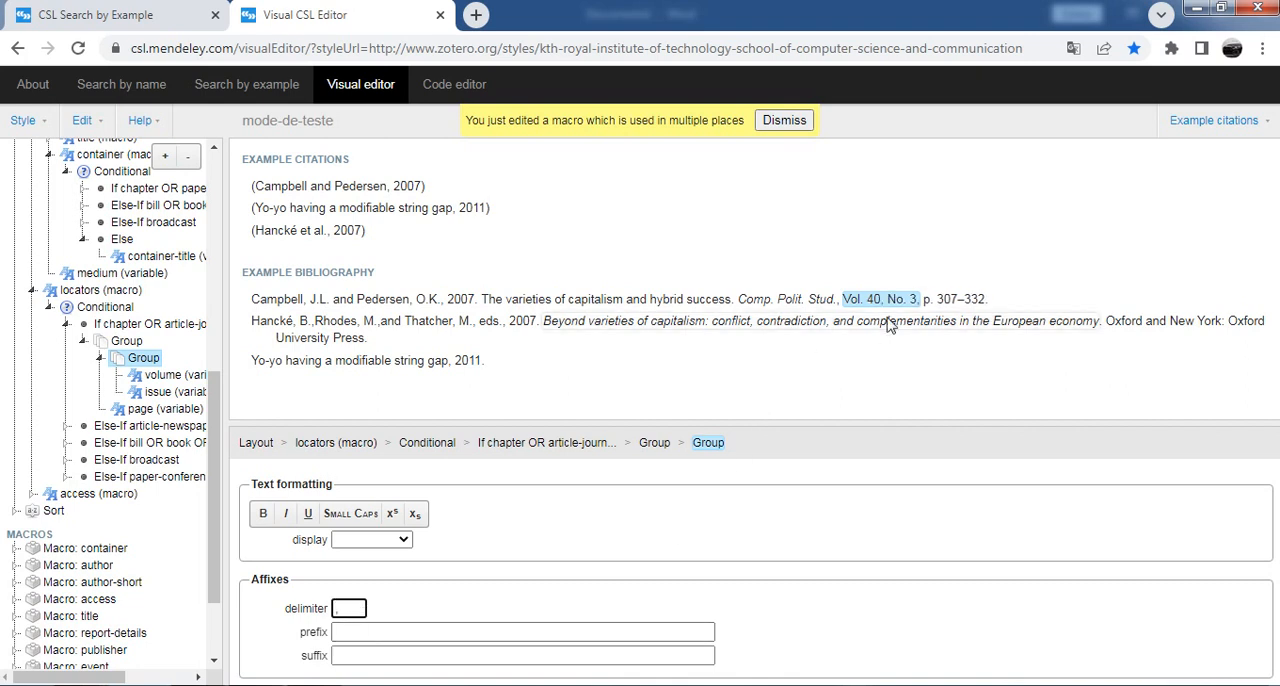
Step: Set the issue number's prefix to "N." and open the settings of the page range
{"action": "left_click", "coordinate": [914, 302]}
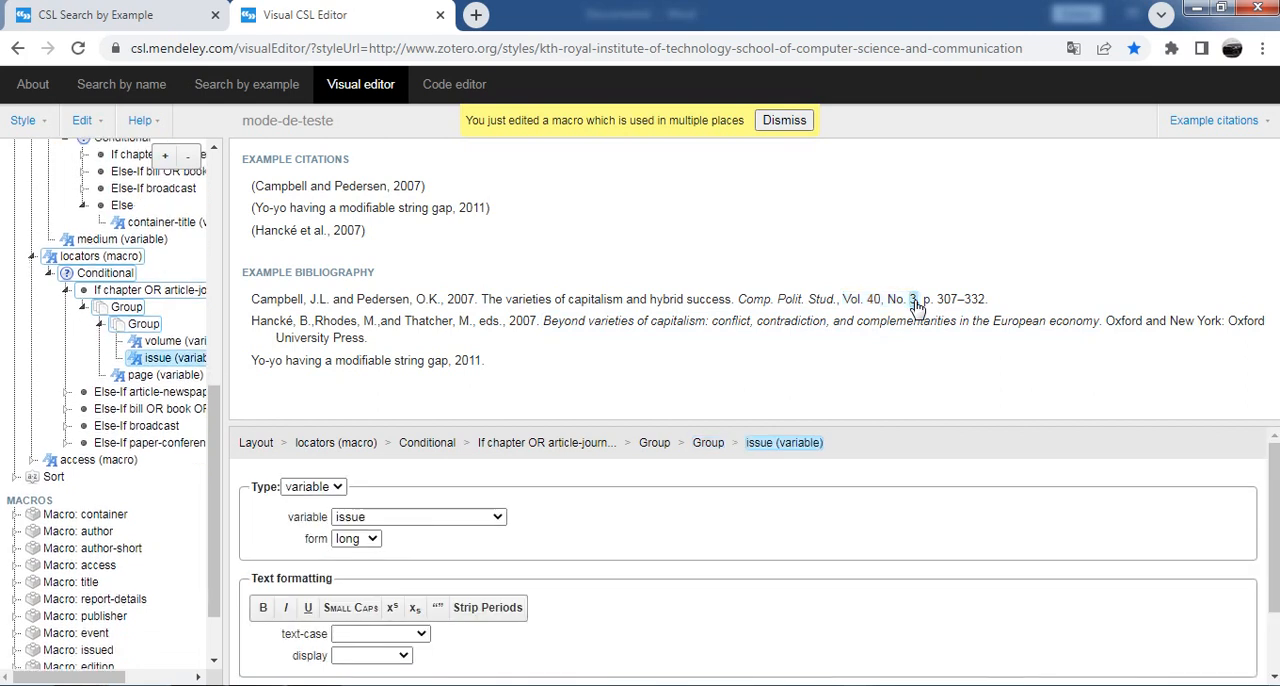
{"action": "scroll", "coordinate": [420, 590], "scroll_direction": "down", "scroll_amount": 1}
{"action": "left_click", "coordinate": [358, 639]}
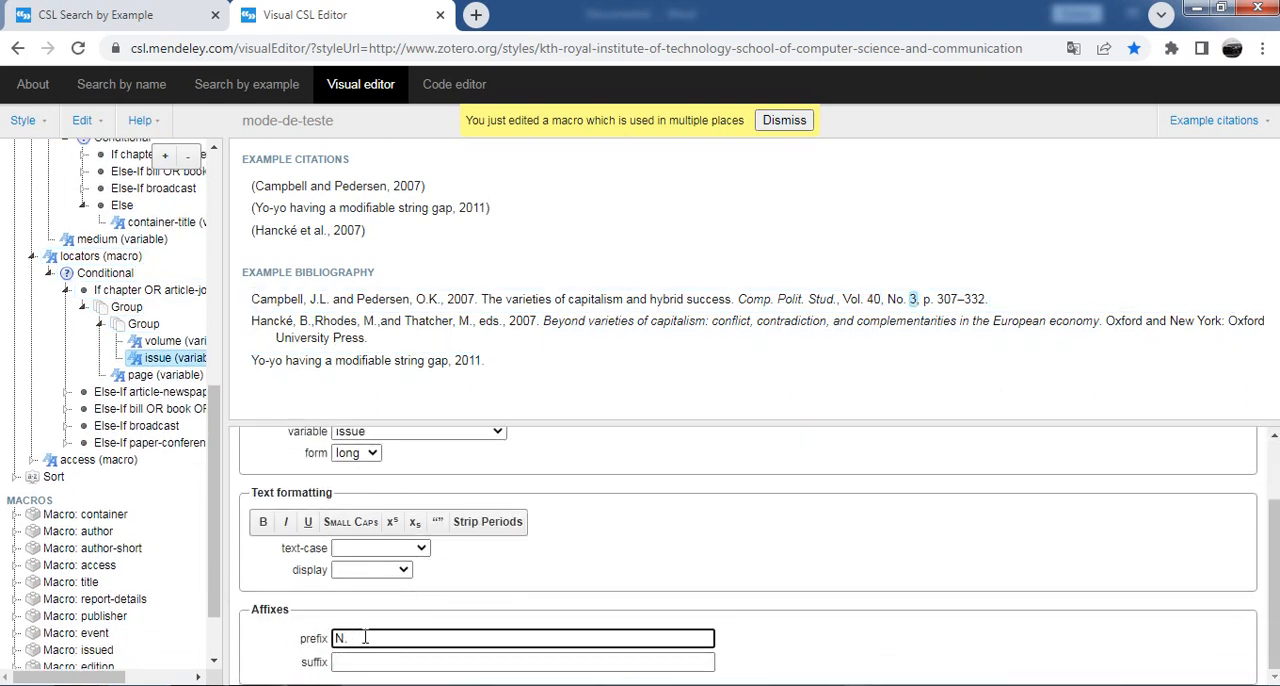
{"action": "left_click", "coordinate": [950, 302]}
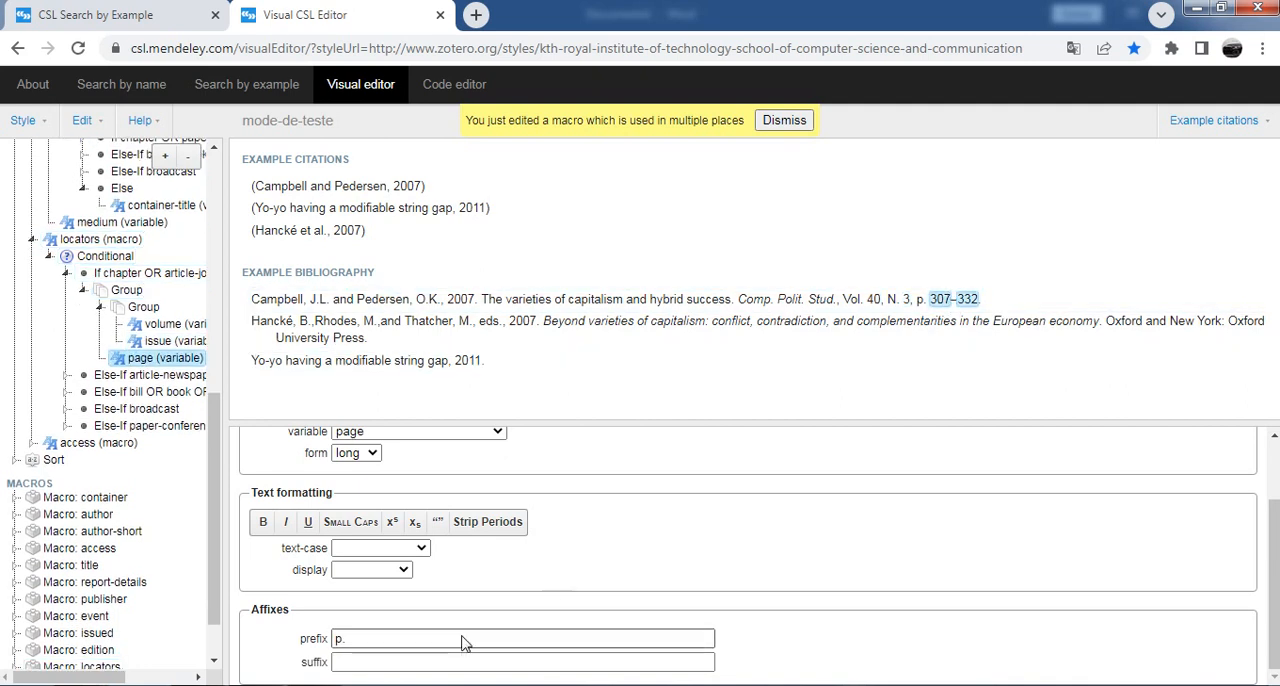
{"action": "scroll", "coordinate": [663, 600], "scroll_direction": "up", "scroll_amount": 1}
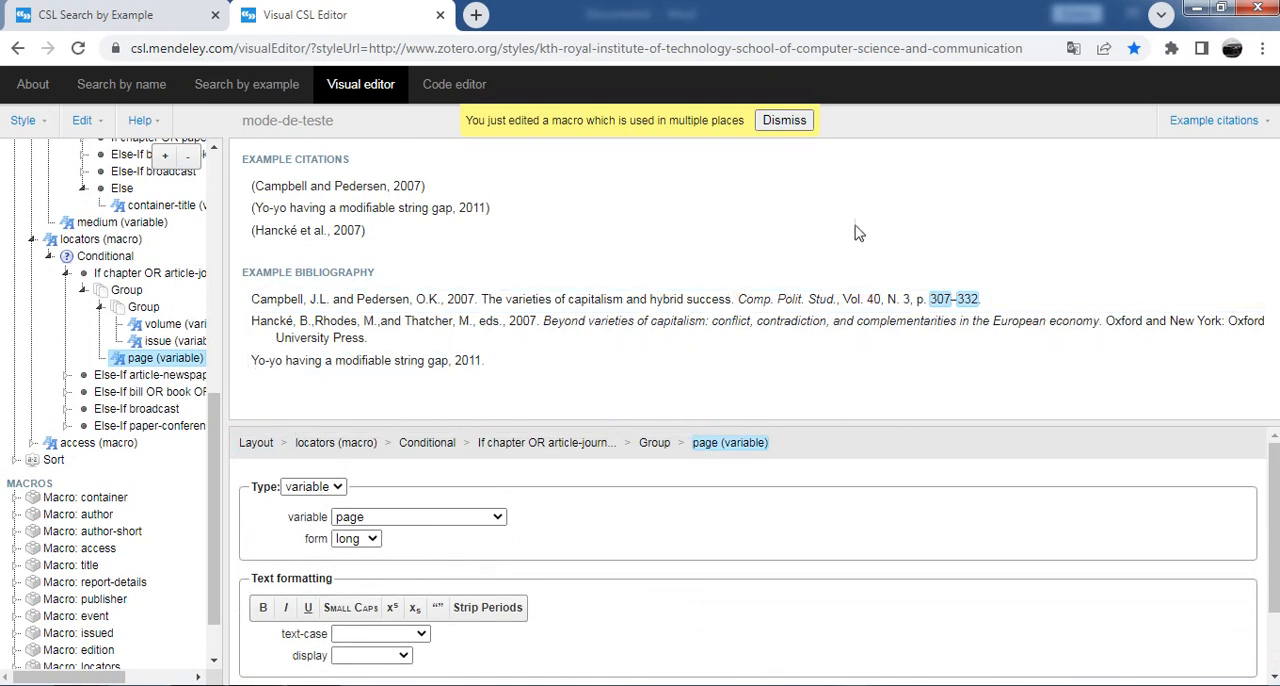
Step: Open the Name settings of the authors in the example citations and check the available name forms
{"action": "left_click", "coordinate": [316, 195]}
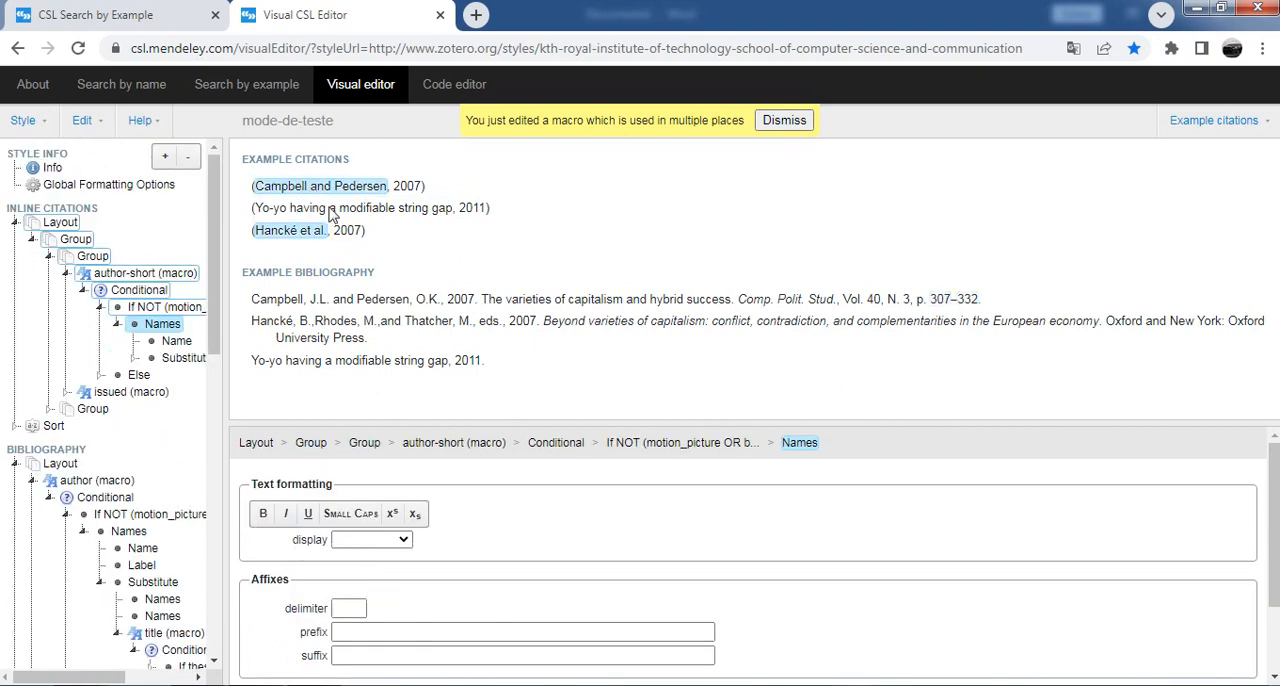
{"action": "left_click", "coordinate": [178, 343]}
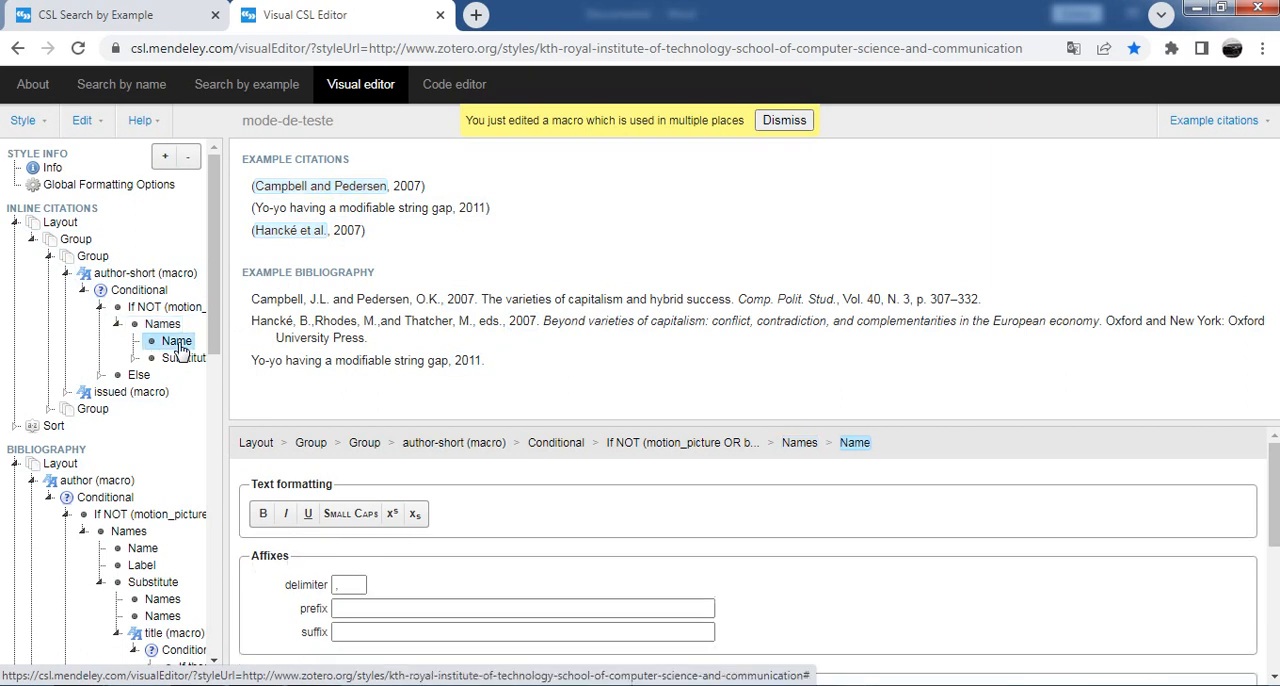
{"action": "left_click", "coordinate": [343, 586]}
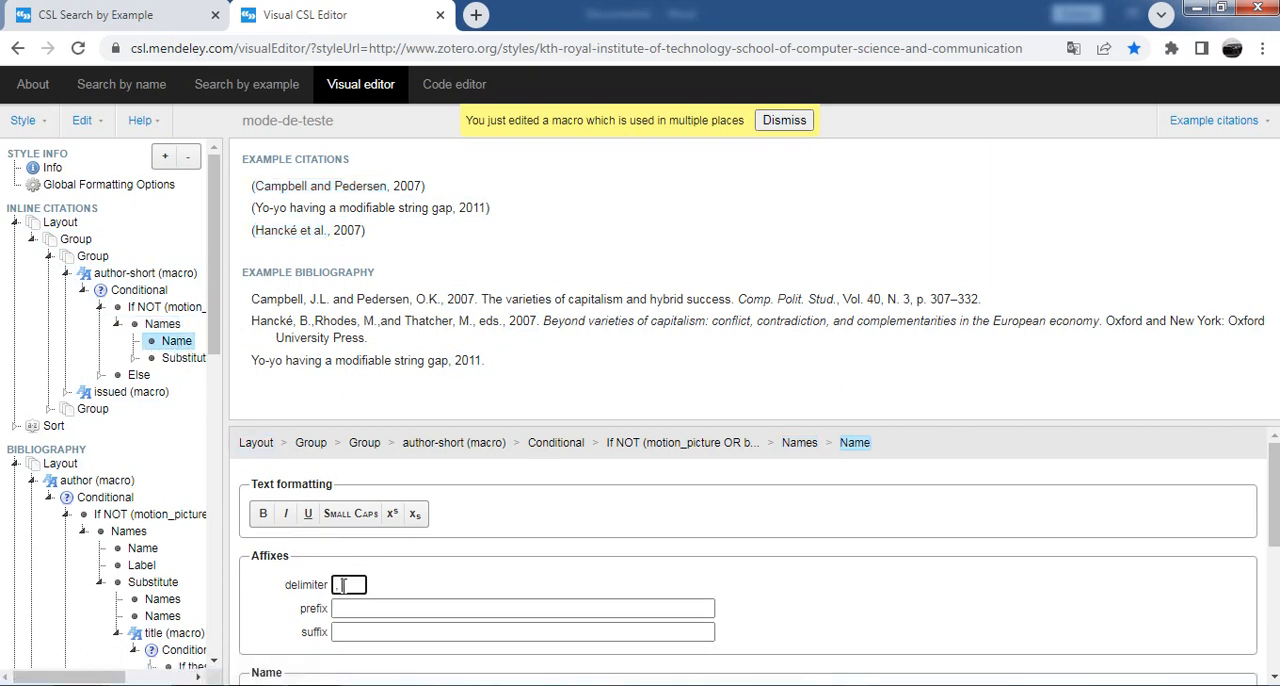
{"action": "scroll", "coordinate": [370, 588], "scroll_direction": "down", "scroll_amount": 2}
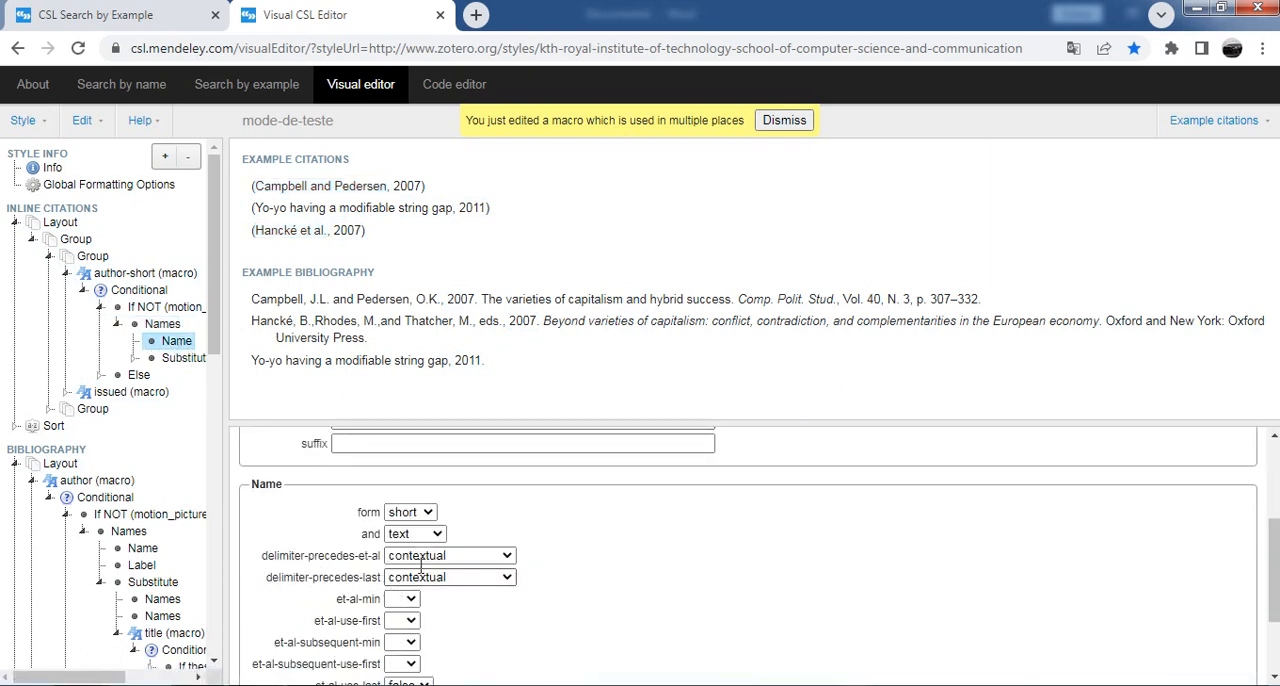
{"action": "left_click", "coordinate": [426, 514]}
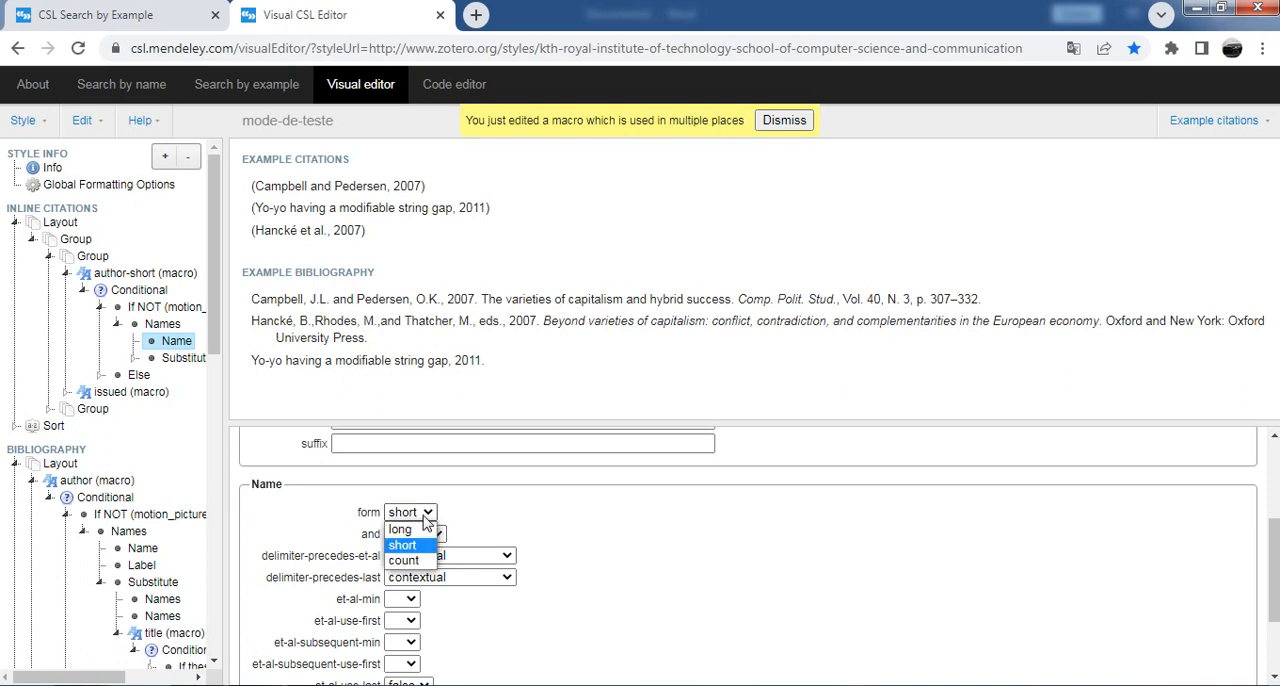
{"action": "left_click", "coordinate": [424, 516]}
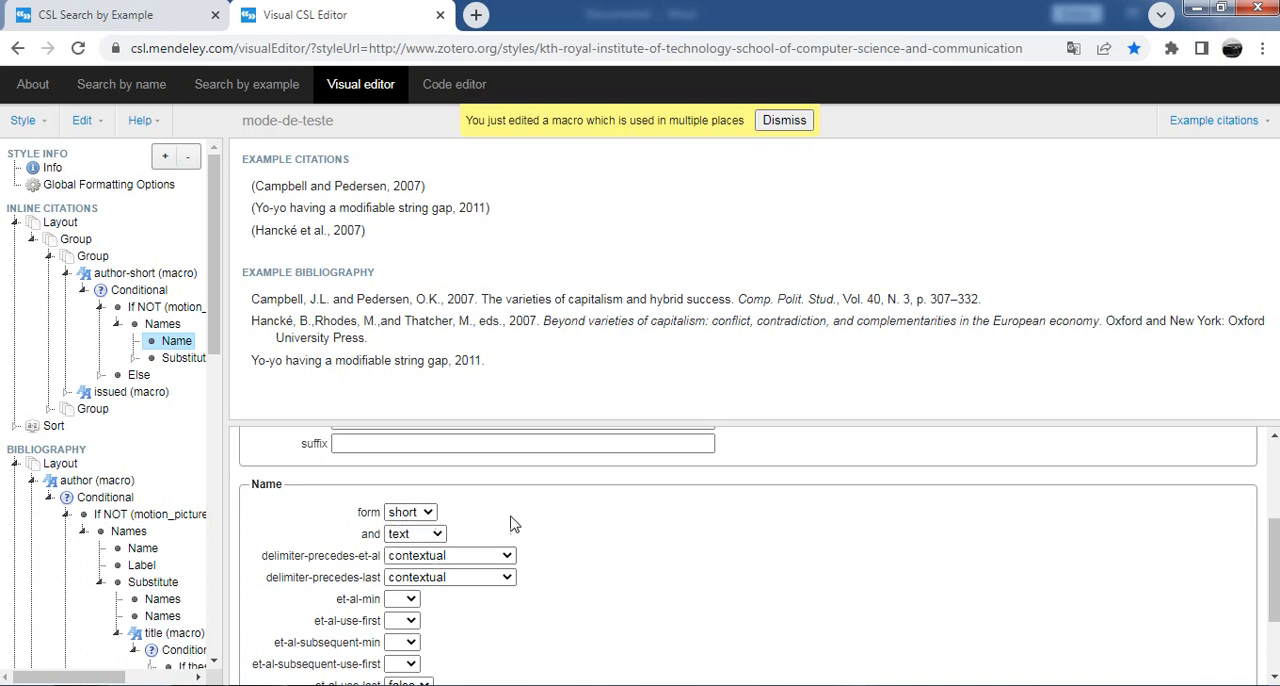
Step: Try symbol as the "and" option between the in-text citation authors, switching it back to text
{"action": "left_click", "coordinate": [424, 536]}
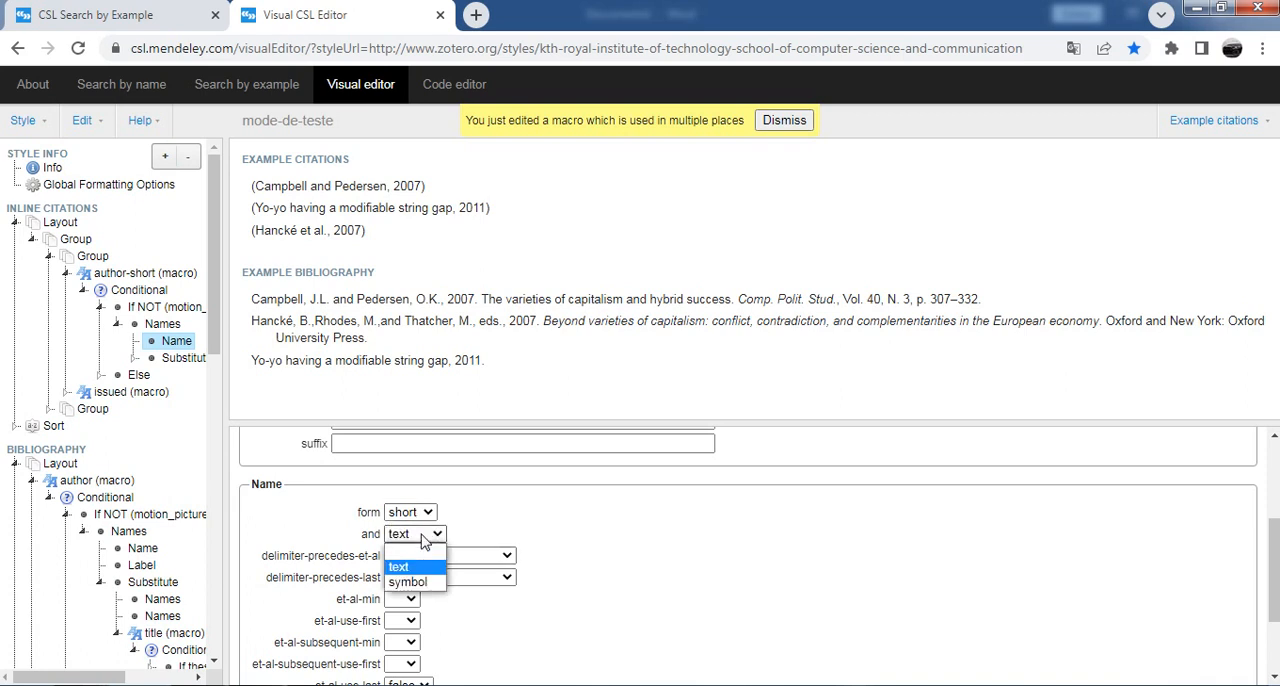
{"action": "left_click", "coordinate": [408, 582]}
{"action": "left_click", "coordinate": [410, 534]}
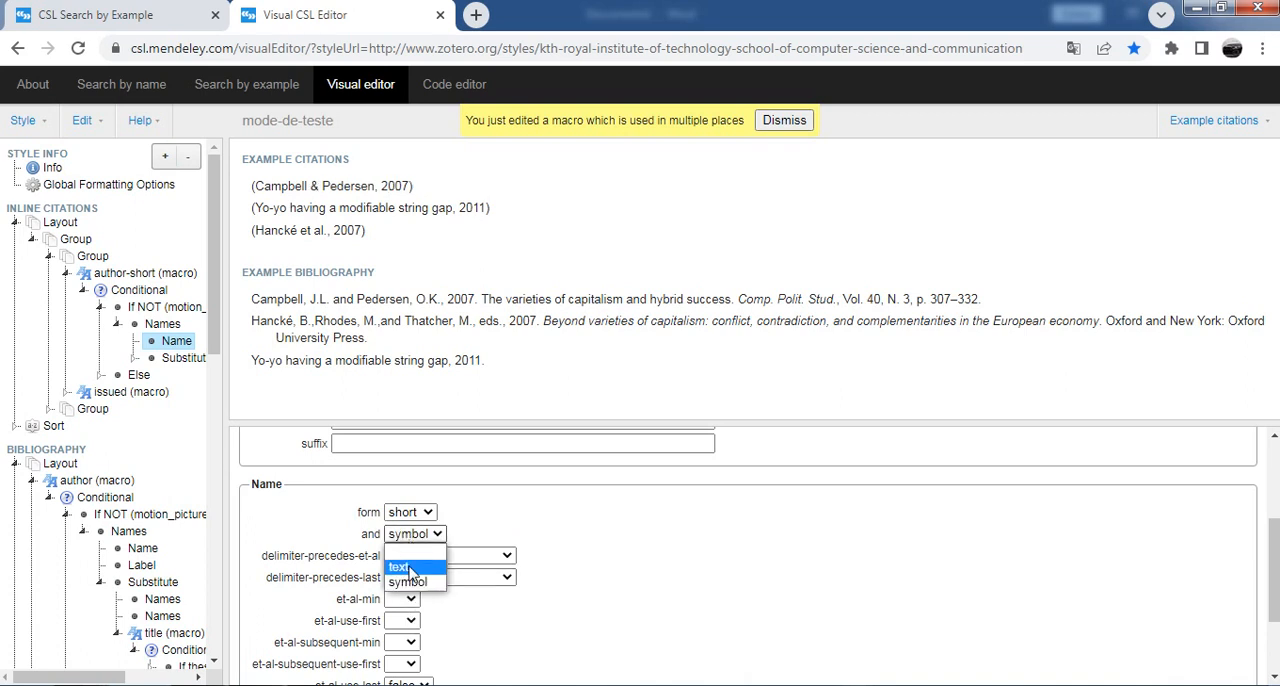
{"action": "left_click", "coordinate": [410, 561]}
Step: Try an et-al-min of 2 for the in-text citation authors, clear it again and check the remaining name options down to sort-separator
{"action": "scroll", "coordinate": [525, 555], "scroll_direction": "down", "scroll_amount": 1}
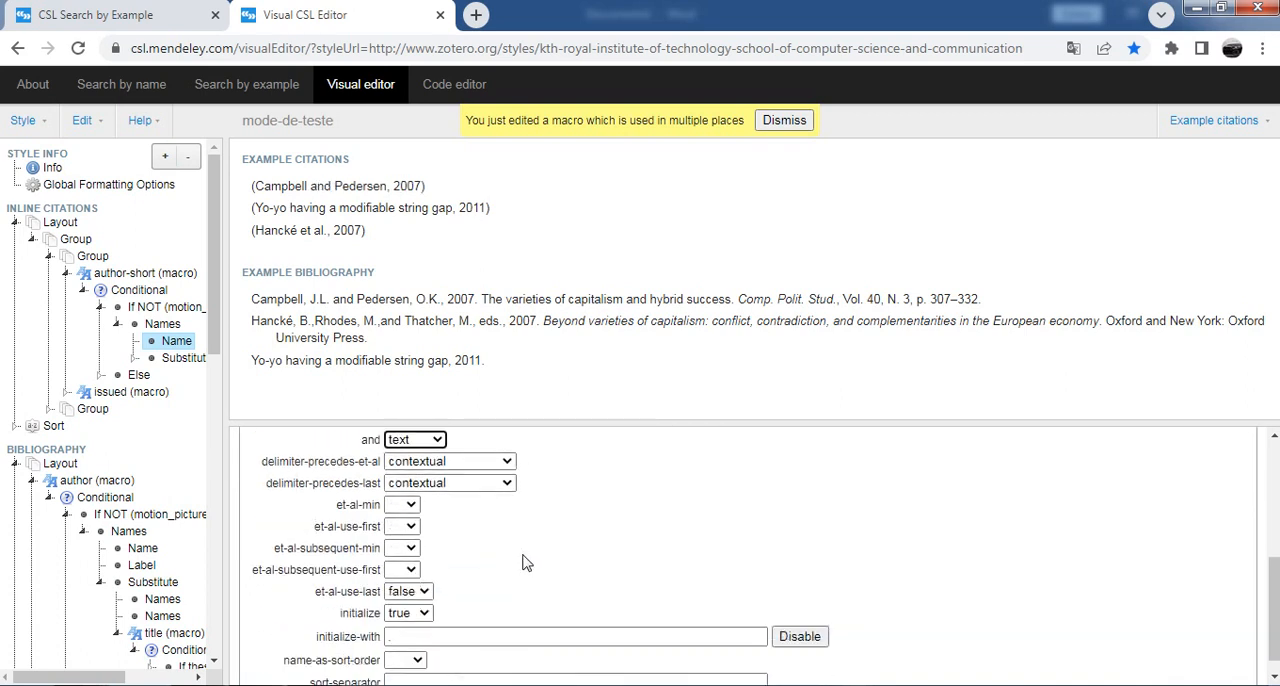
{"action": "left_click", "coordinate": [408, 508]}
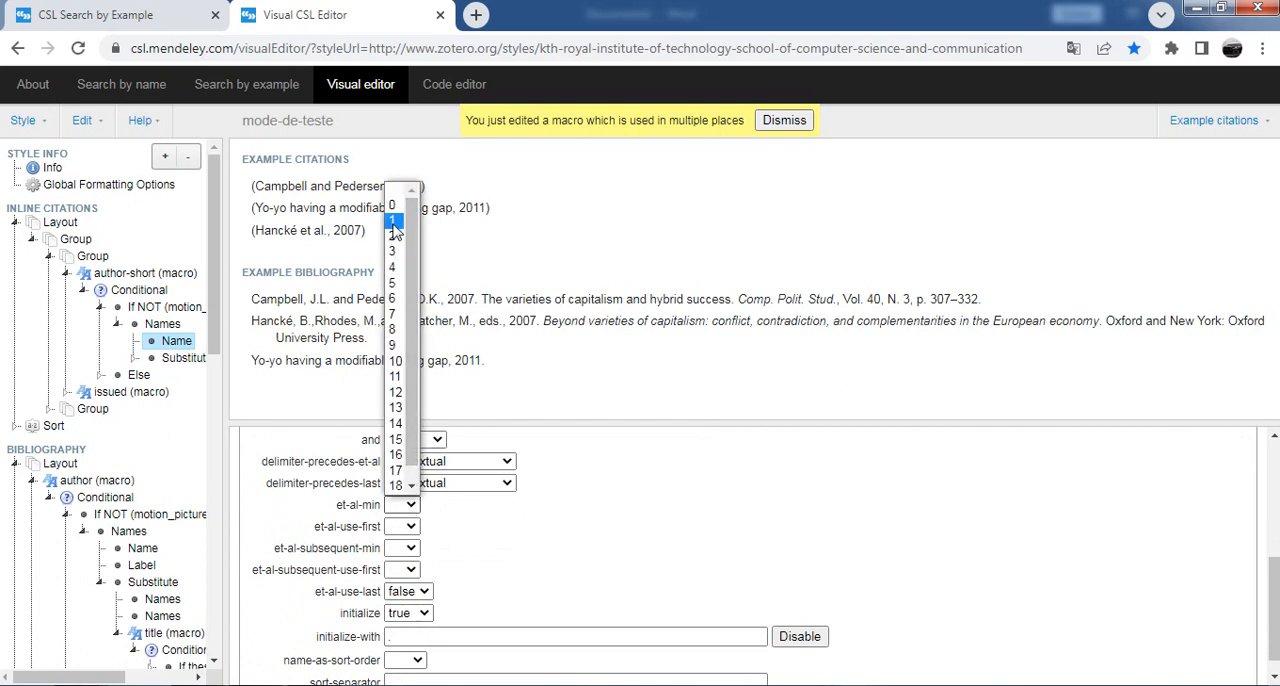
{"action": "key", "text": "Escape"}
{"action": "key", "text": "2"}
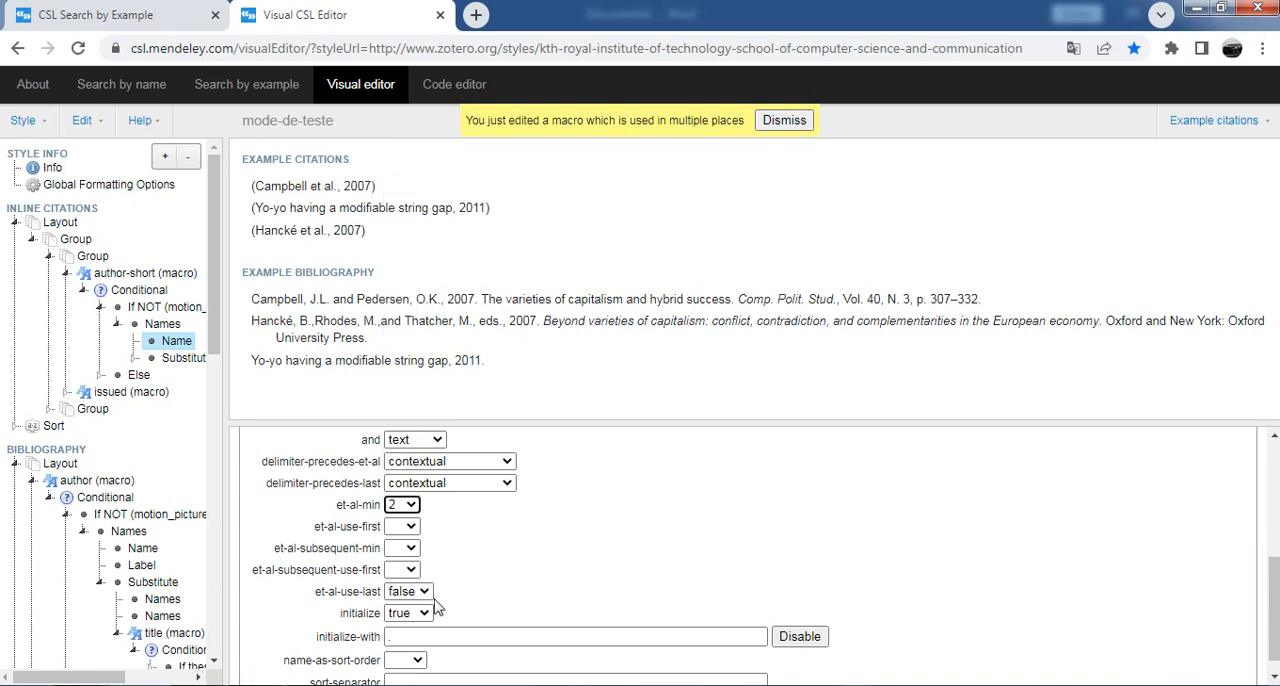
{"action": "left_click", "coordinate": [406, 508]}
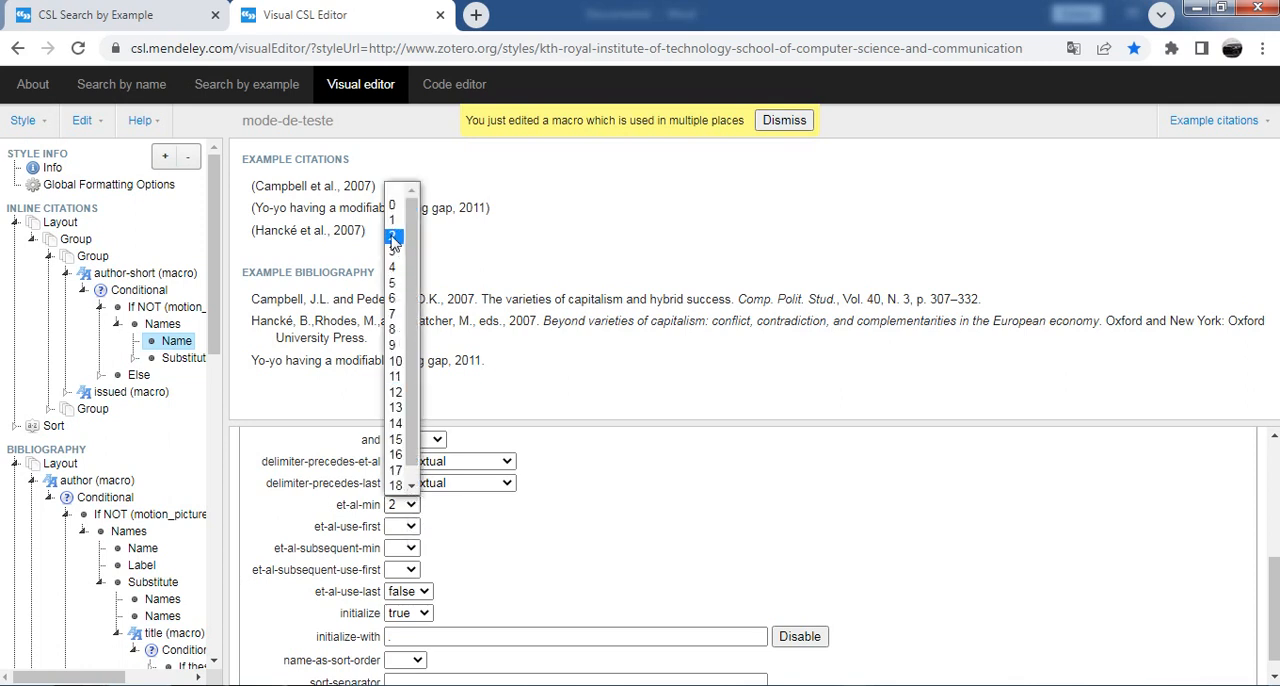
{"action": "left_click", "coordinate": [393, 190]}
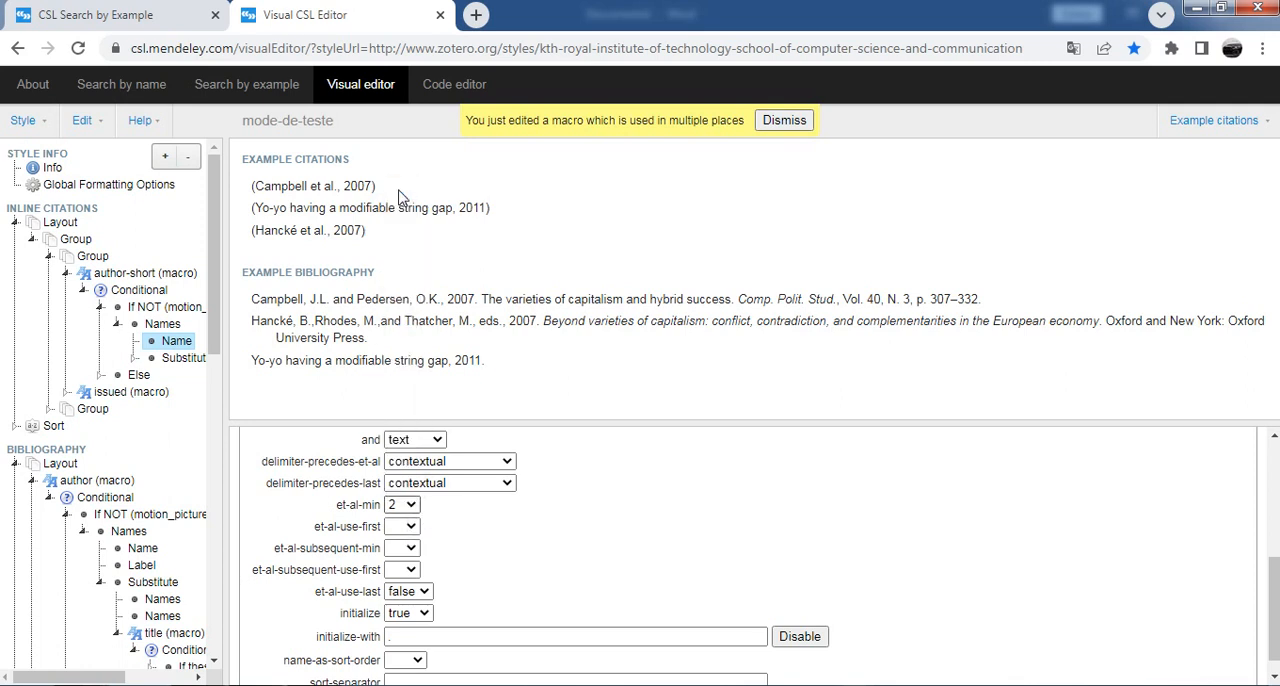
{"action": "scroll", "coordinate": [588, 540], "scroll_direction": "down", "scroll_amount": 1}
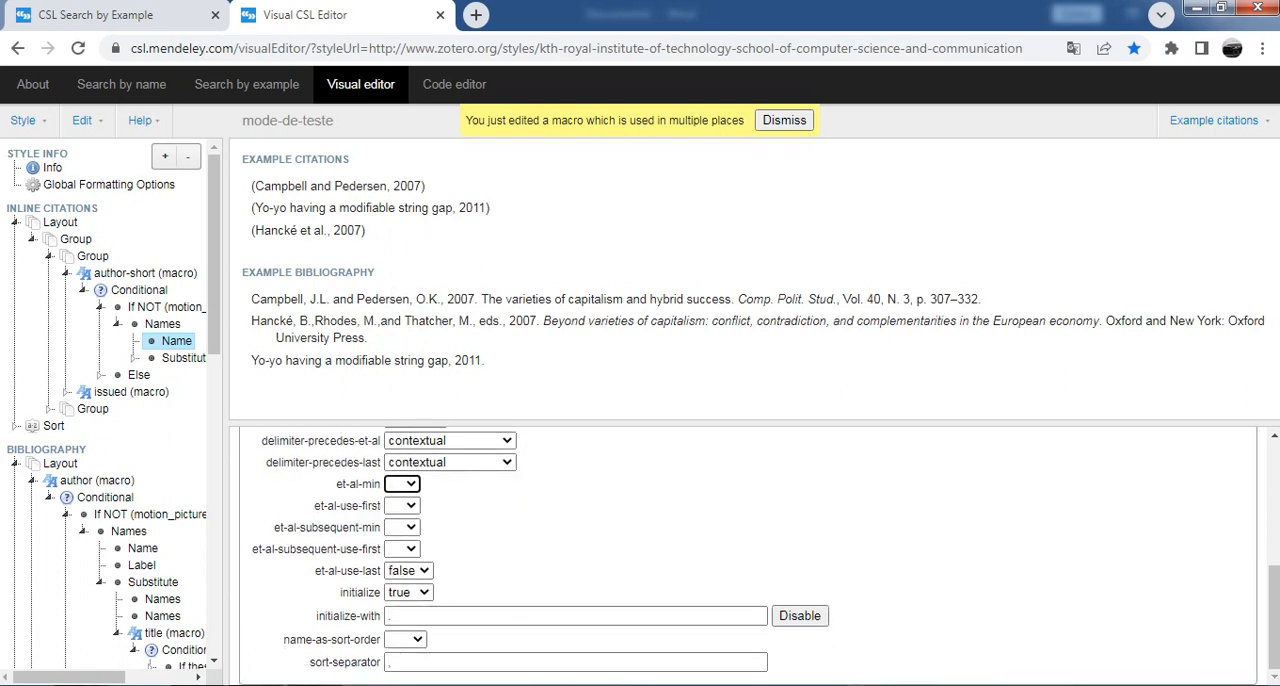
{"action": "left_click", "coordinate": [432, 662]}
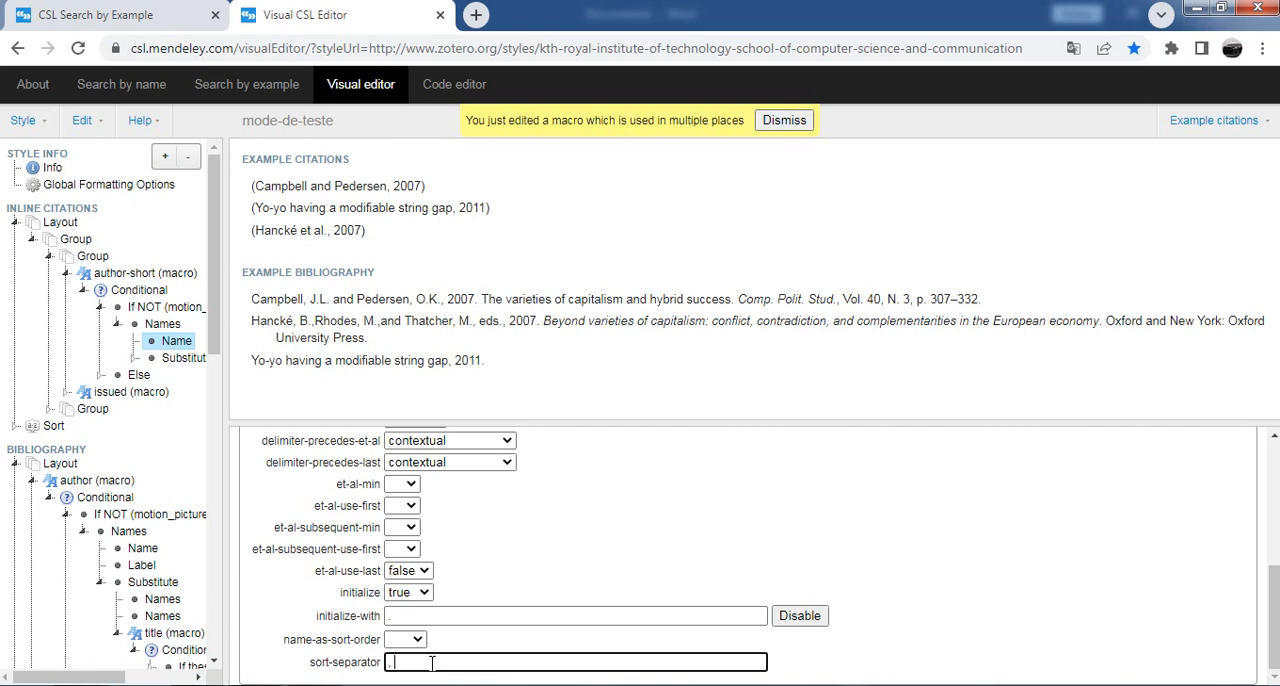
Step: Try bold and italic formatting on the in-text citation author names, switching each one off again
{"action": "scroll", "coordinate": [523, 527], "scroll_direction": "up", "scroll_amount": 4}
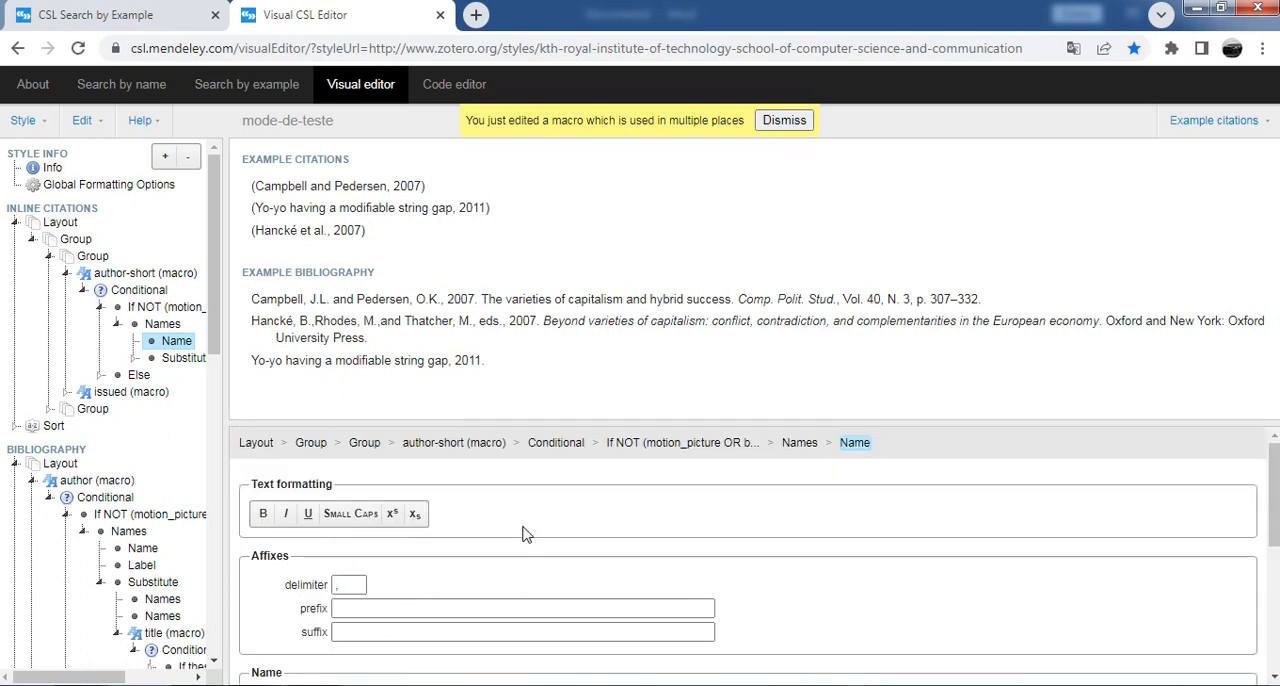
{"action": "left_click", "coordinate": [264, 514]}
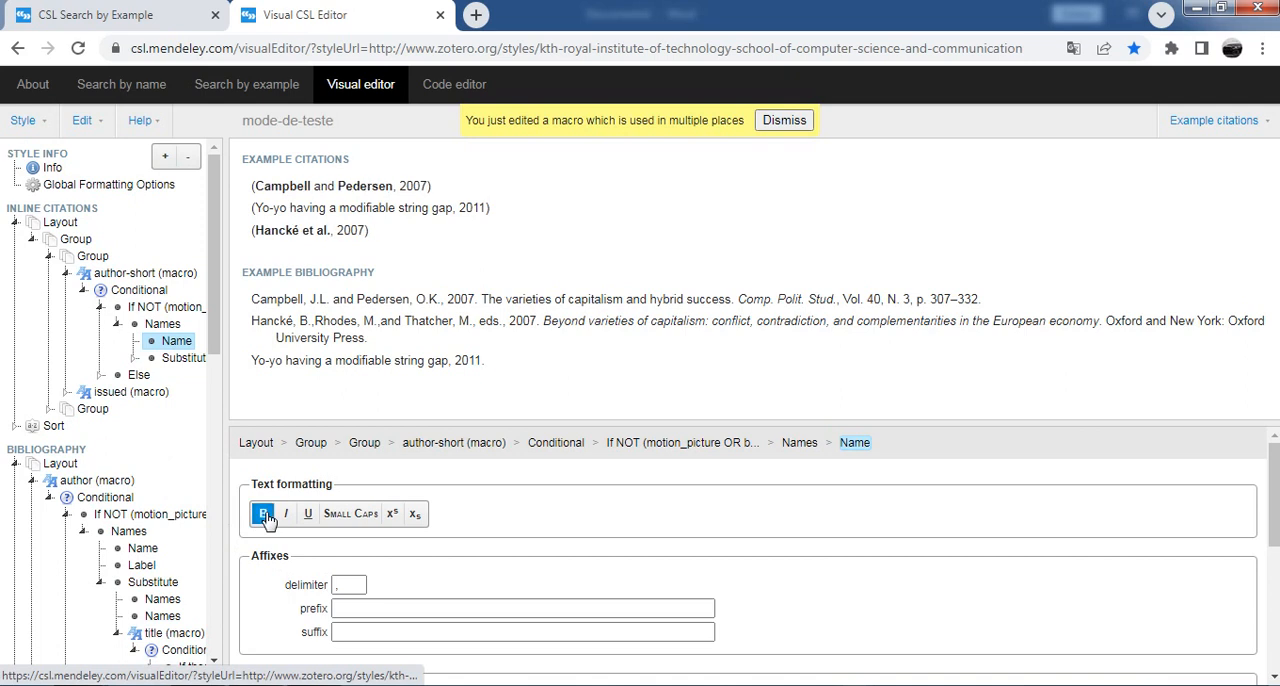
{"action": "left_click", "coordinate": [264, 515]}
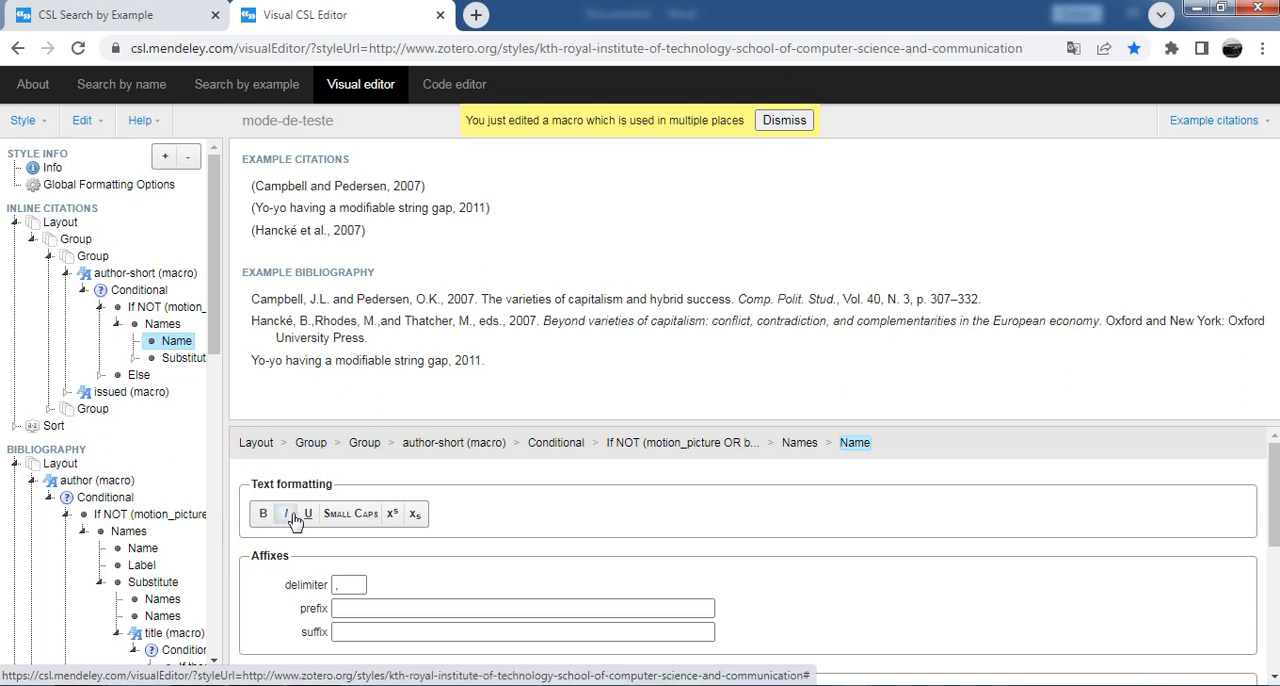
{"action": "left_click", "coordinate": [288, 514]}
{"action": "left_click", "coordinate": [295, 522]}
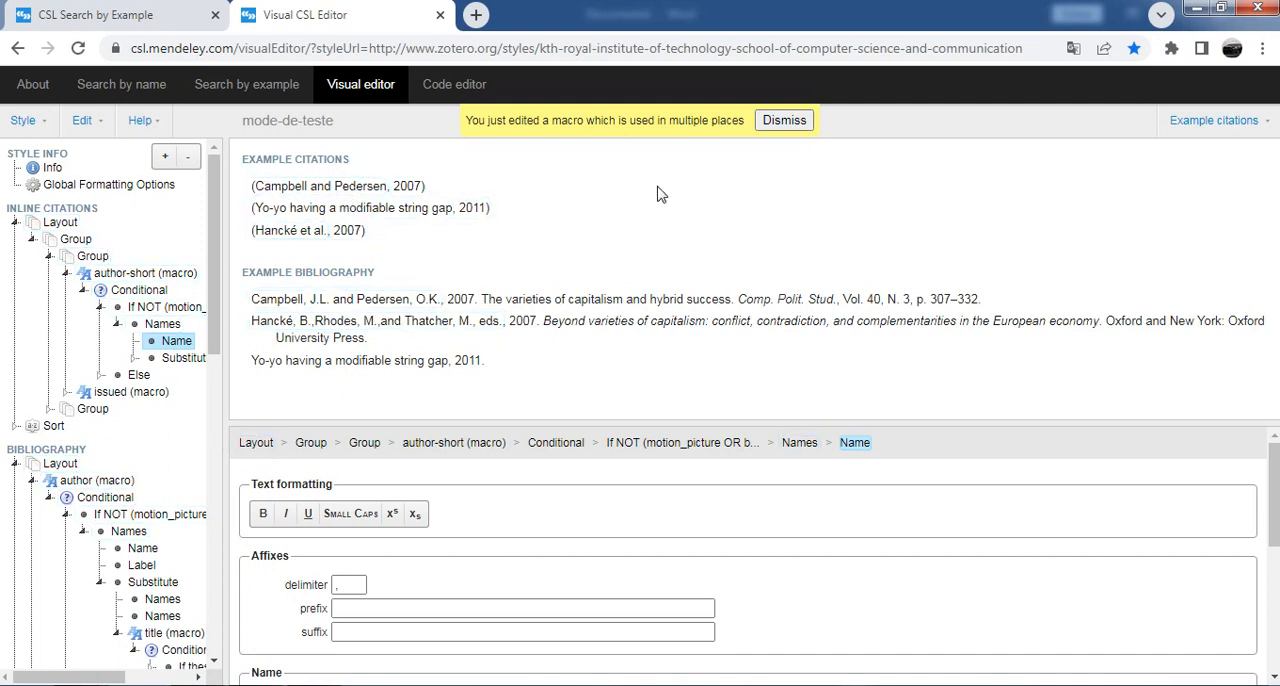
Step: Save the edited citation style, open it in Mendeley Desktop and maximise that window
{"action": "mouse_move", "coordinate": [43, 130]}
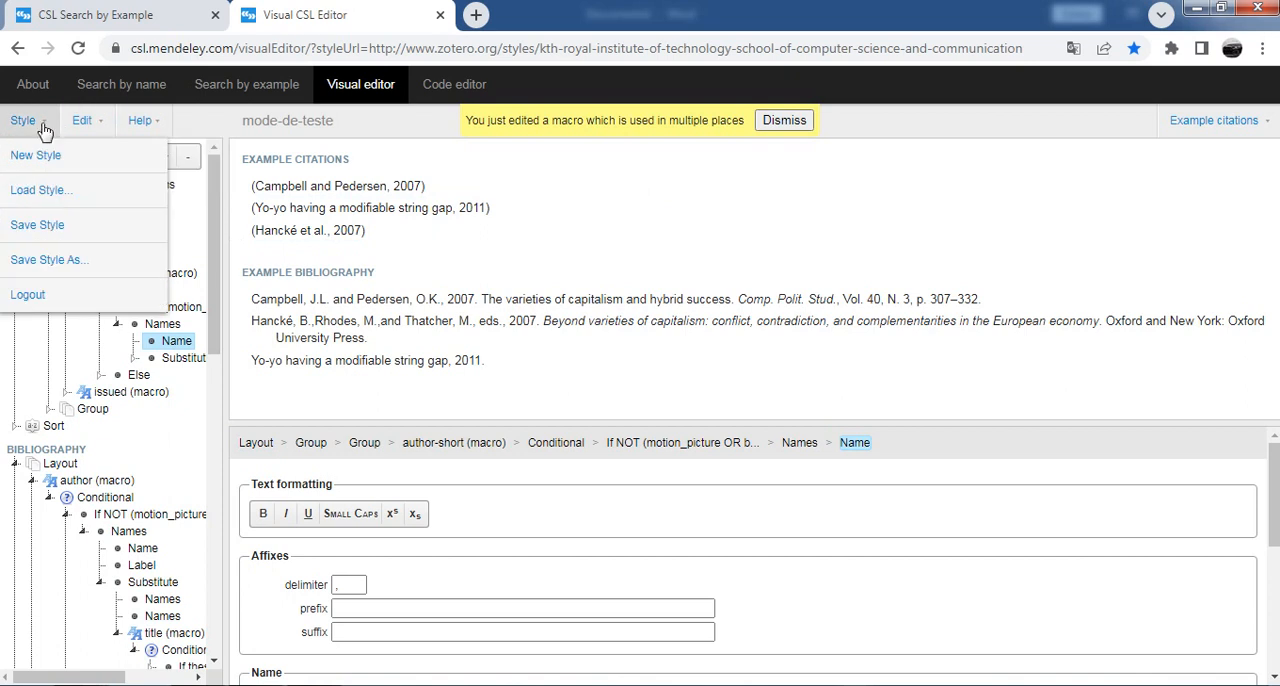
{"action": "left_click", "coordinate": [44, 228]}
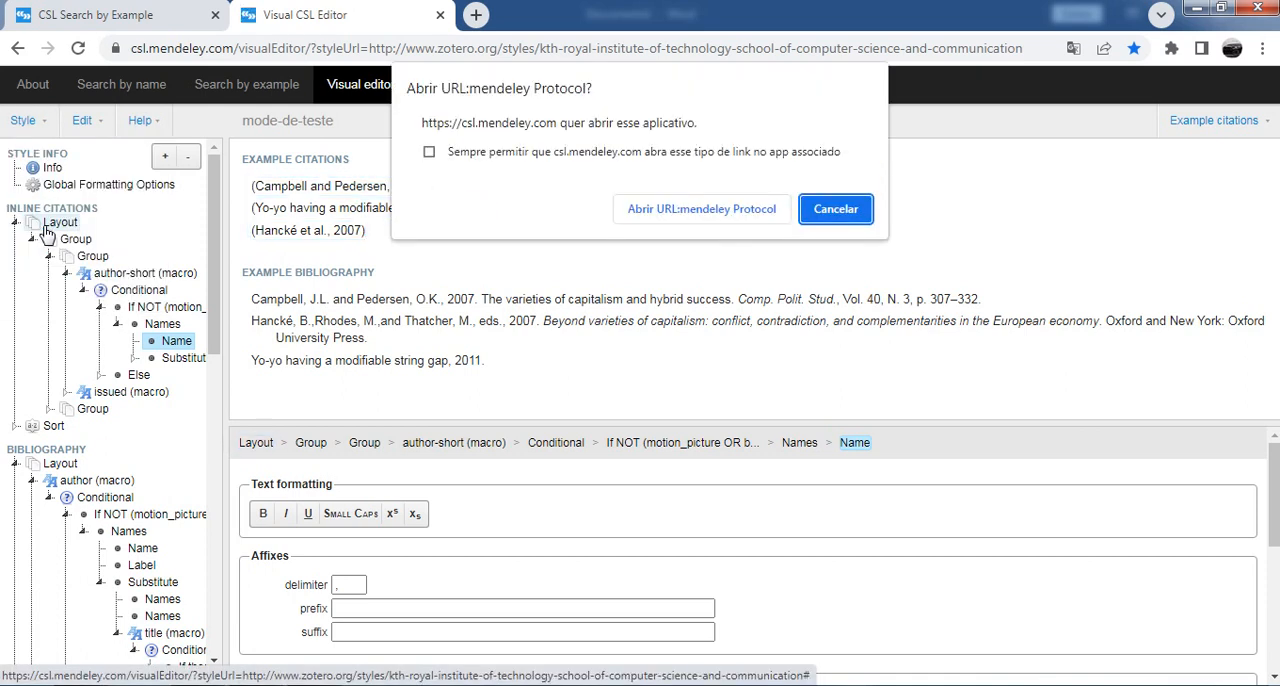
{"action": "left_click", "coordinate": [709, 226]}
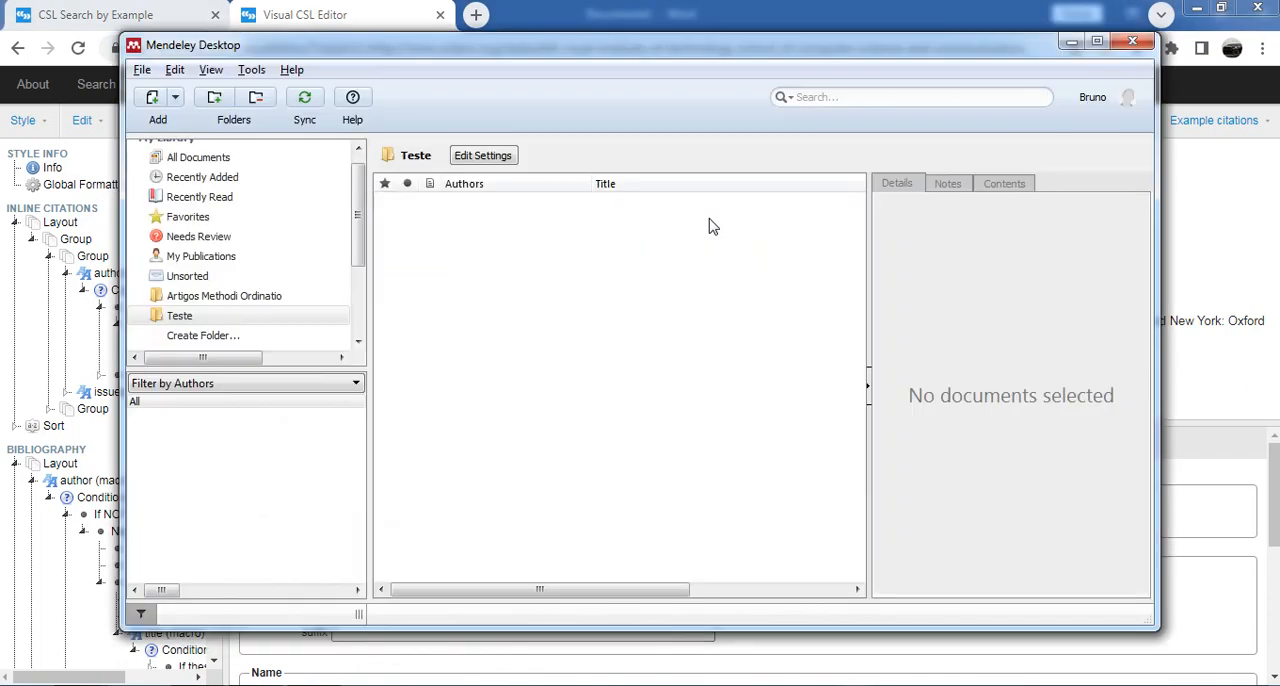
{"action": "left_click", "coordinate": [1096, 44]}
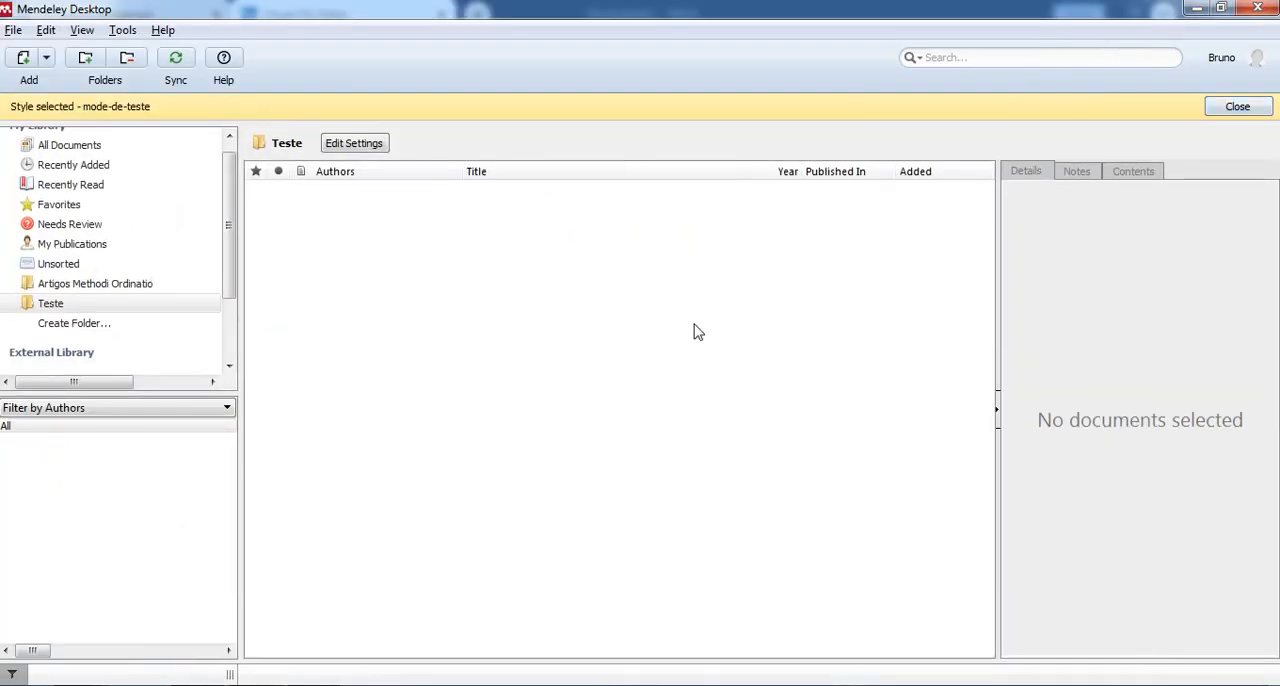
Step: Choose mode-de-teste as the style to use among the installed citation styles and close the citation style settings
{"action": "left_click", "coordinate": [82, 30]}
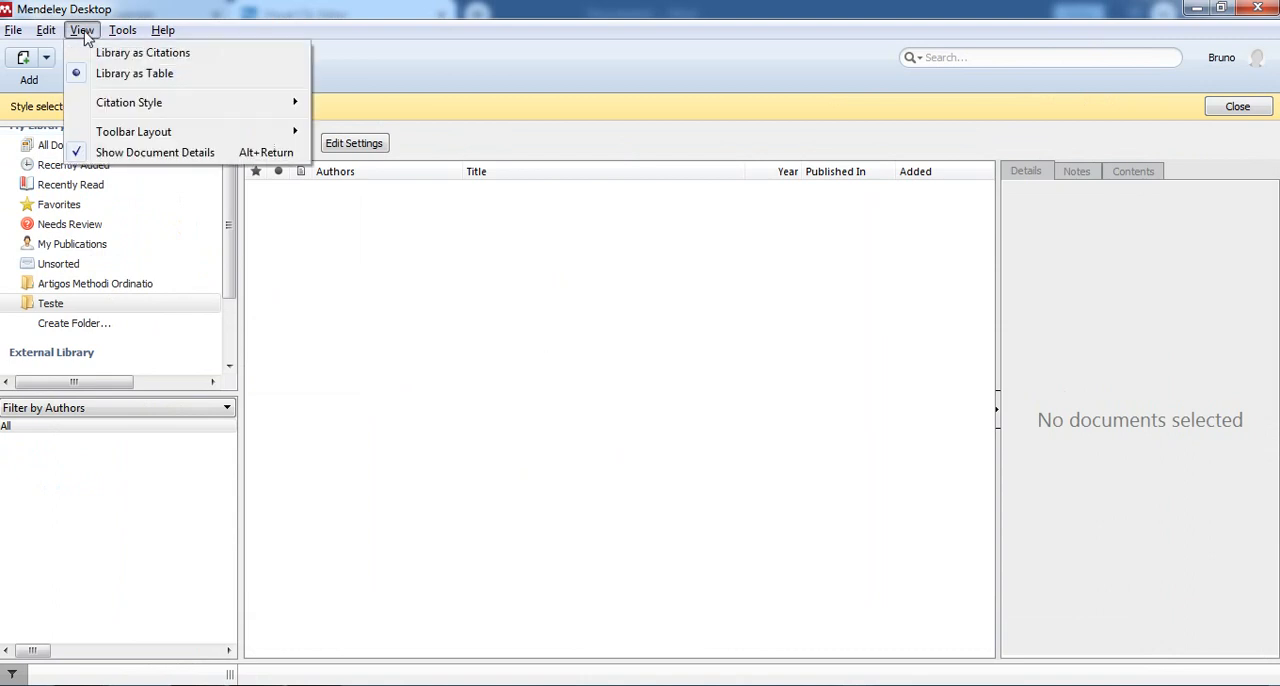
{"action": "mouse_move", "coordinate": [151, 104]}
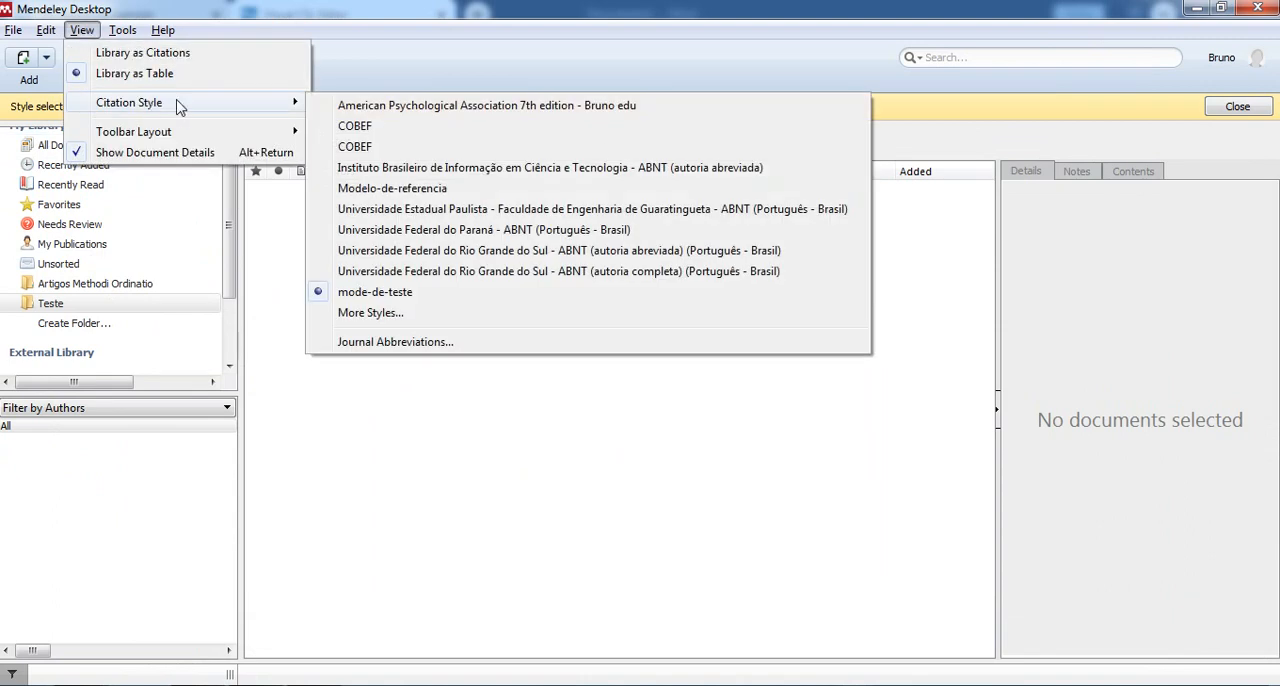
{"action": "left_click", "coordinate": [455, 357]}
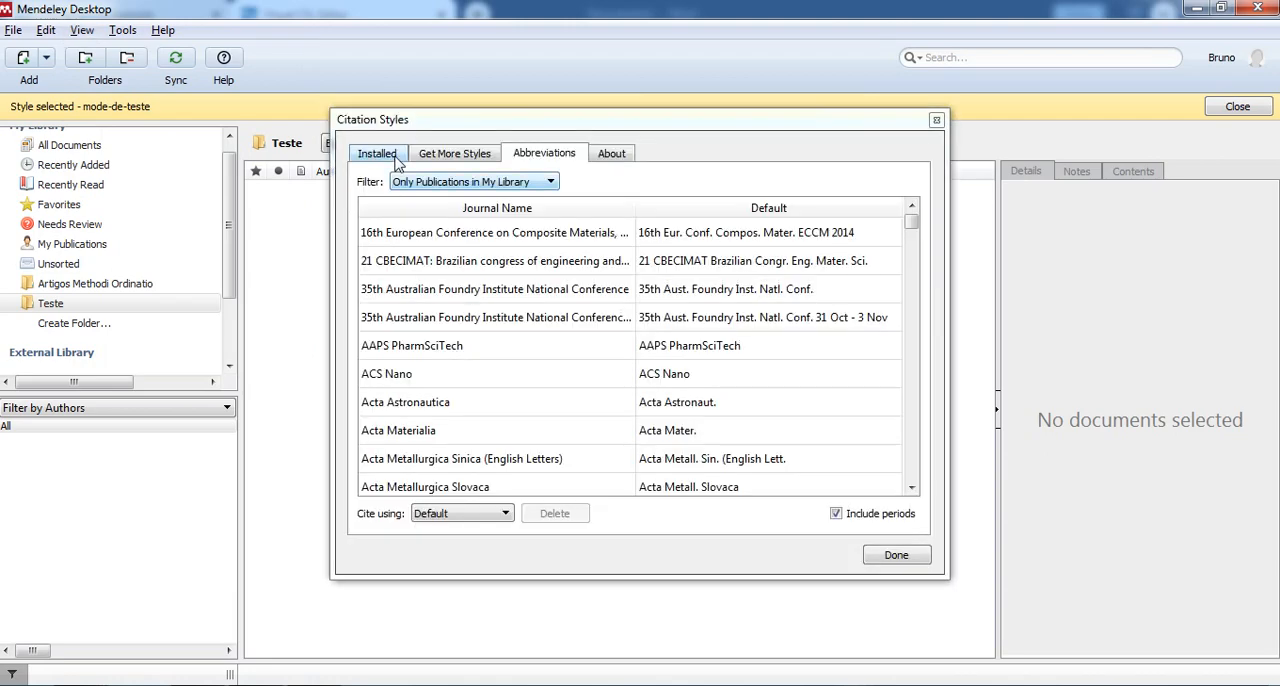
{"action": "left_click", "coordinate": [394, 156]}
{"action": "left_click_drag", "start_coordinate": [910, 433], "coordinate": [910, 480]}
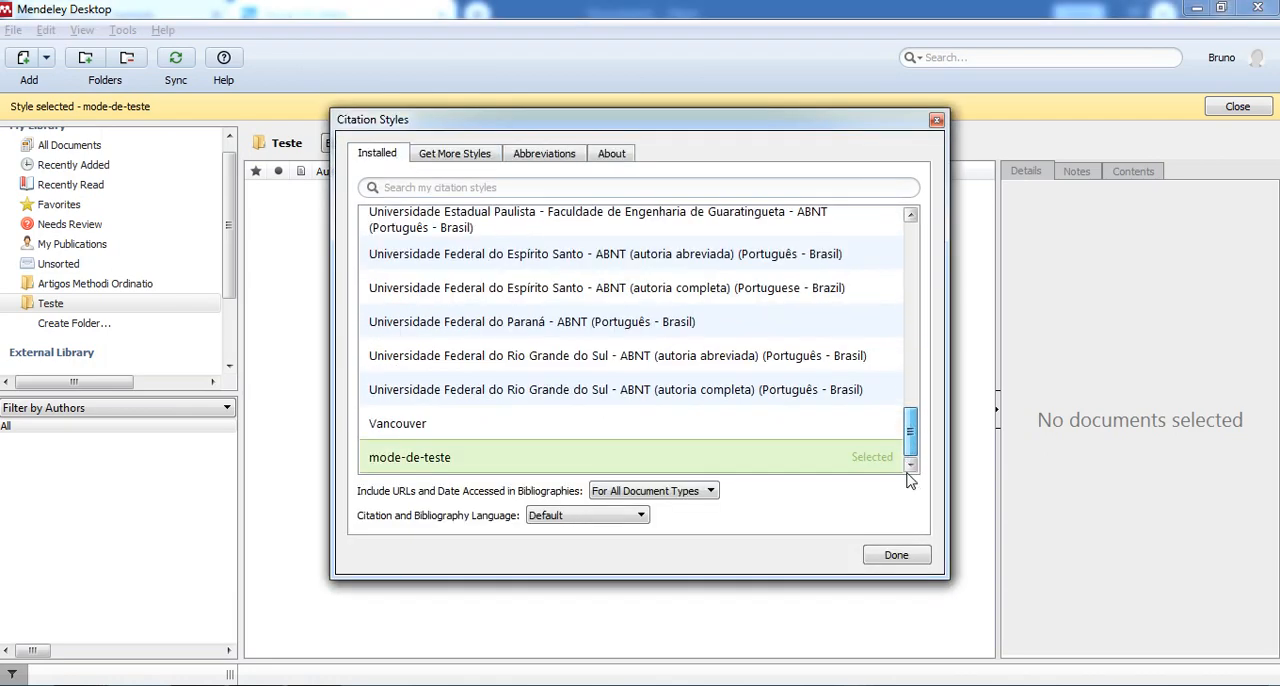
{"action": "left_click", "coordinate": [423, 460]}
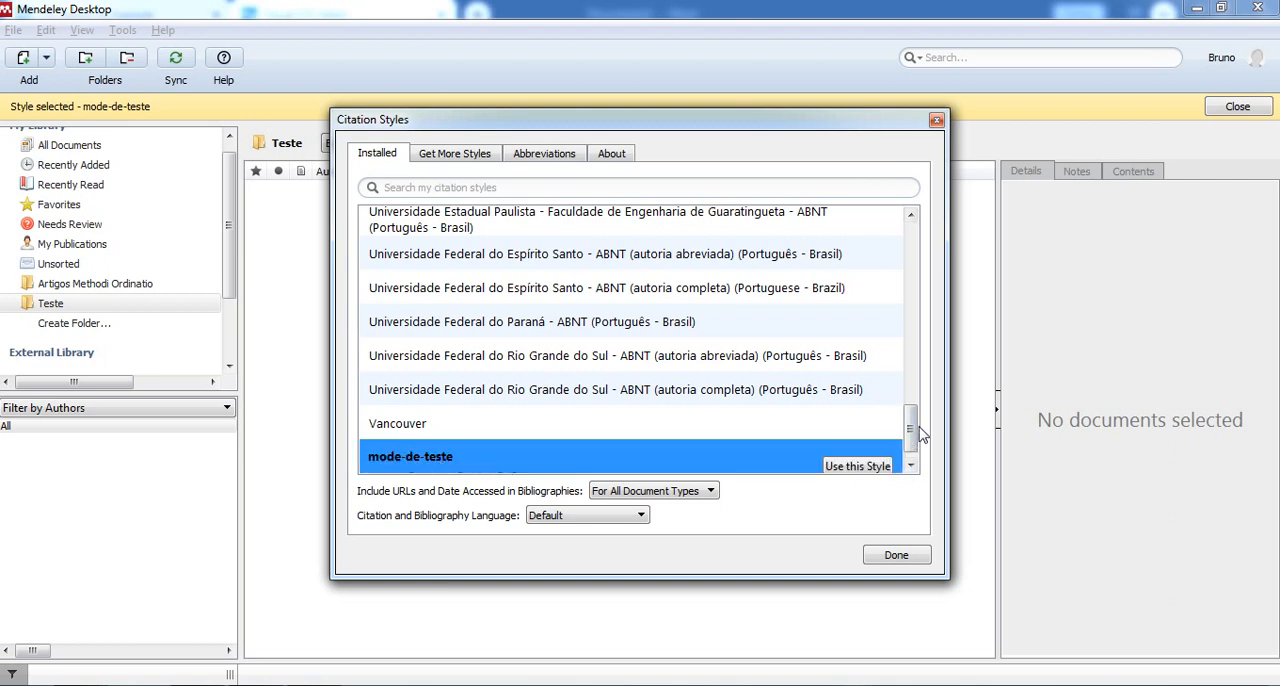
{"action": "left_click", "coordinate": [911, 465]}
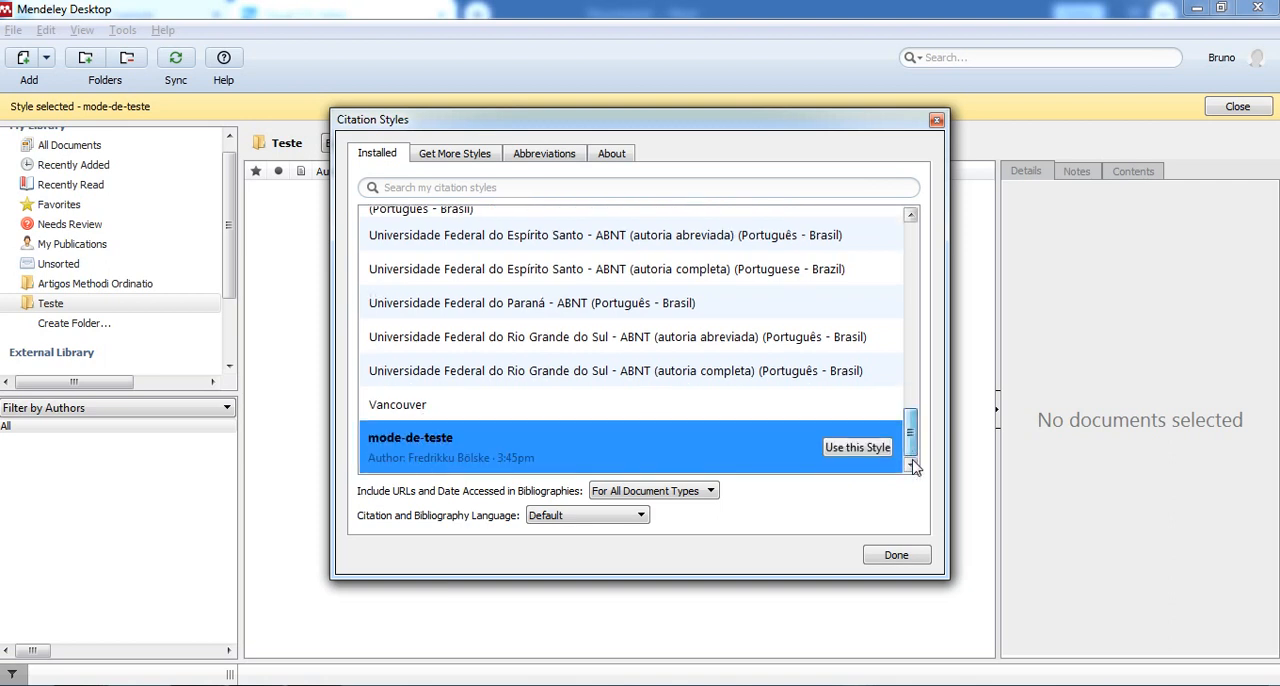
{"action": "left_click", "coordinate": [860, 448]}
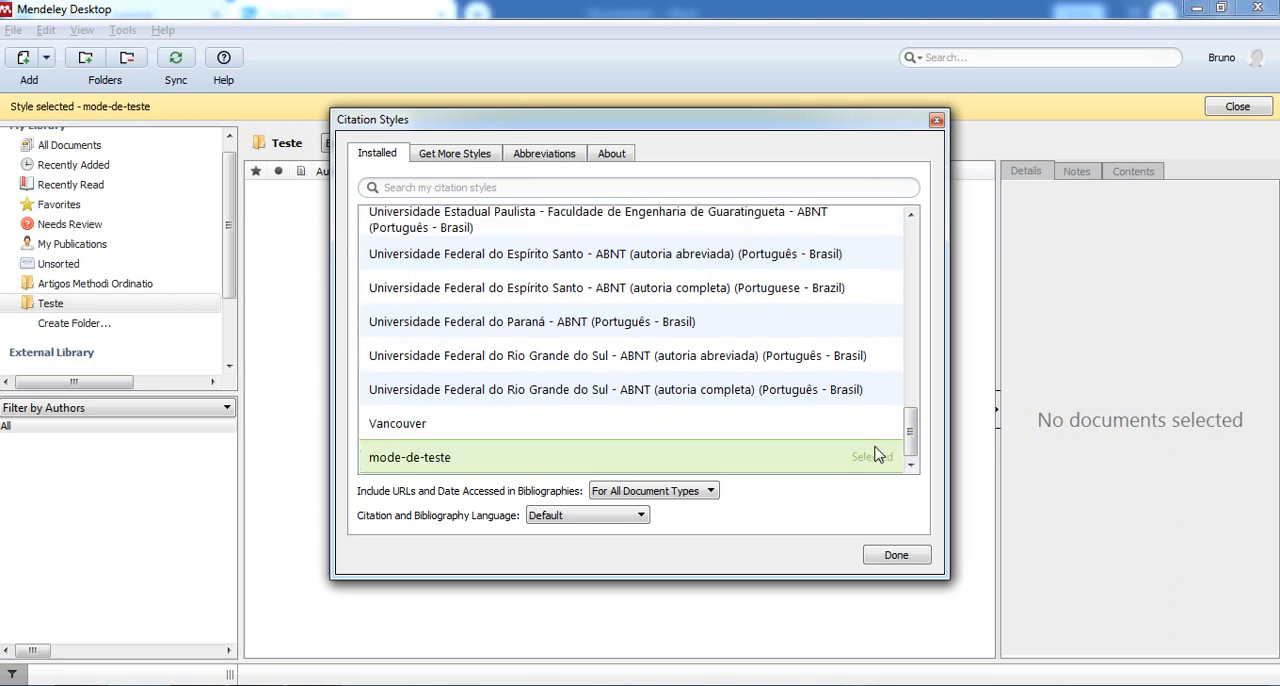
{"action": "left_click", "coordinate": [893, 558]}
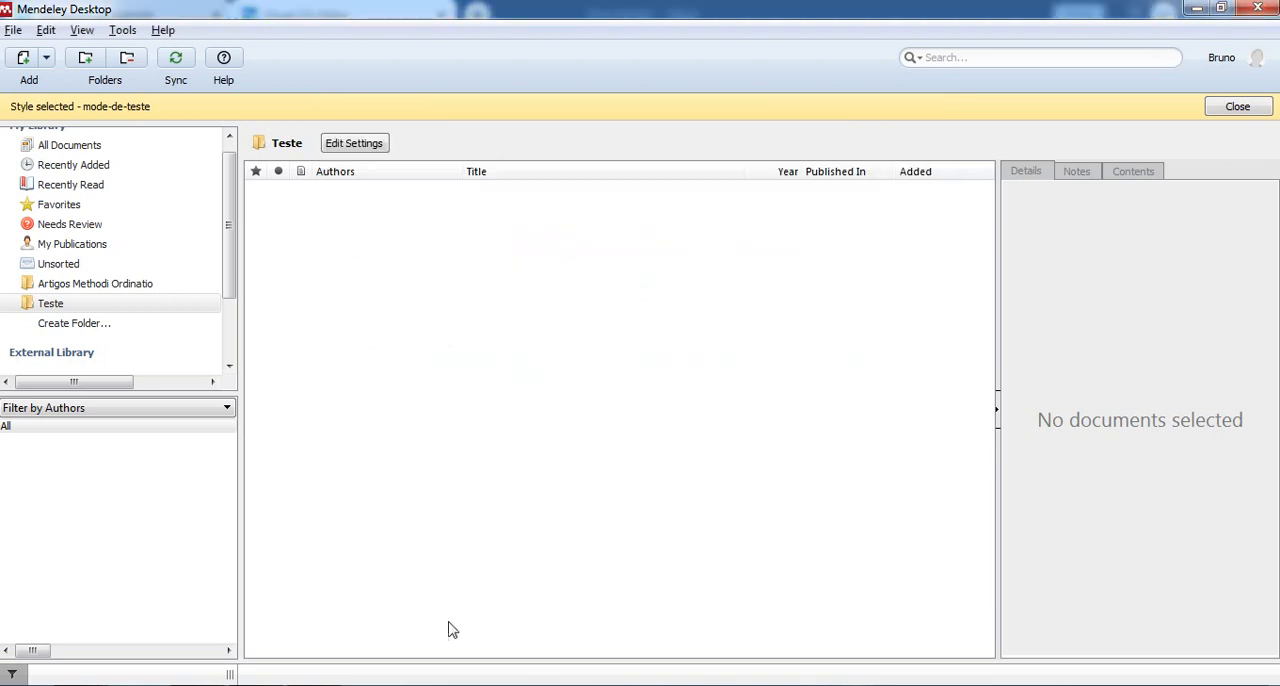
Step: Switch to Word, clear the document's existing content and set the Mendeley citation style to mode-de-teste
{"action": "left_click", "coordinate": [300, 685]}
{"action": "left_click_drag", "start_coordinate": [803, 440], "coordinate": [481, 162]}
{"action": "key", "text": "Delete"}
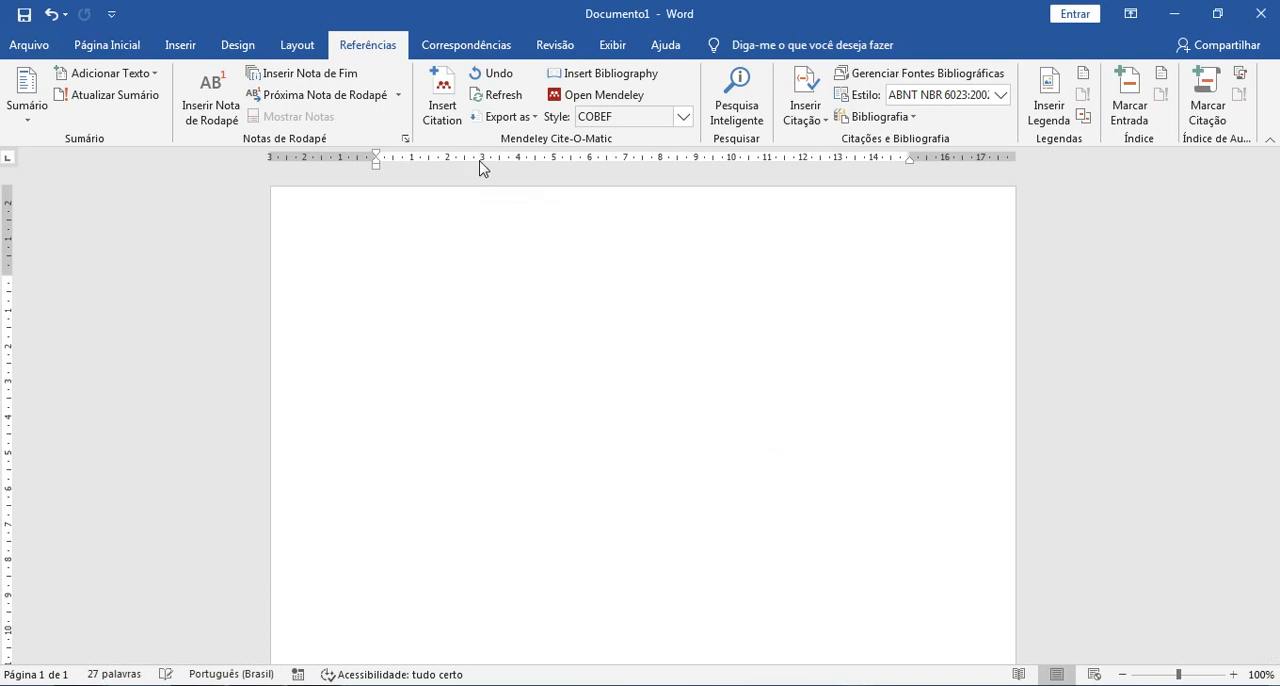
{"action": "left_click", "coordinate": [683, 117]}
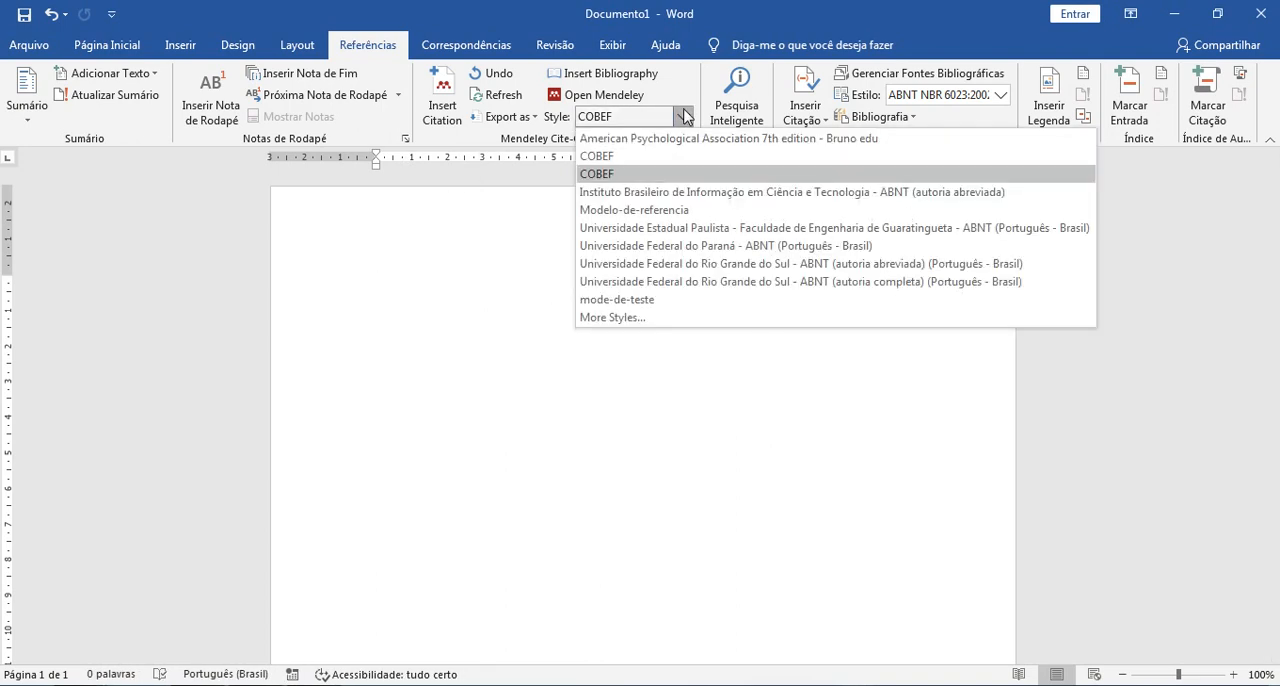
{"action": "left_click", "coordinate": [641, 299]}
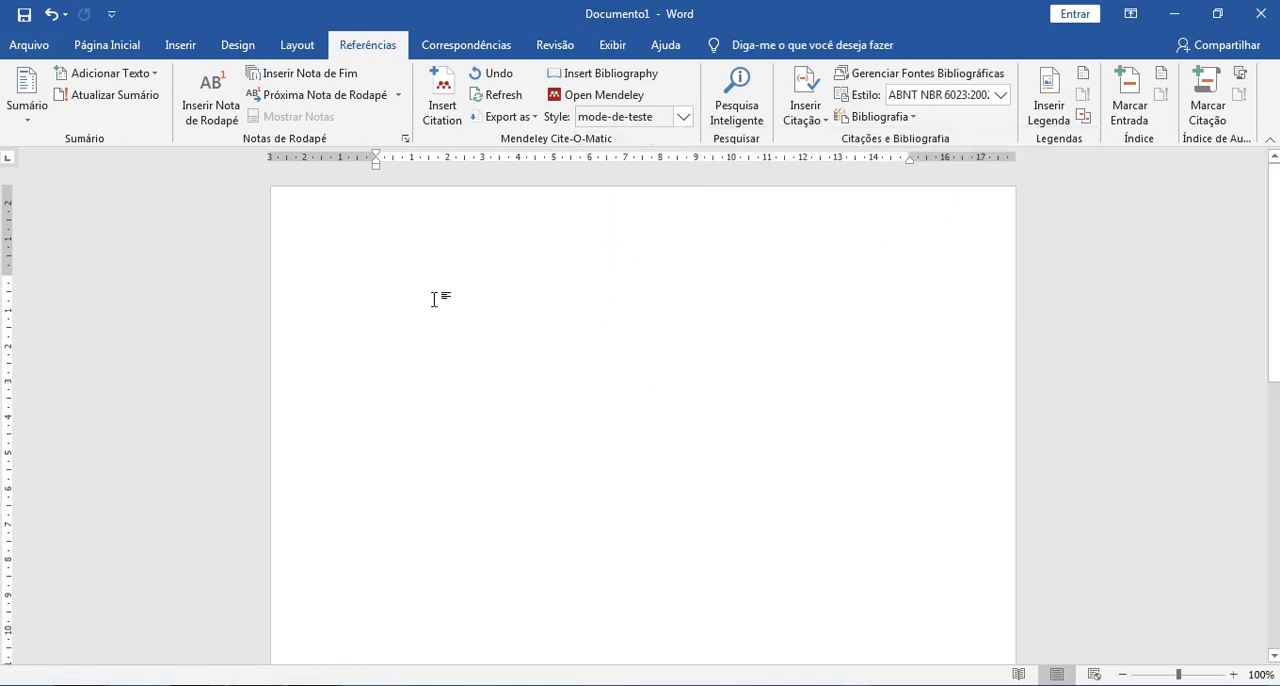
Step: Insert a Mendeley citation of the 2021 article "Otimização do processamento da matéria-prima semissólida AA356", searching the library by the author's surname
{"action": "left_click", "coordinate": [437, 106]}
{"action": "type", "text": "t"}
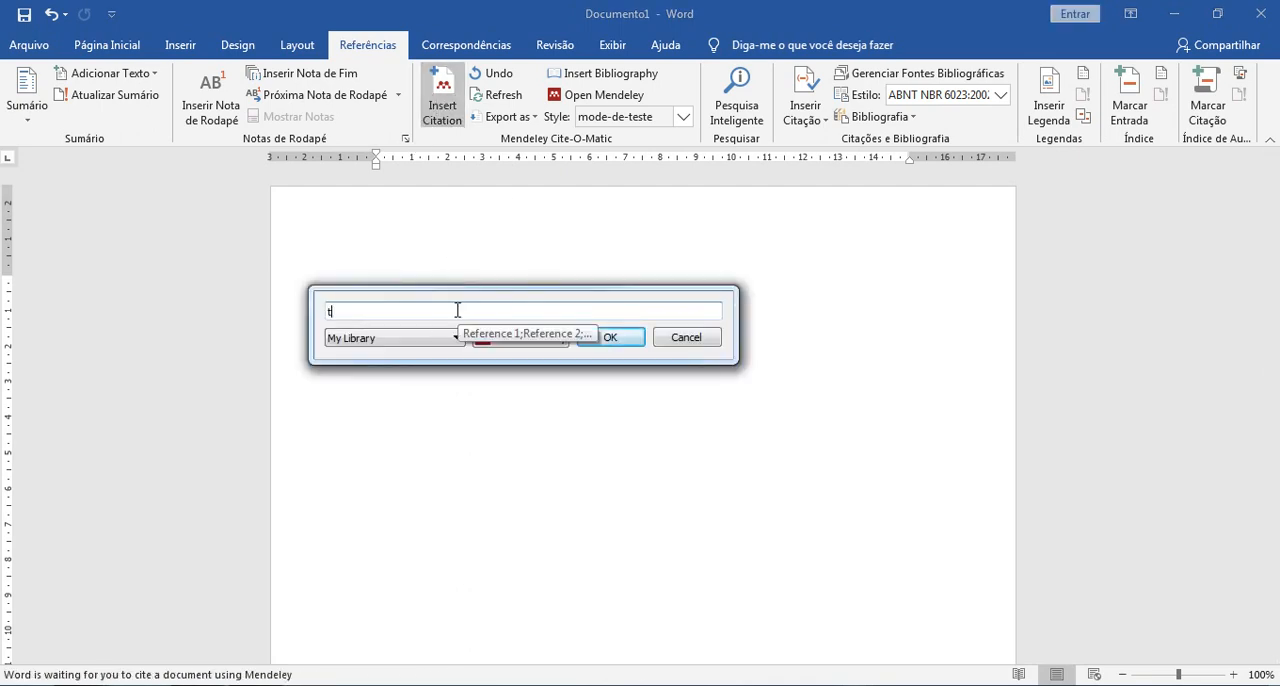
{"action": "type", "text": "orres"}
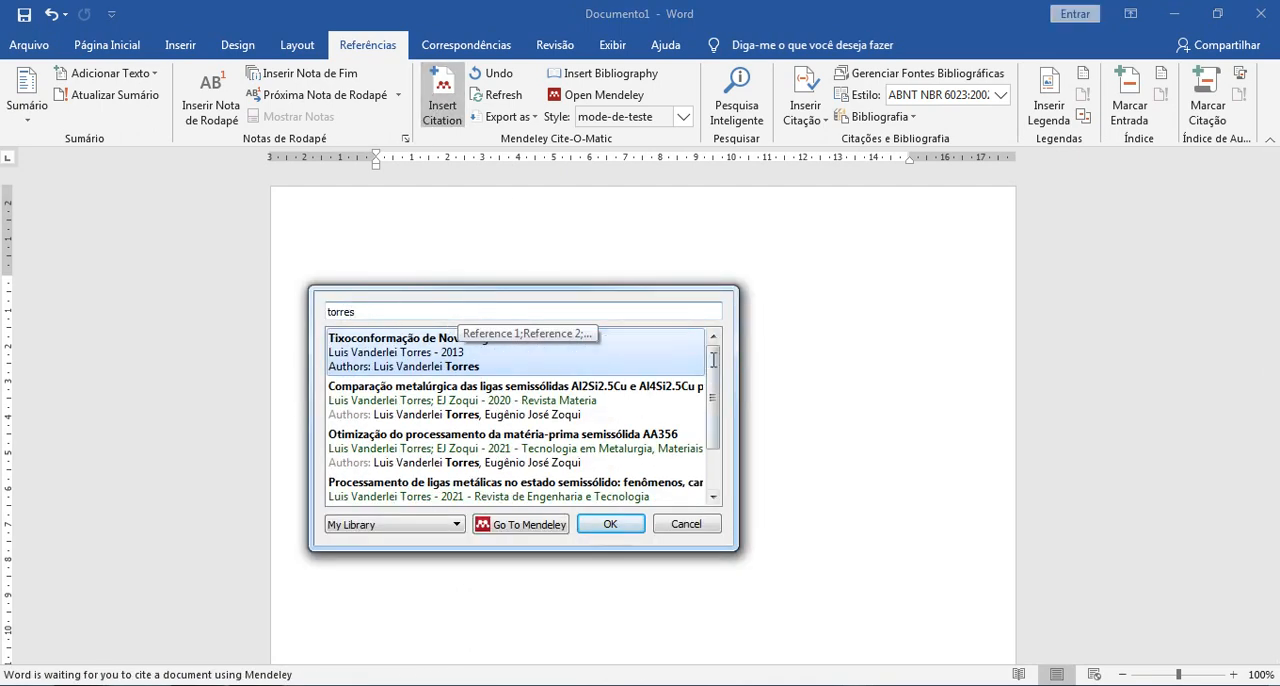
{"action": "scroll", "coordinate": [713, 360], "scroll_direction": "down", "scroll_amount": 2}
{"action": "left_click", "coordinate": [610, 402]}
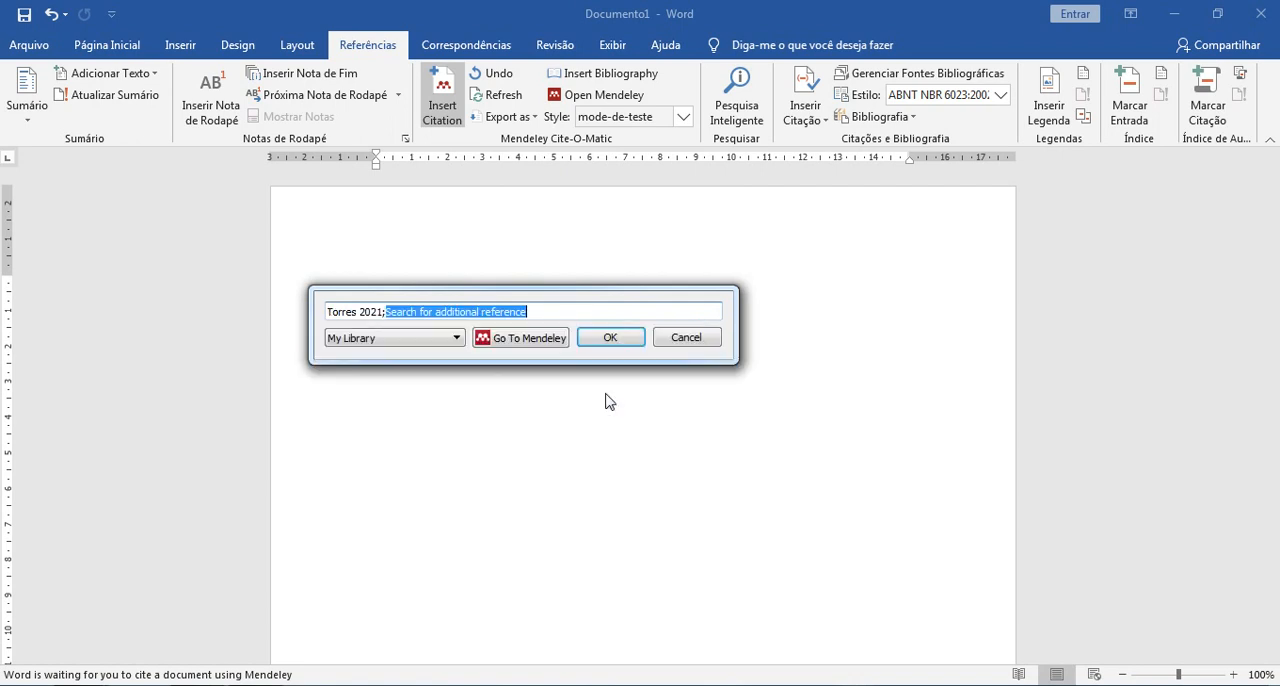
{"action": "left_click", "coordinate": [610, 337]}
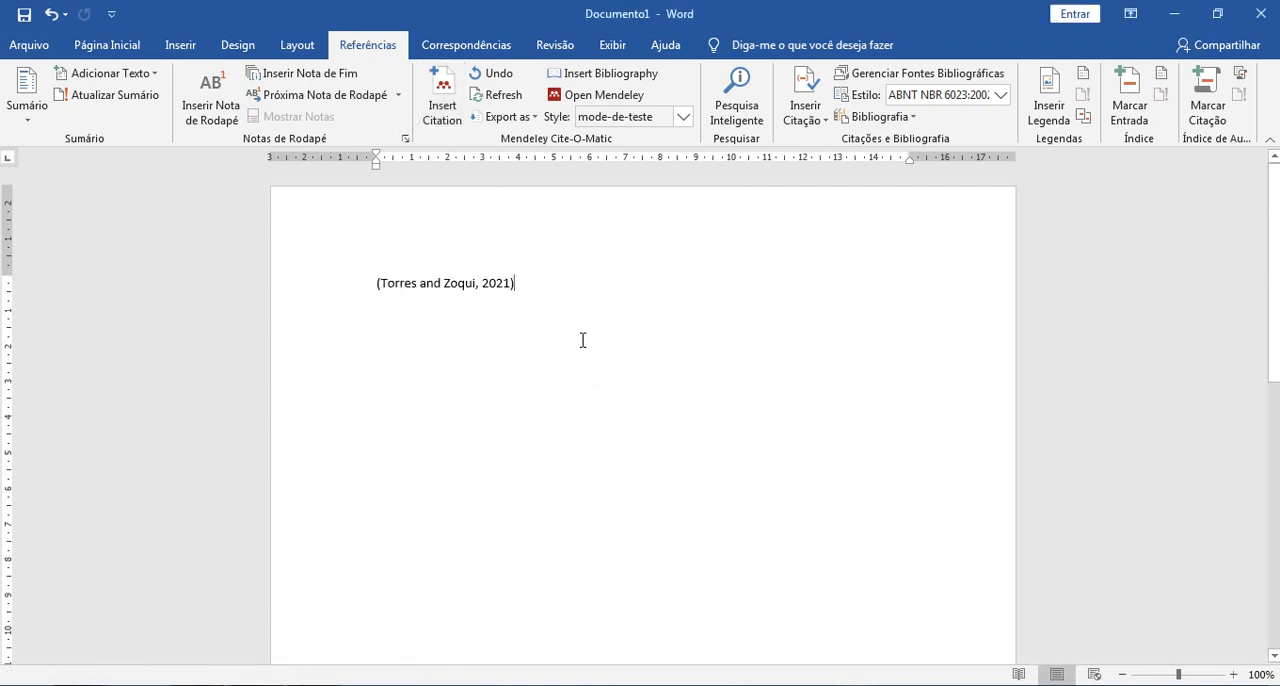
Step: Add the heading "Referências" after a blank line below the citation and insert the Mendeley bibliography under it
{"action": "key", "text": "Return"}
{"action": "key", "text": "Return"}
{"action": "type", "text": "R"}
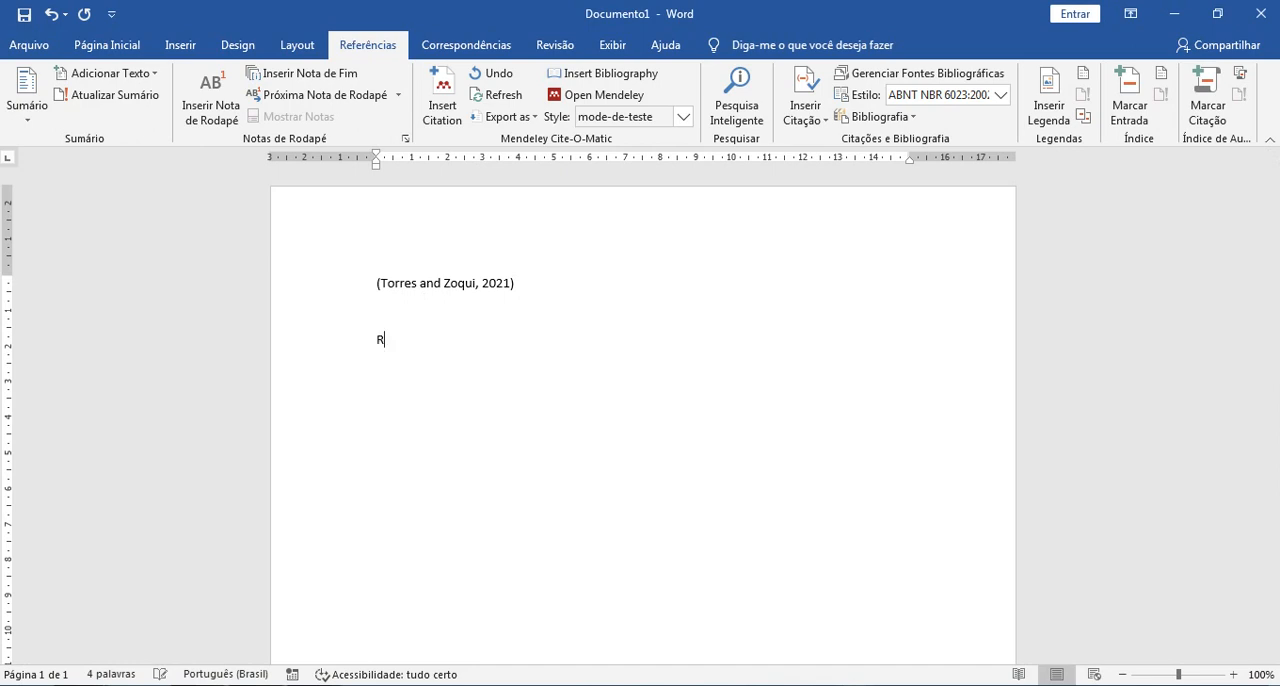
{"action": "type", "text": "ef"}
{"action": "type", "text": "renc"}
{"action": "key", "text": "BackSpace"}
{"action": "key", "text": "BackSpace"}
{"action": "key", "text": "BackSpace"}
{"action": "type", "text": "er"}
{"action": "type", "text": "~"}
{"action": "type", "text": "ências"}
{"action": "key", "text": "Return"}
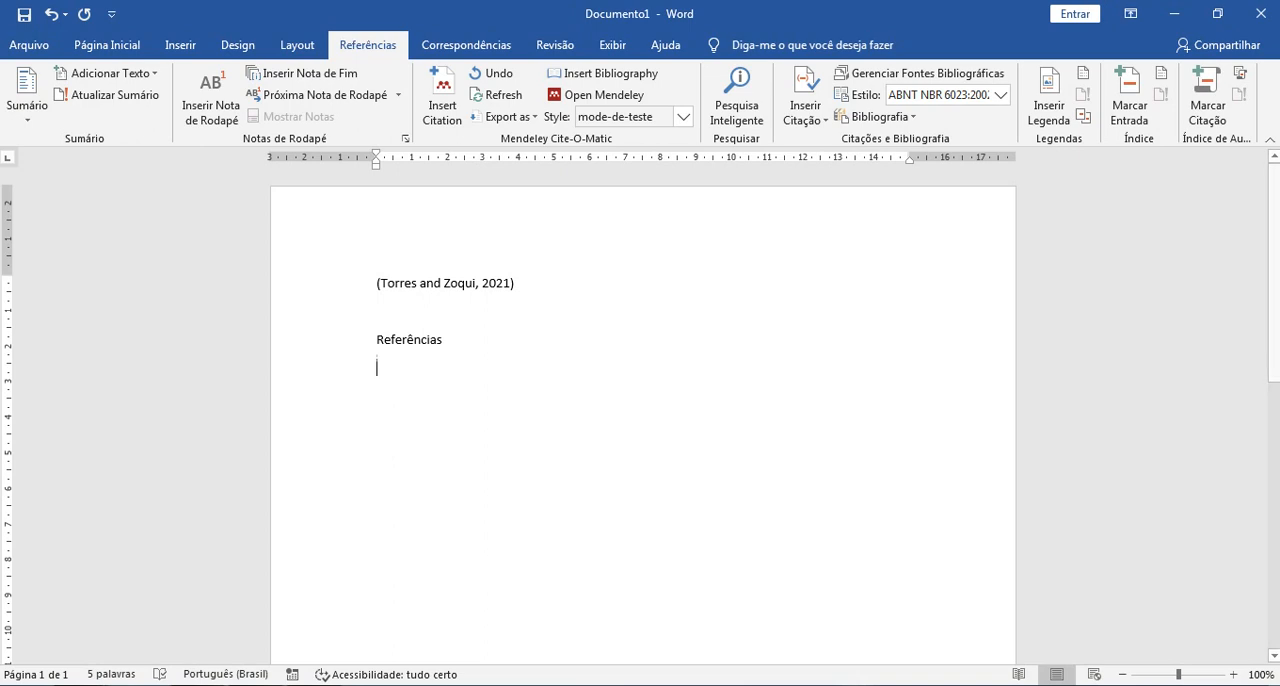
{"action": "left_click", "coordinate": [627, 83]}
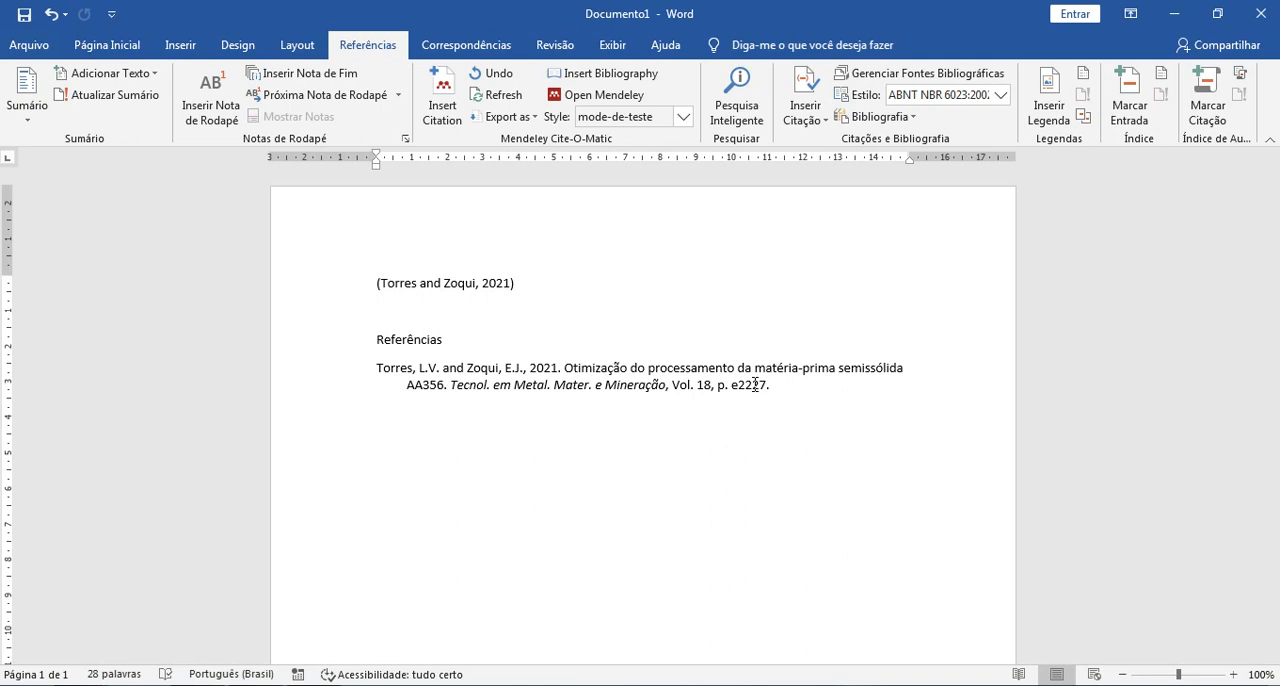
{"action": "left_click", "coordinate": [655, 685]}
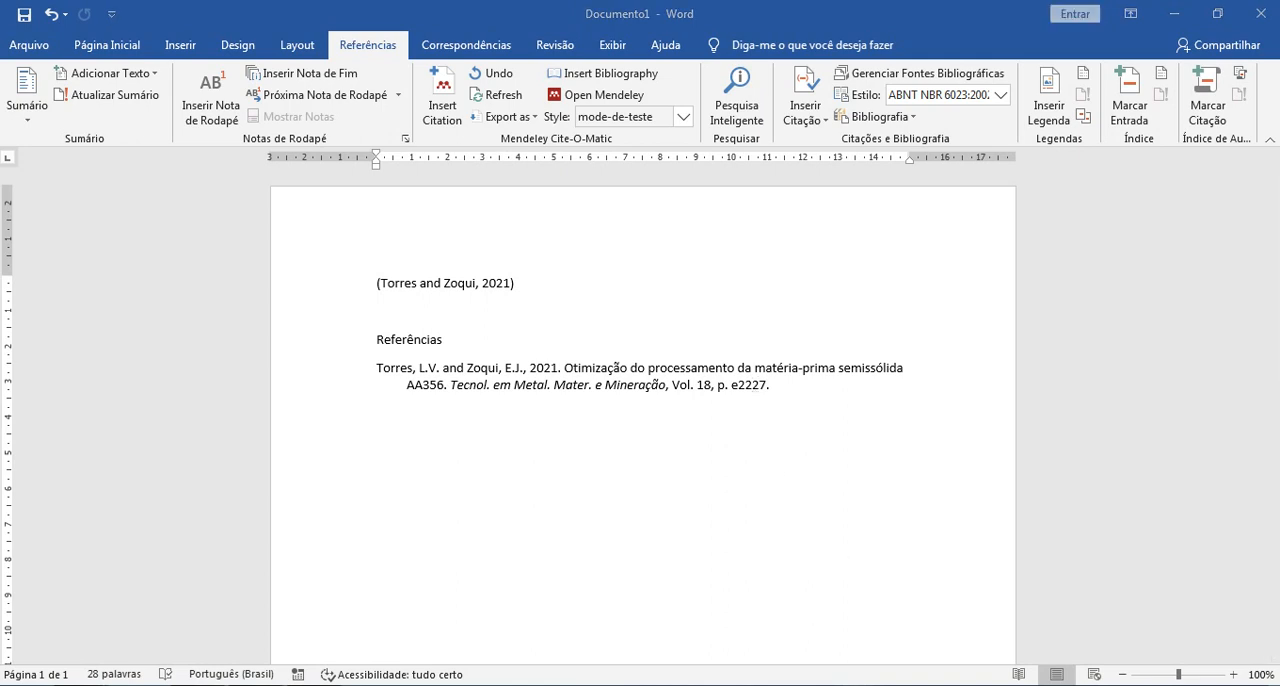